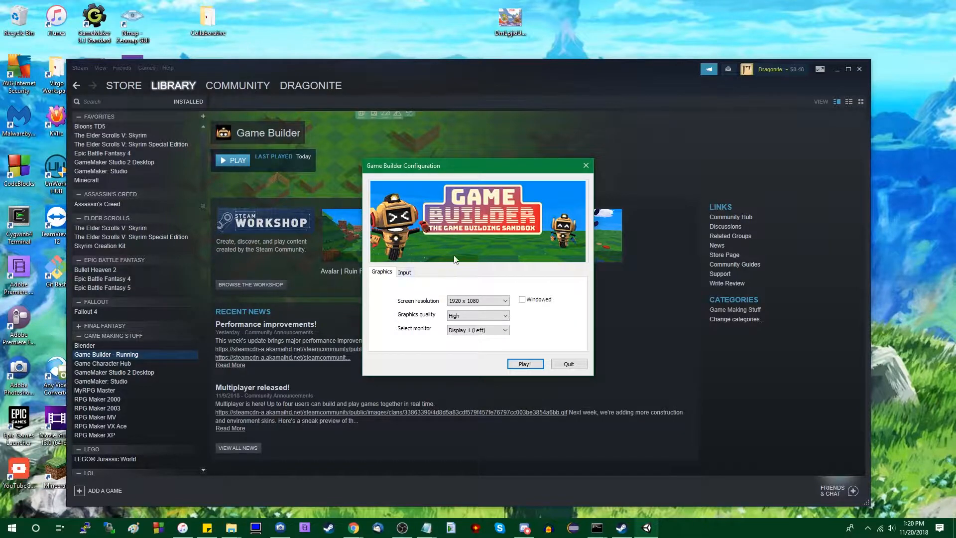
- Set the screen resolution to 1600 x 900 in windowed mode, choose the monitor and launch the game
left_click(525, 364)
left_click(502, 301)
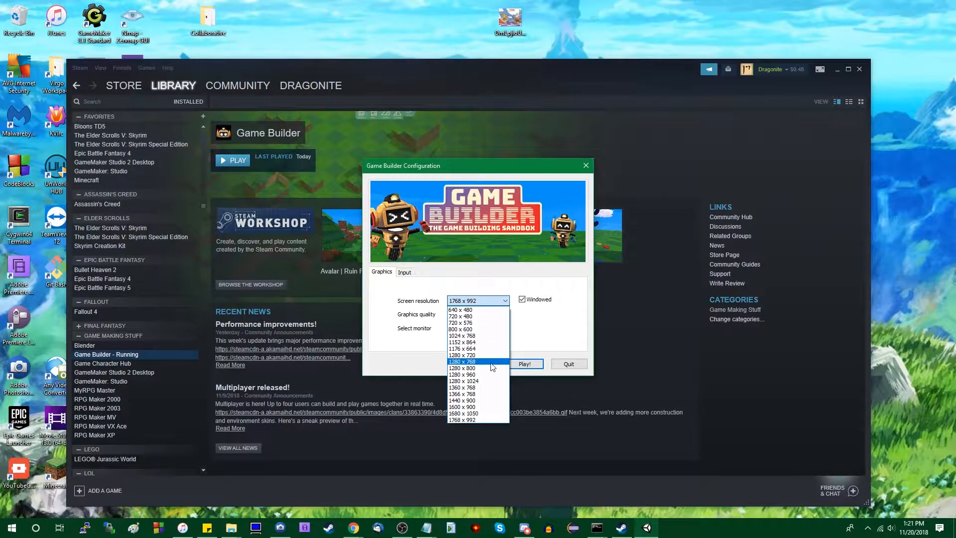
left_click(484, 408)
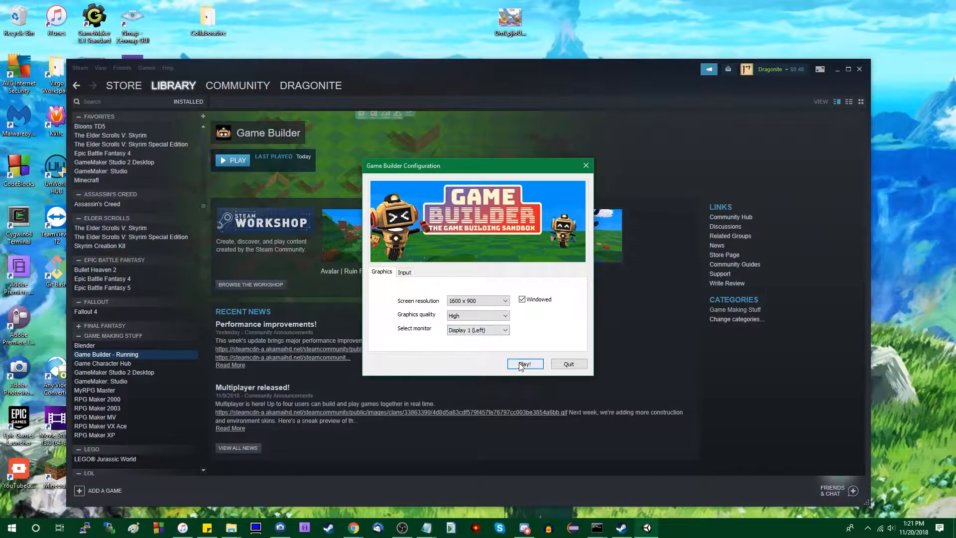
left_click(505, 330)
left_click(503, 338)
left_click(521, 365)
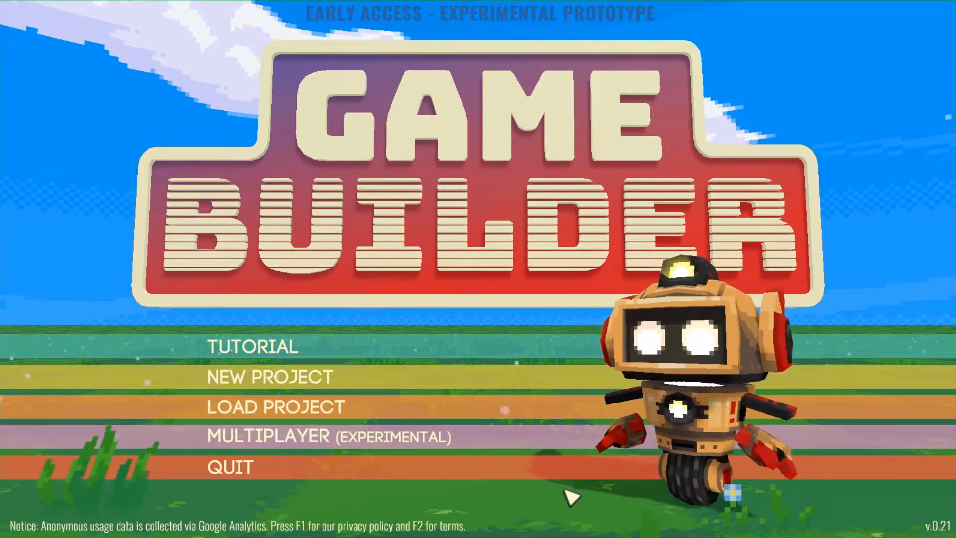
- Switch to Steam, view Game Builder's store page and return to the game
key("alt+Tab")
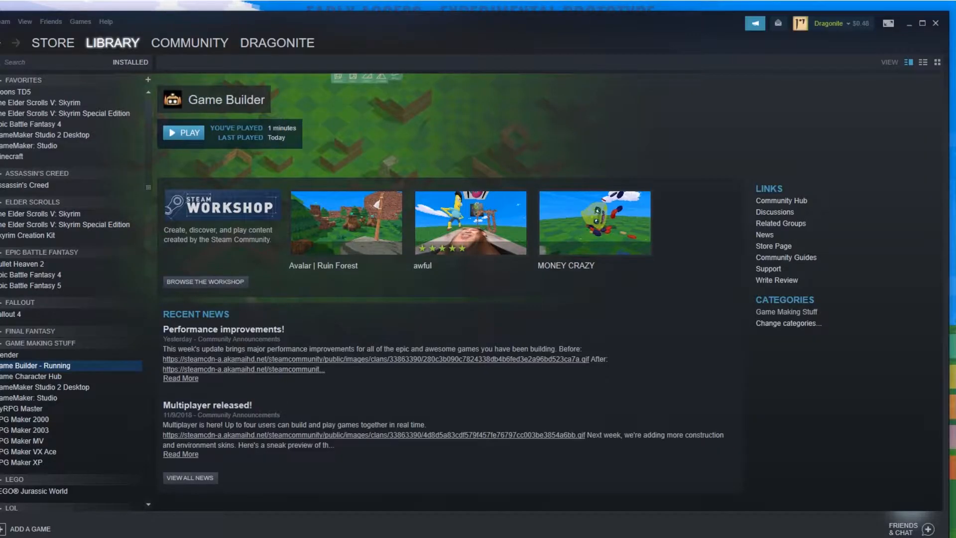
left_click(780, 246)
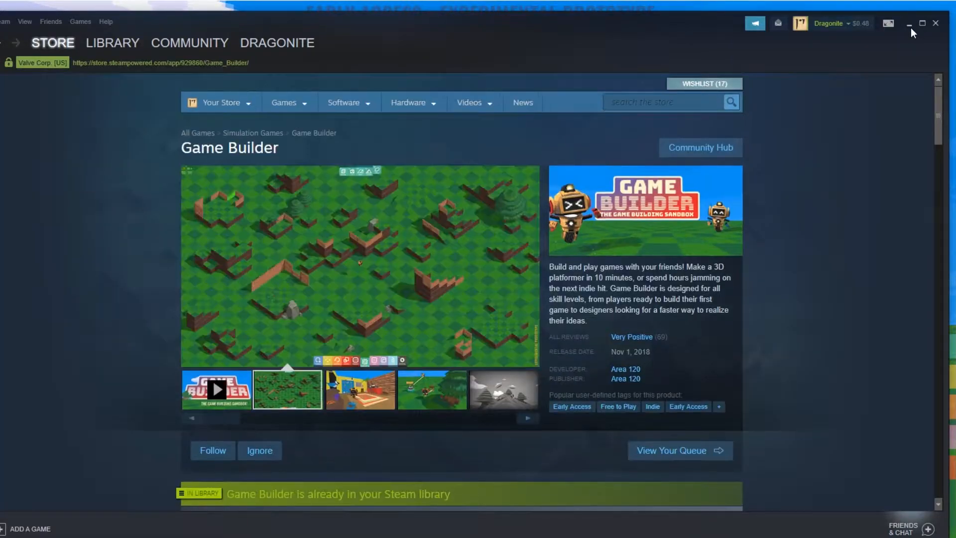
left_click(910, 26)
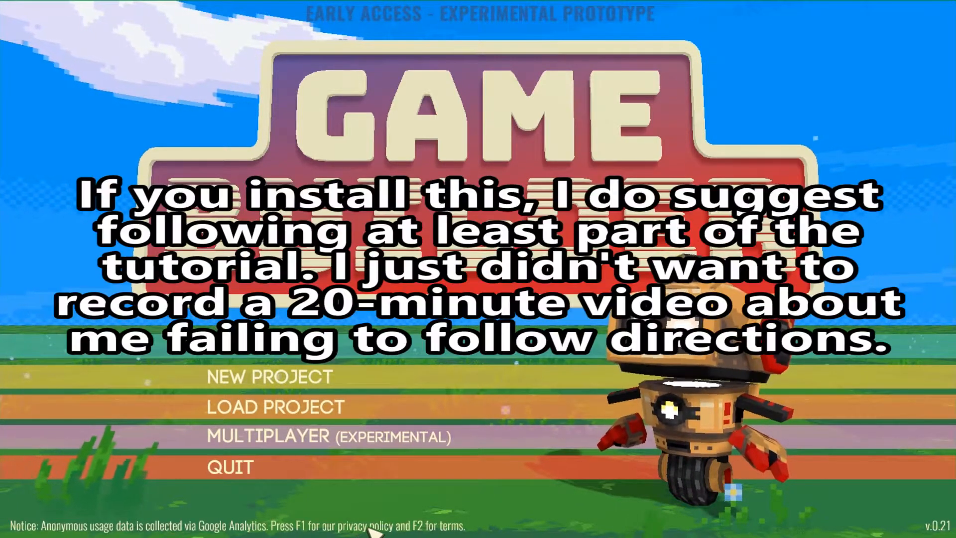
- Create a new project and drive the robot around the help signs in game mode
left_click(321, 378)
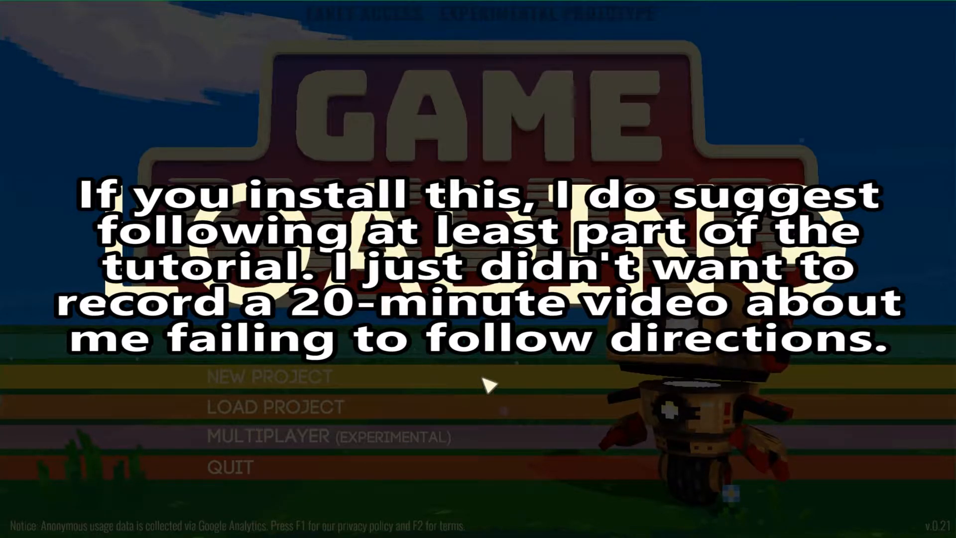
key("Tab")
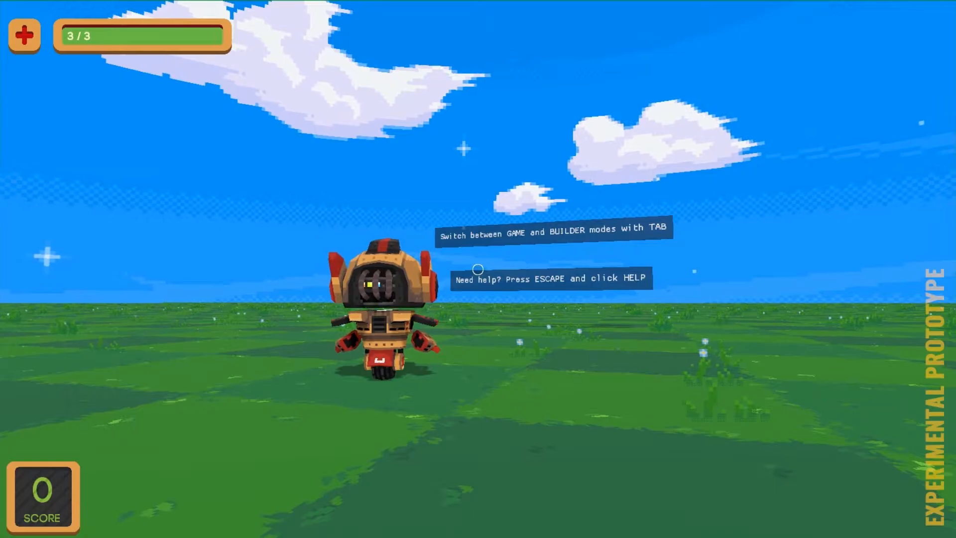
key("w")
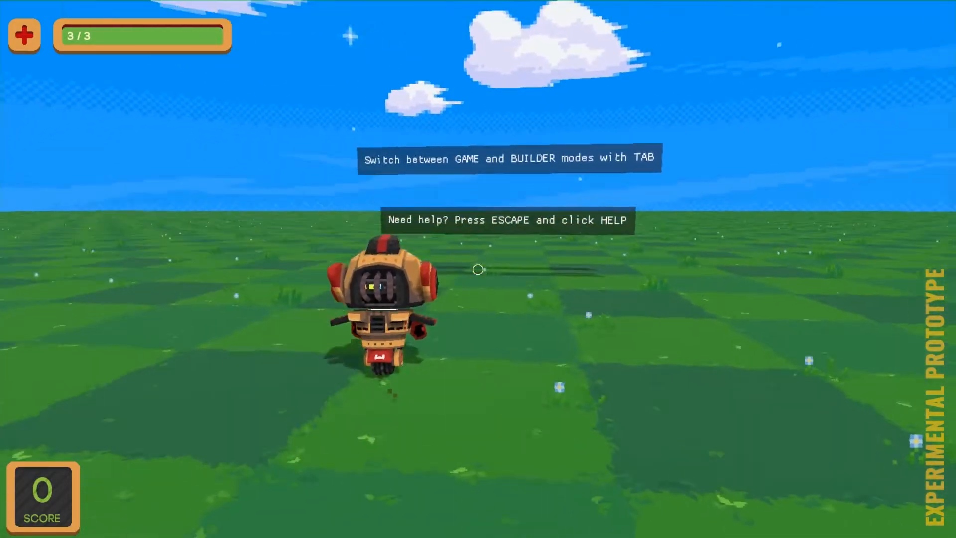
key("d")
key("s")
key("a")
key("w")
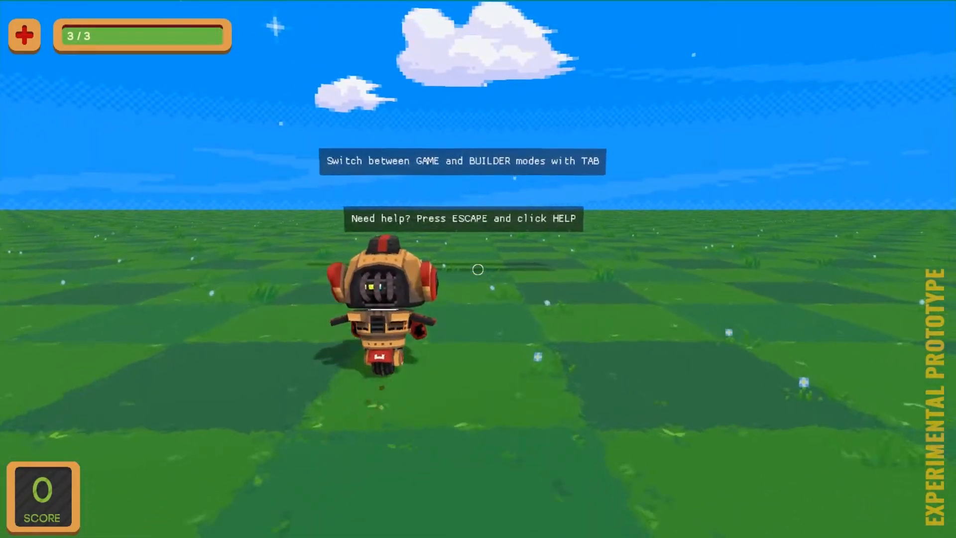
key("w")
key("a")
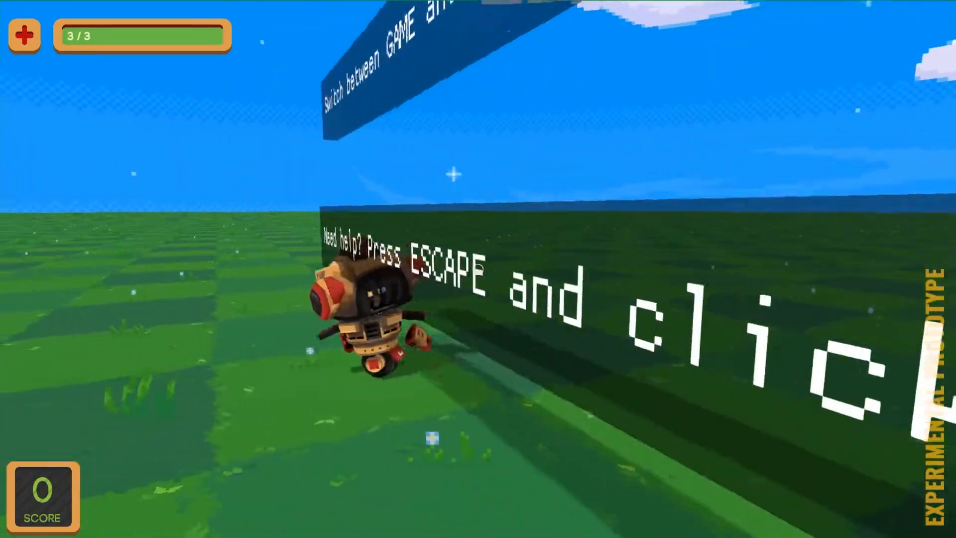
key("s")
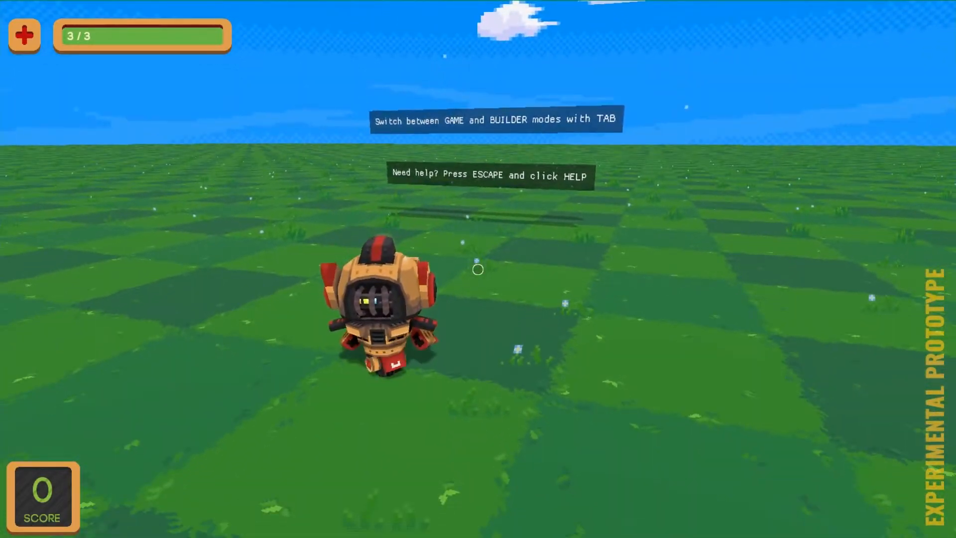
key("Escape")
key("Escape")
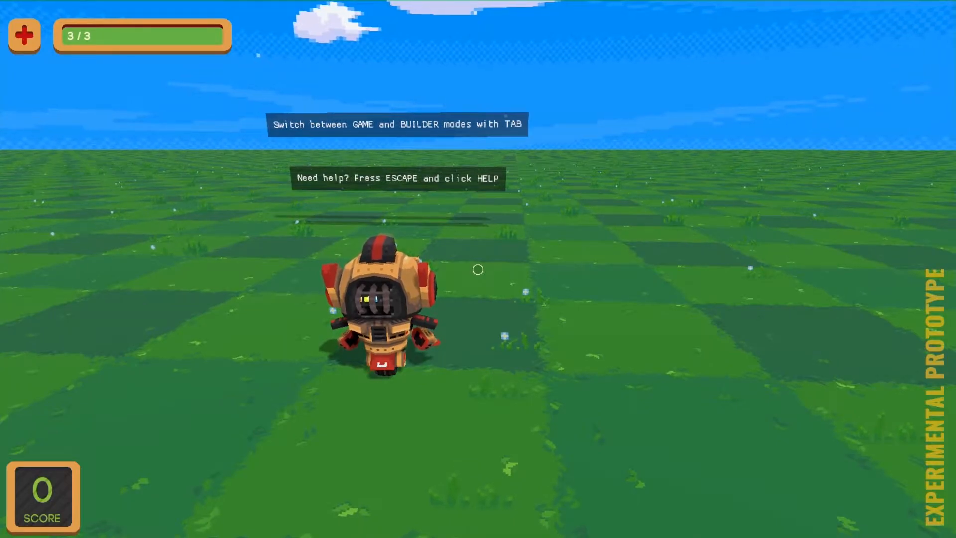
- Switch to builder mode and move the player object across the grass
key("Tab")
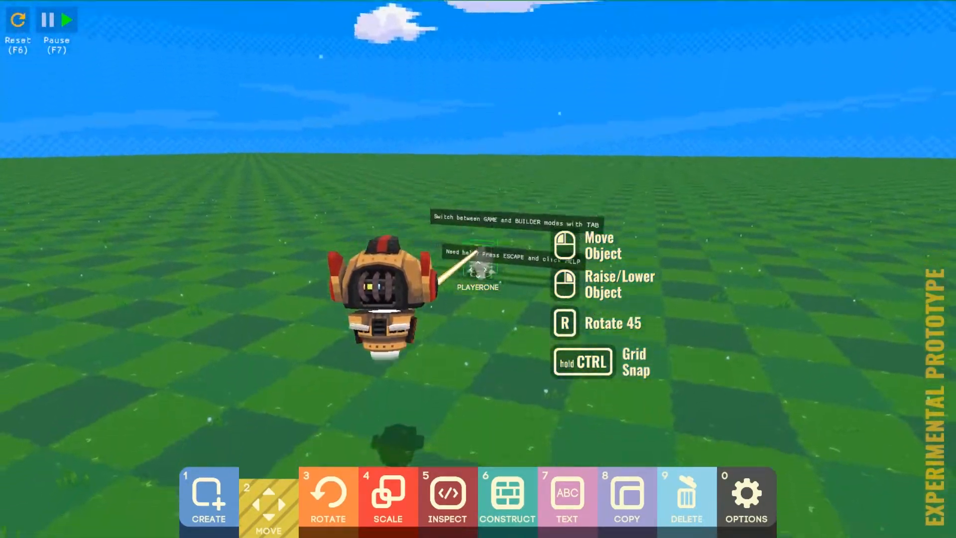
left_click_drag(478, 270, 478, 270)
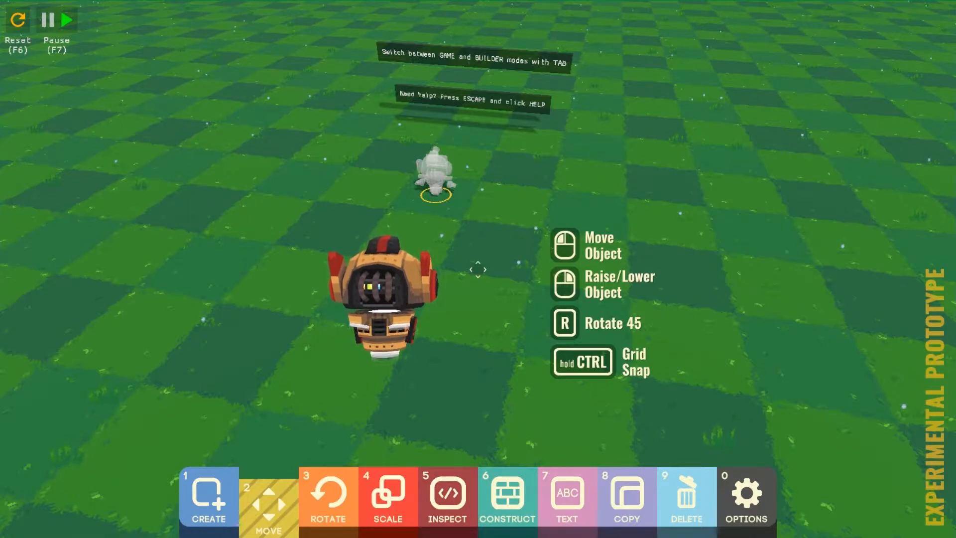
- Look through the Create, Copy, Text, Inspect and Delete tools and cycle through the quick-create objects
key("1")
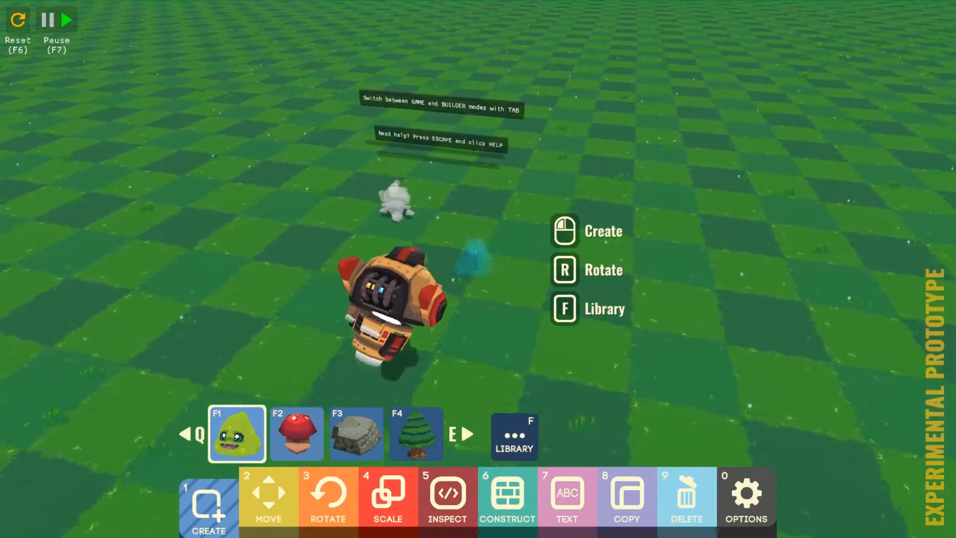
key("8")
key("9")
key("7")
key("5")
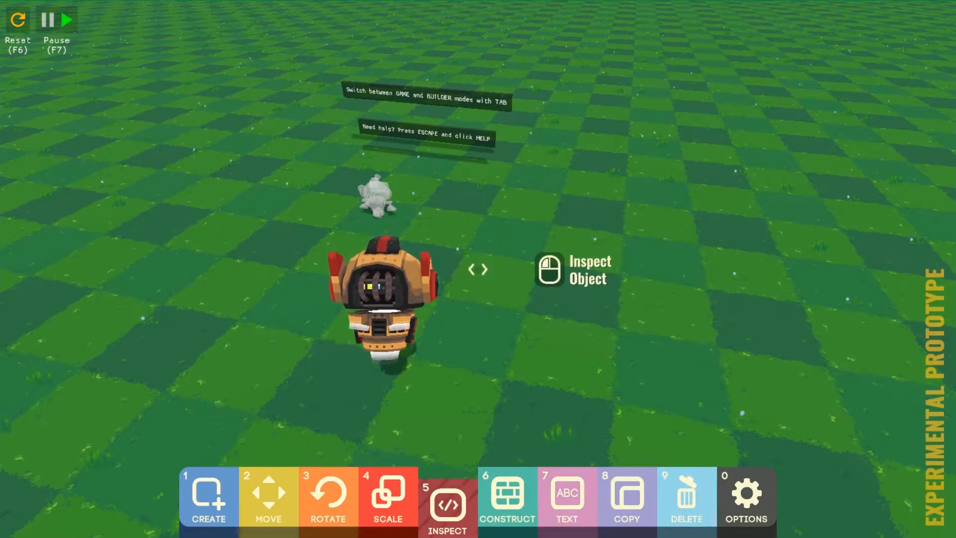
key("9")
key("1")
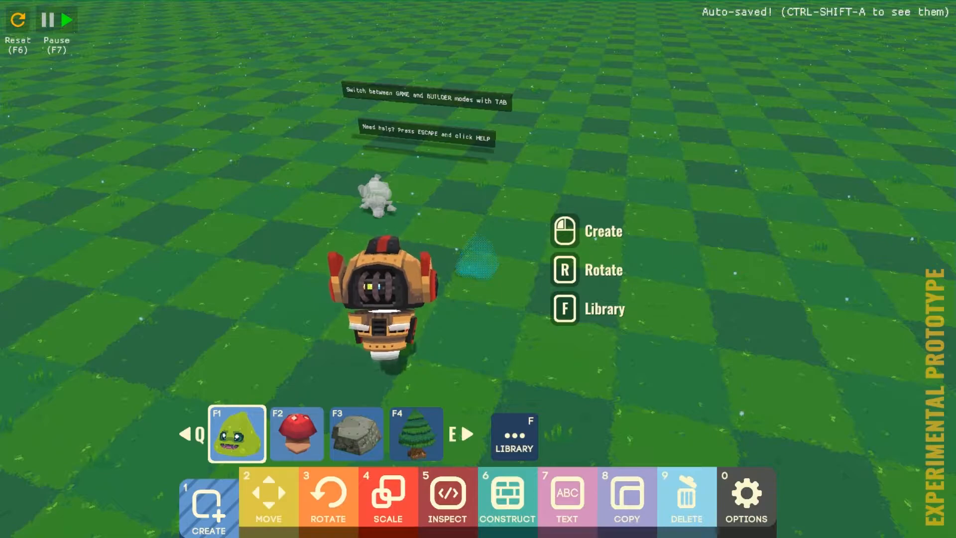
key("F4")
key("F1")
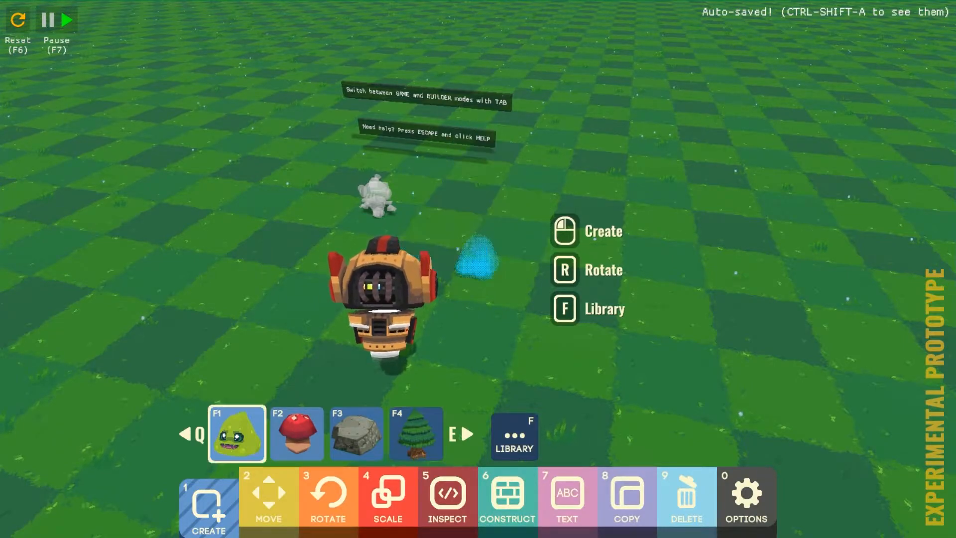
key("e")
key("e")
key("e")
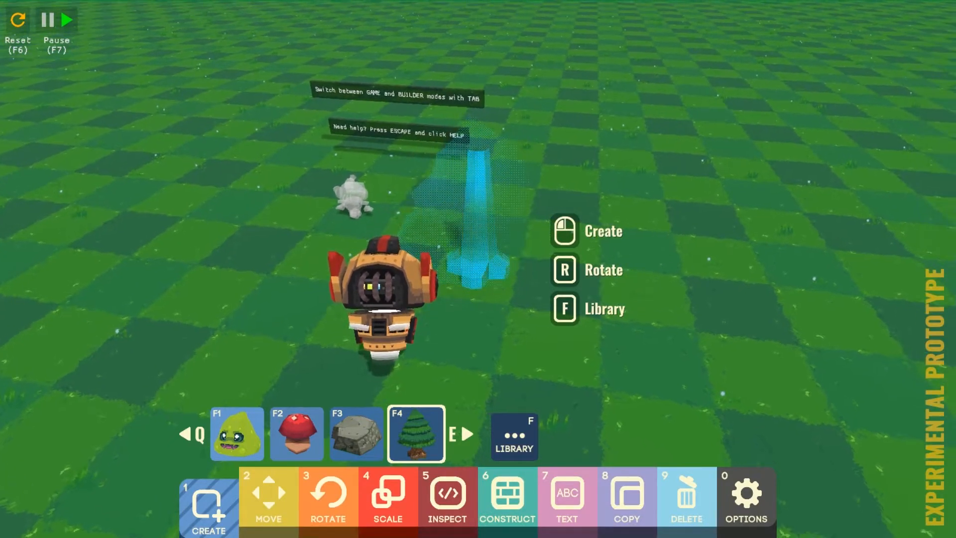
- Place two upright rocks and a chest from the Creation Library around the player object
key("f")
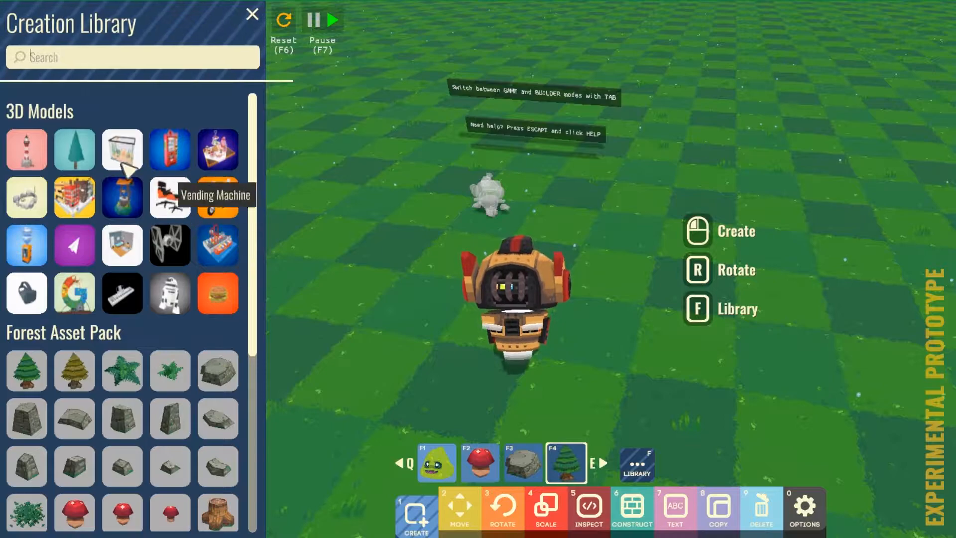
left_click(121, 423)
scroll(121, 424, "down", 5)
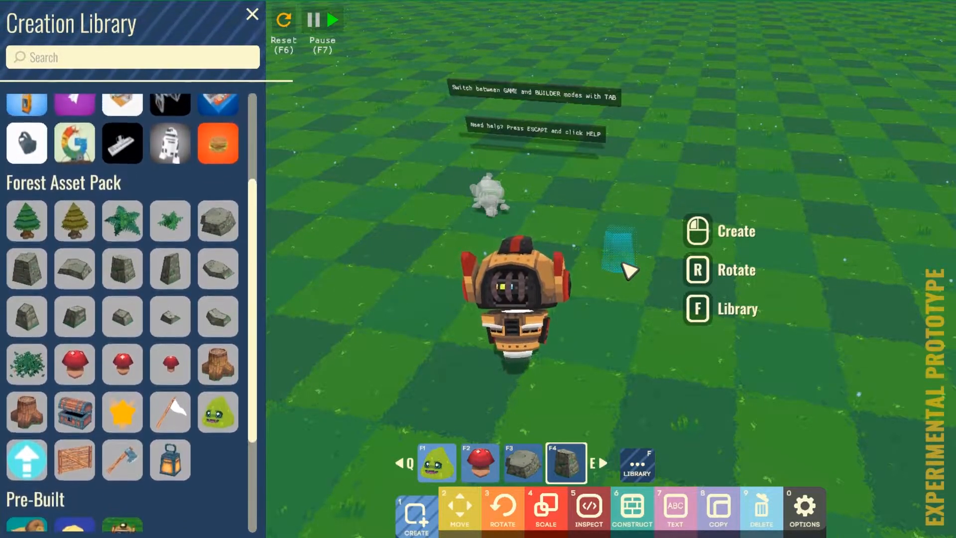
left_click(625, 271)
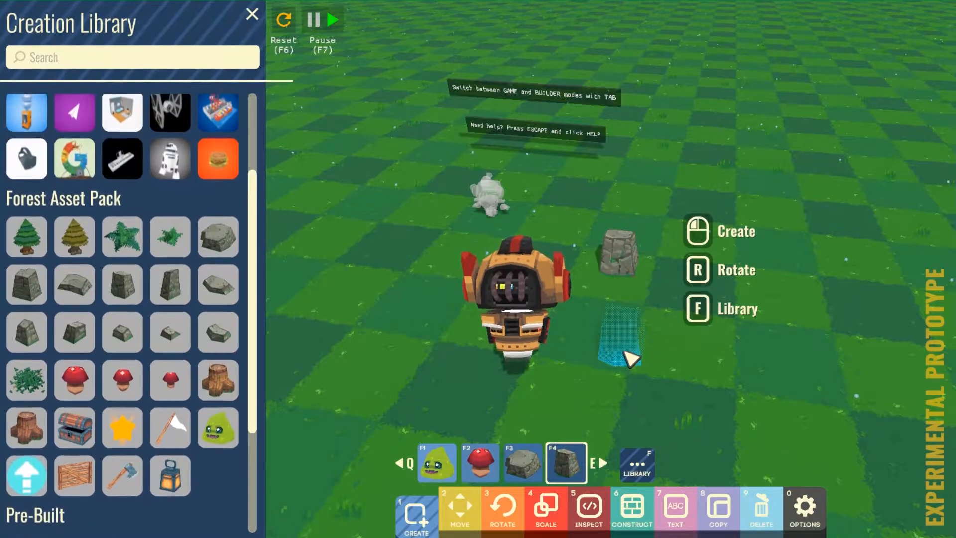
left_click(572, 200)
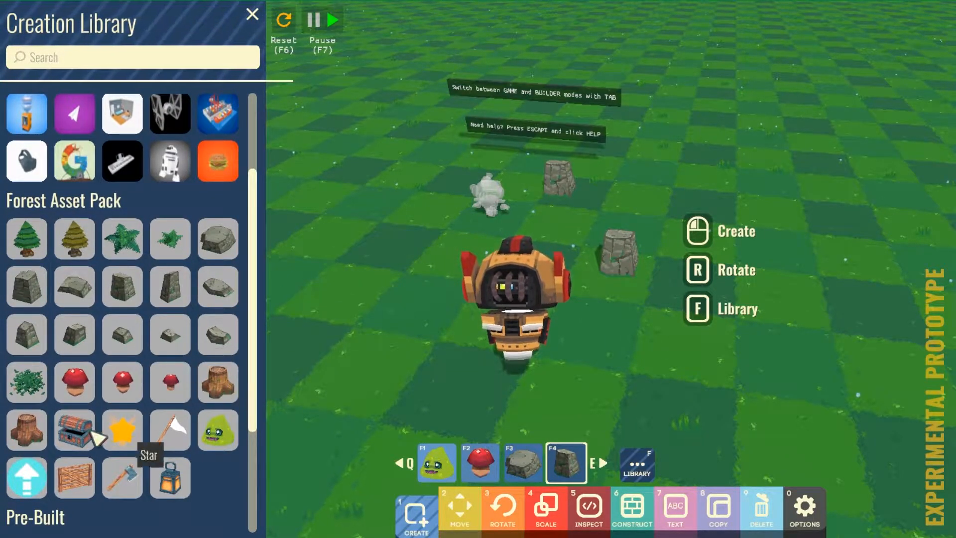
left_click(92, 430)
scroll(92, 430, "down", 4)
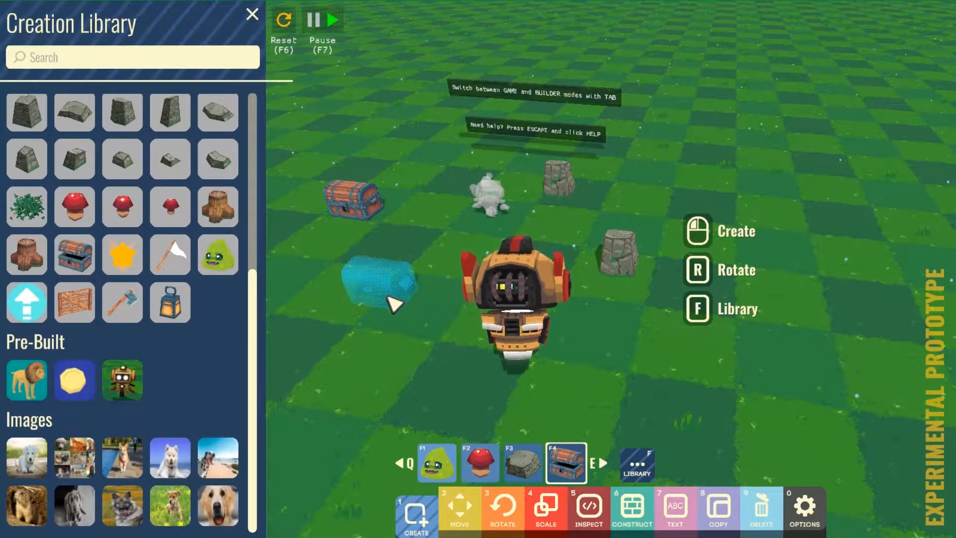
- Rotate the chest horizontally, and tilt it over with pitch and roll
key("3")
key("space")
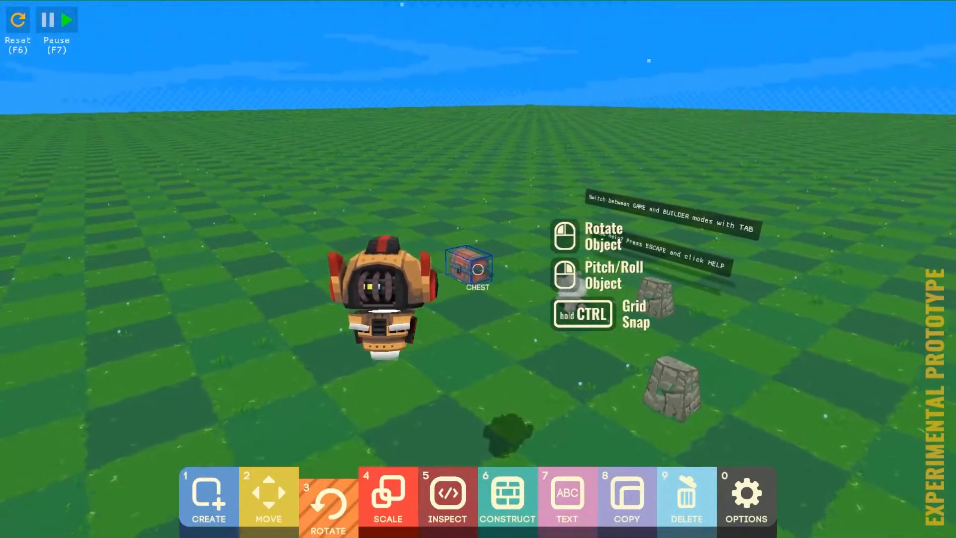
left_click_drag(478, 270, 478, 269)
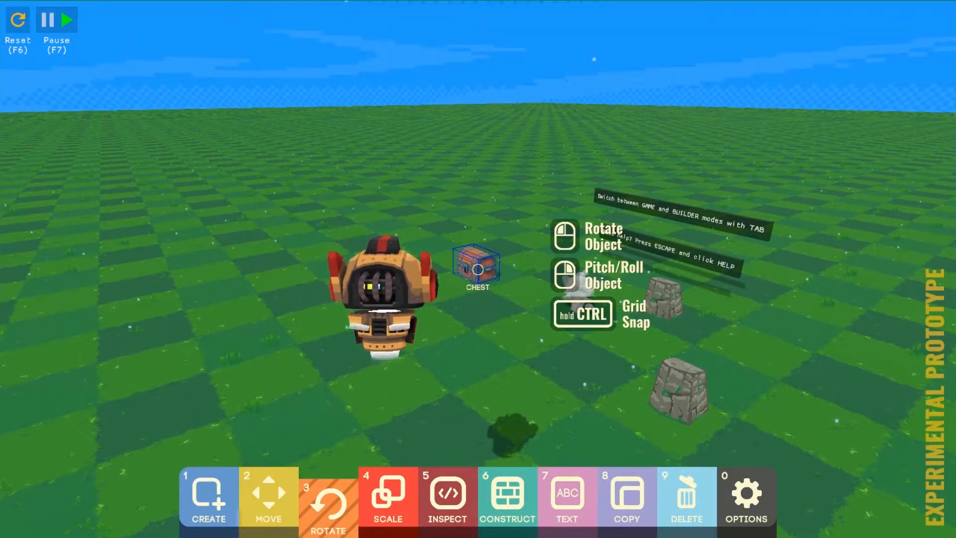
key("8")
key("2")
key("3")
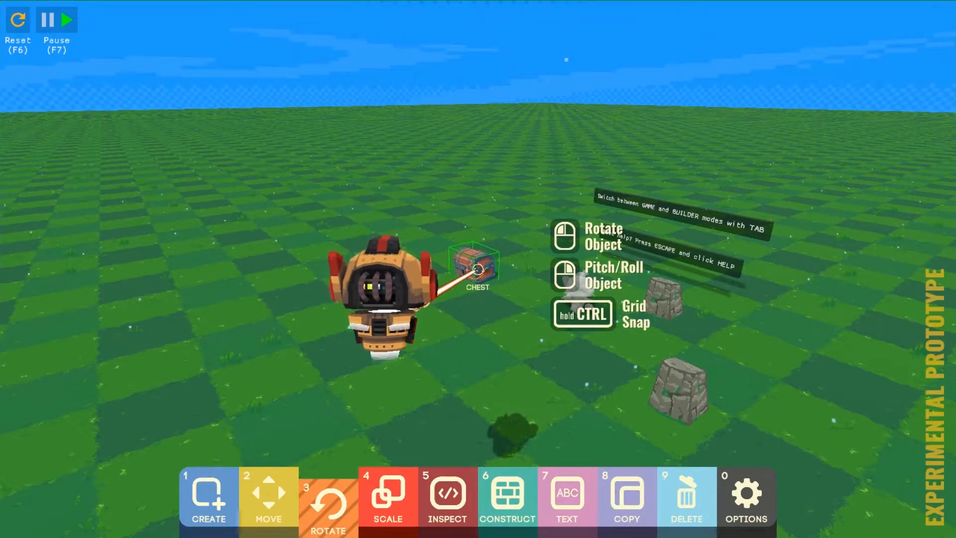
right_click_drag(478, 269, 468, 297)
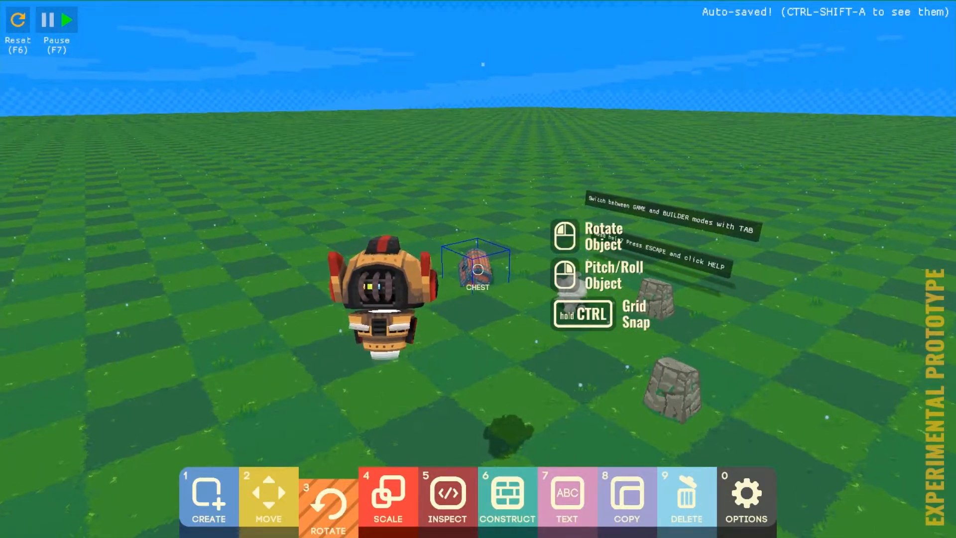
- Remove the chest from the scene with the Delete tool
key("1")
key("8")
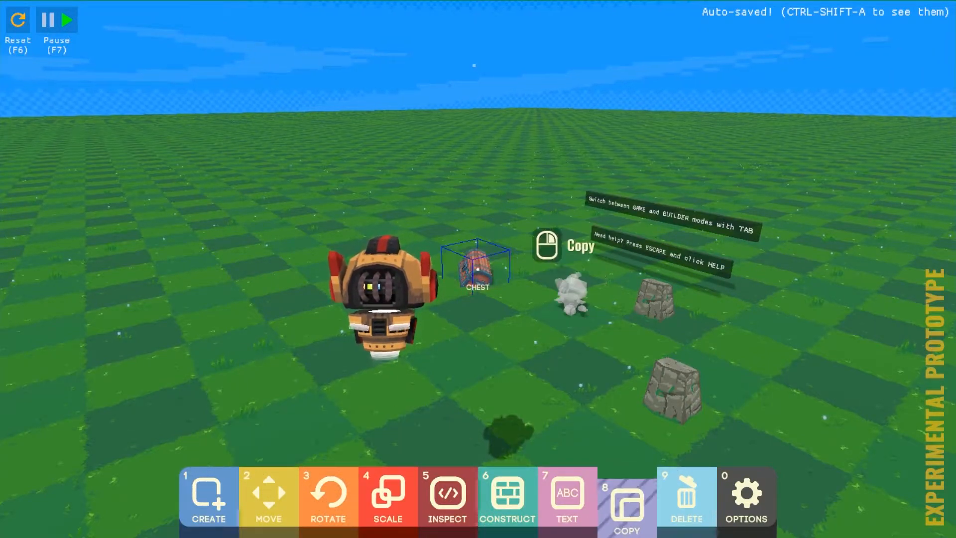
key("9")
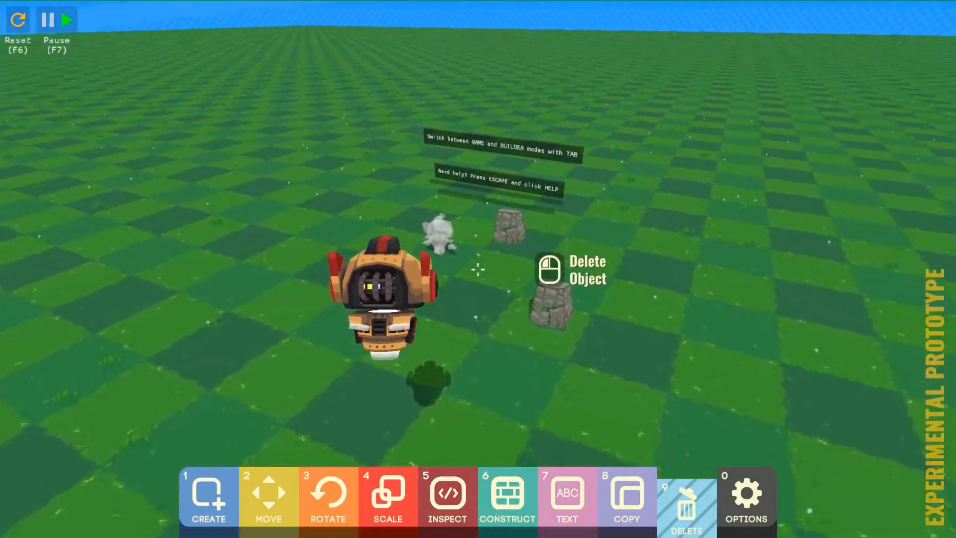
key("a")
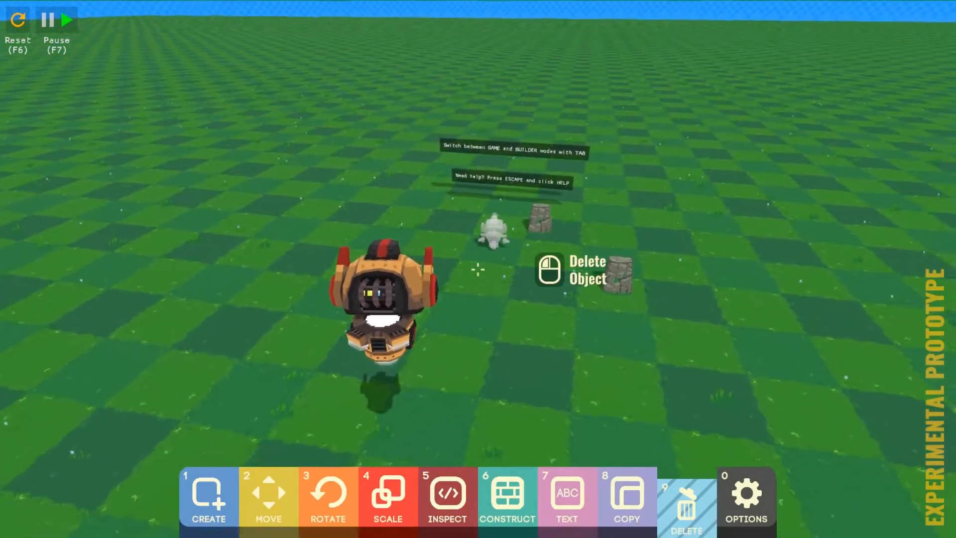
key("d")
key("a")
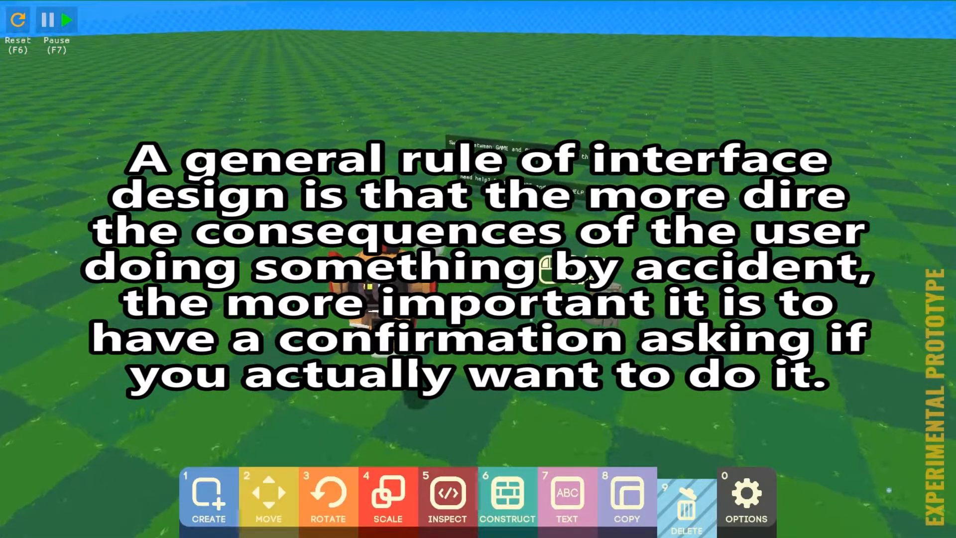
- Construct a straight row of full blocks on the grass beside the help signs
key("3")
key("5")
key("6")
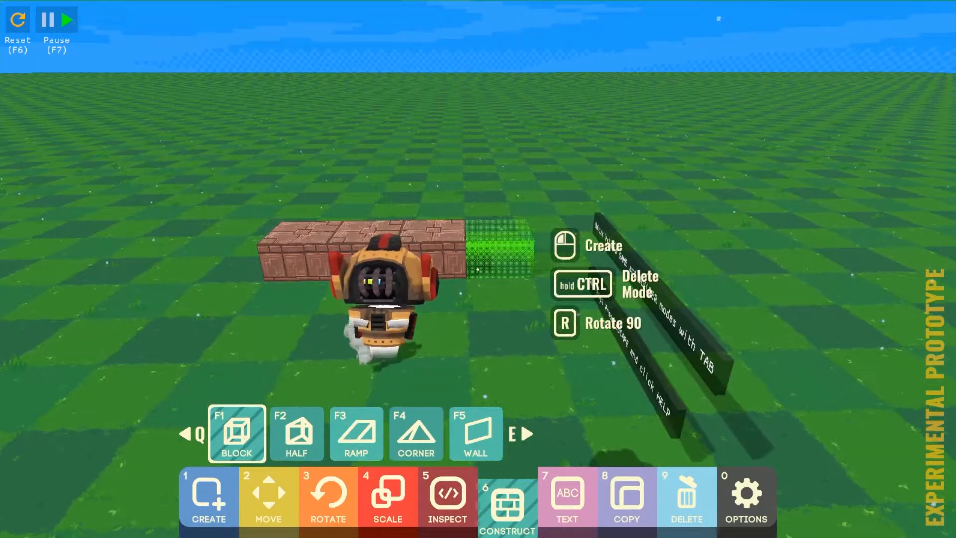
left_click(478, 270)
left_click(479, 269)
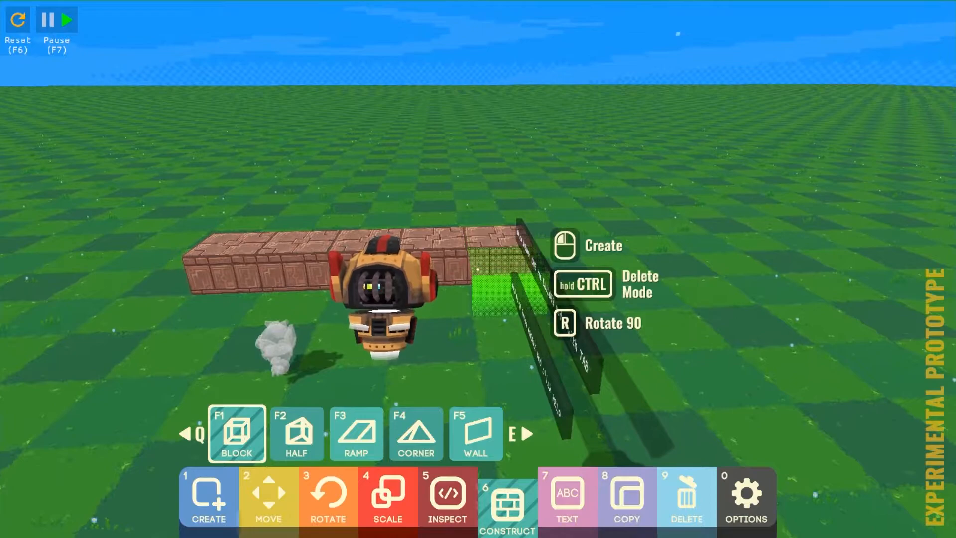
- Construct a half block off the near end of the block row, and remove it with the construction delete mode
key("a")
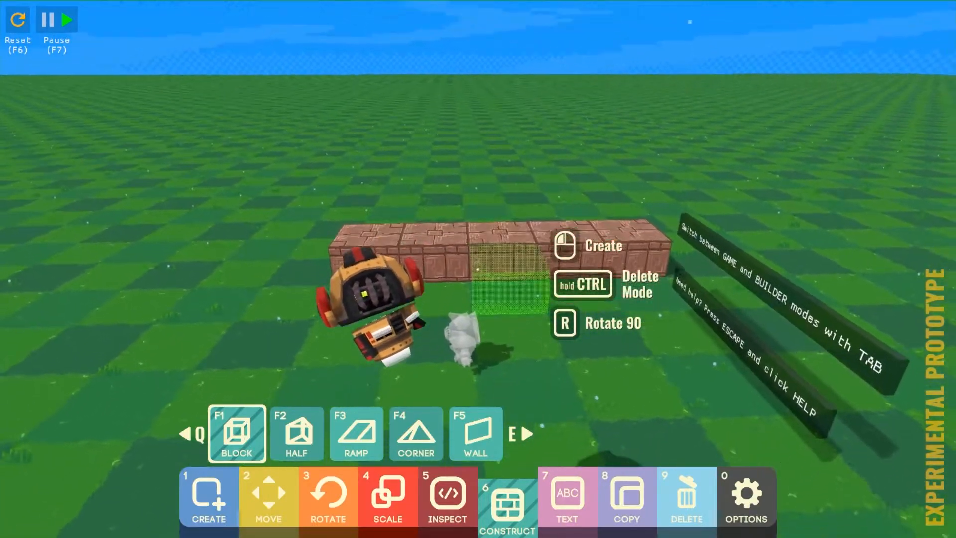
key("F2")
key("a")
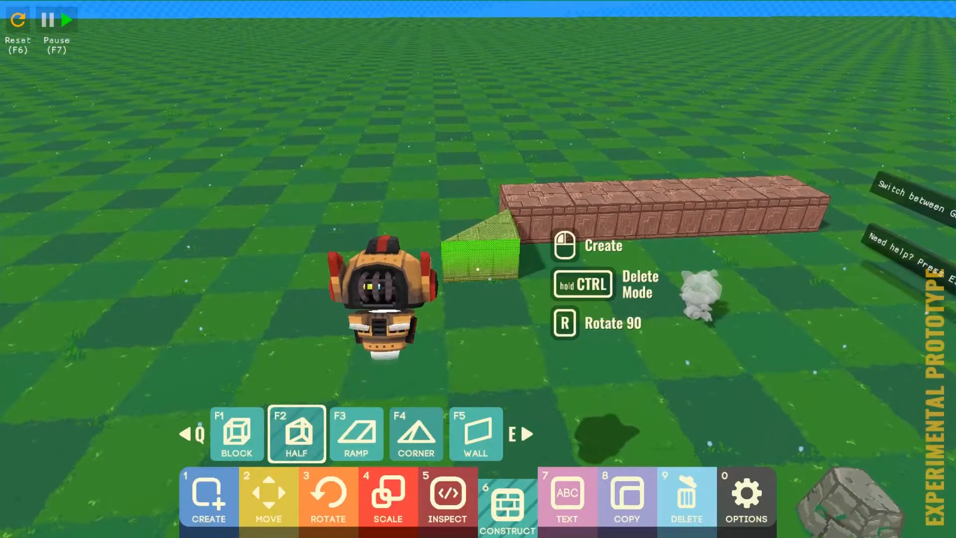
left_click(478, 269)
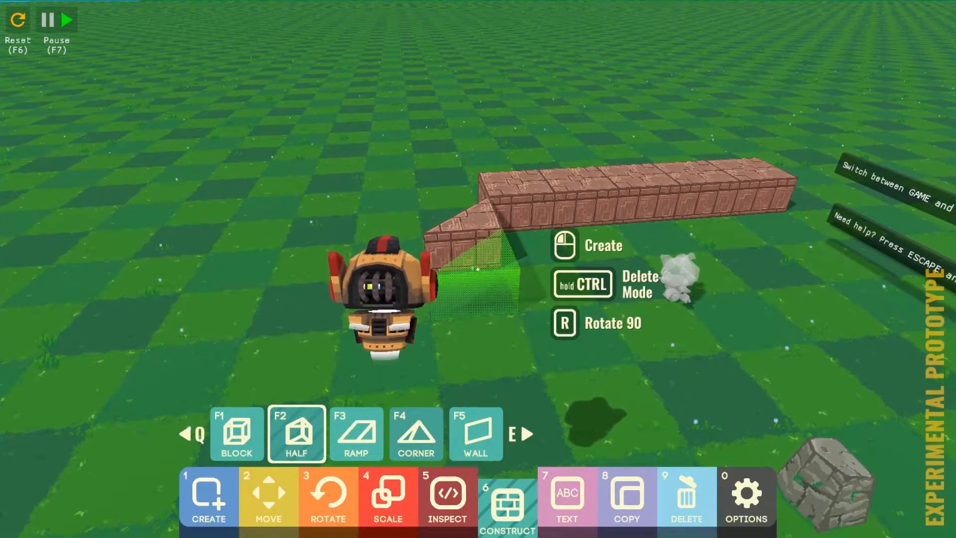
key("5")
key("6")
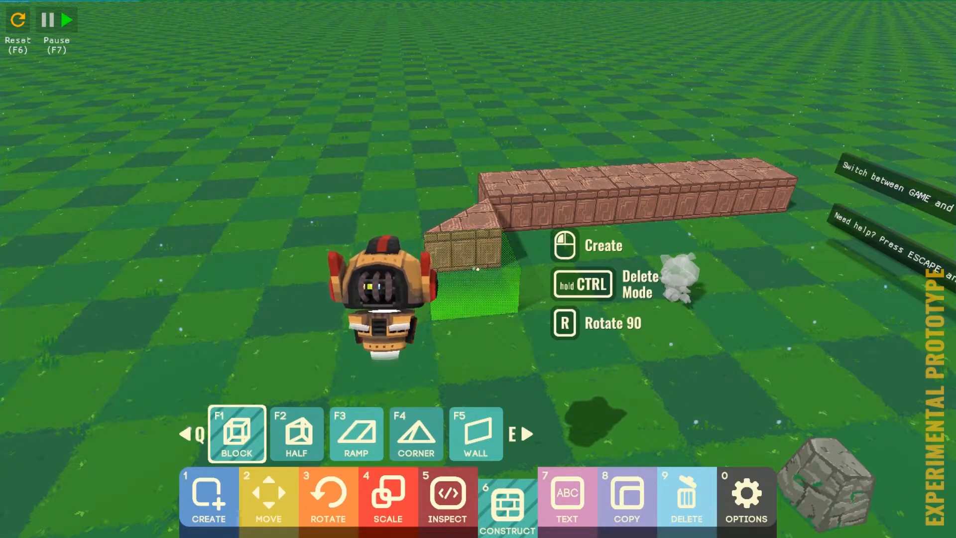
key("F2")
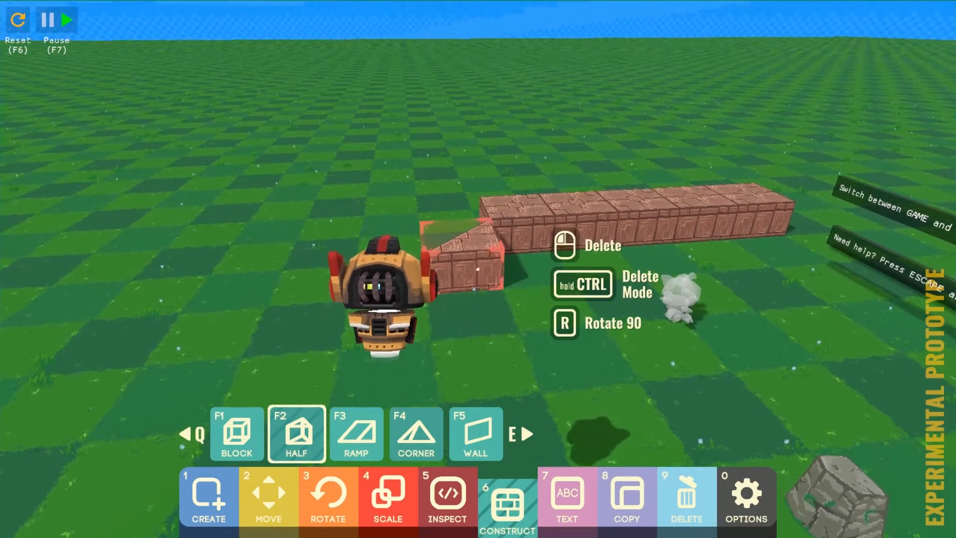
left_click(479, 270, "ctrl")
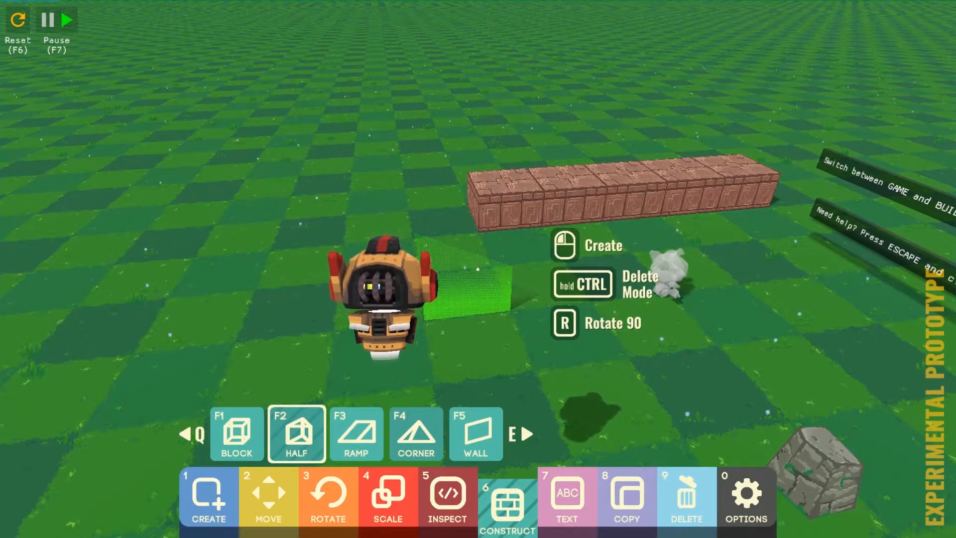
- Construct a half block in front of the block row, and attach a corner piece and a full block around it
left_click(478, 269)
key("F3")
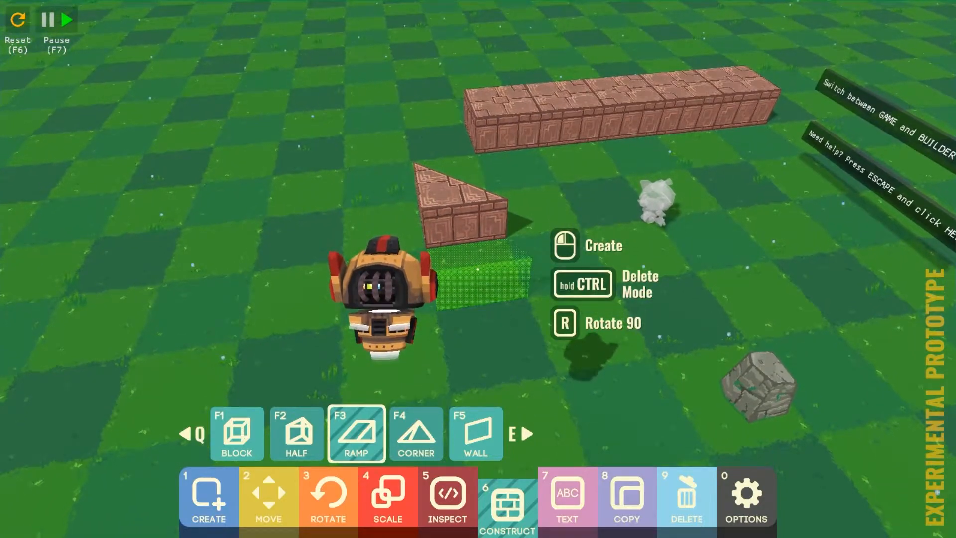
key("F4")
left_click(478, 269)
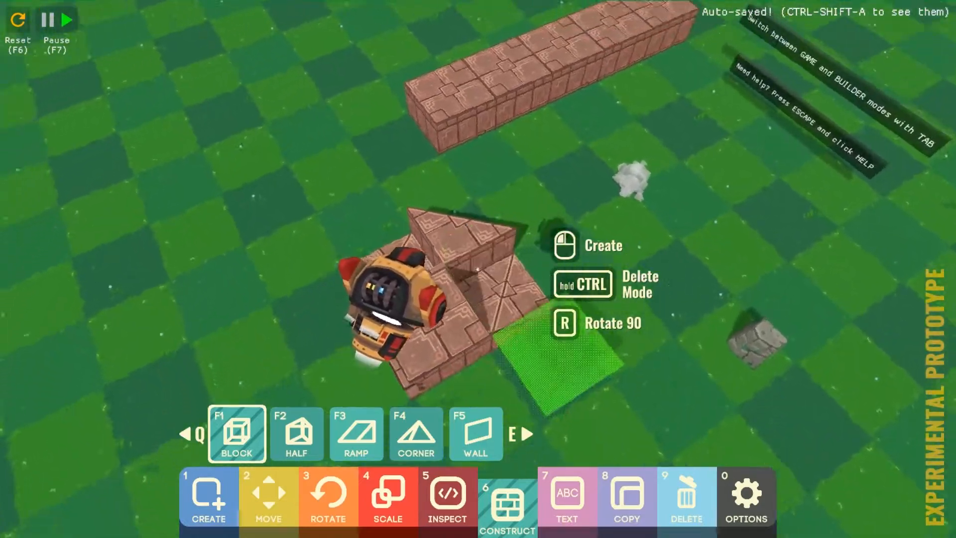
- Play-test the scene by moving and jumping the character across the constructed blocks, and return to edit mode
key("Escape")
key("Escape")
key("Tab")
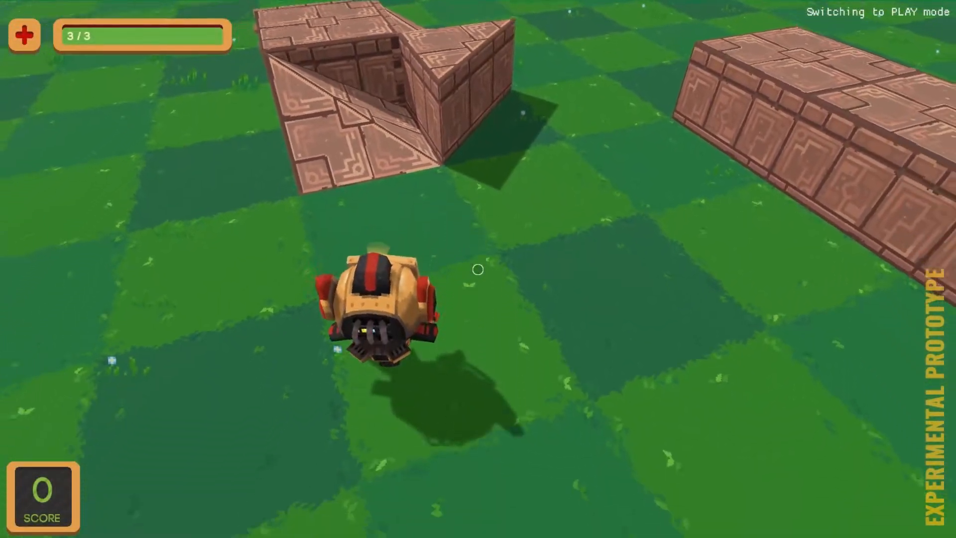
key("a")
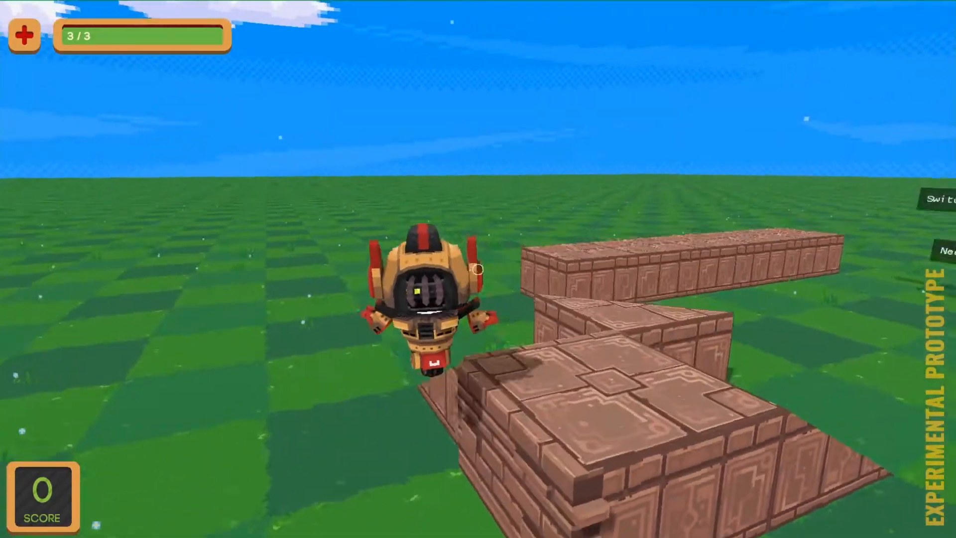
key("w")
key("space")
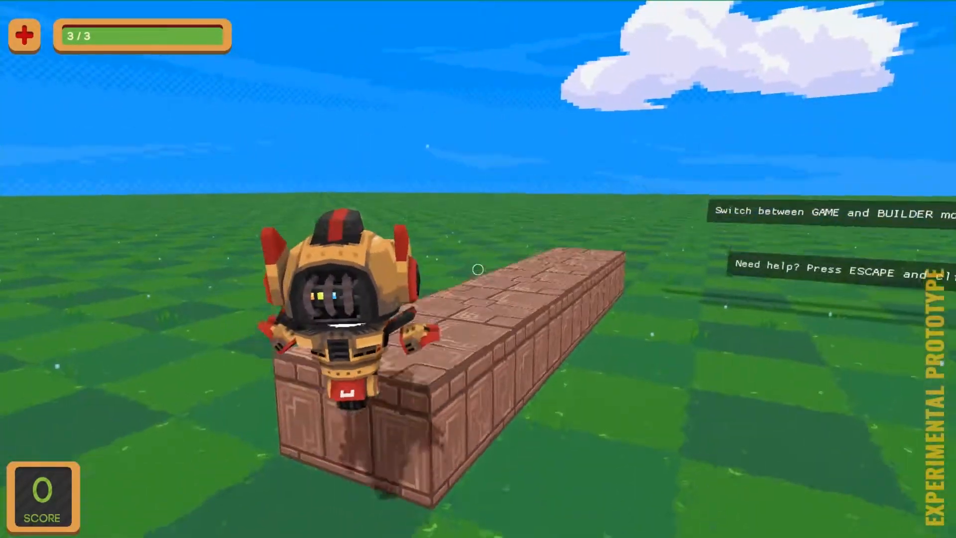
key("w")
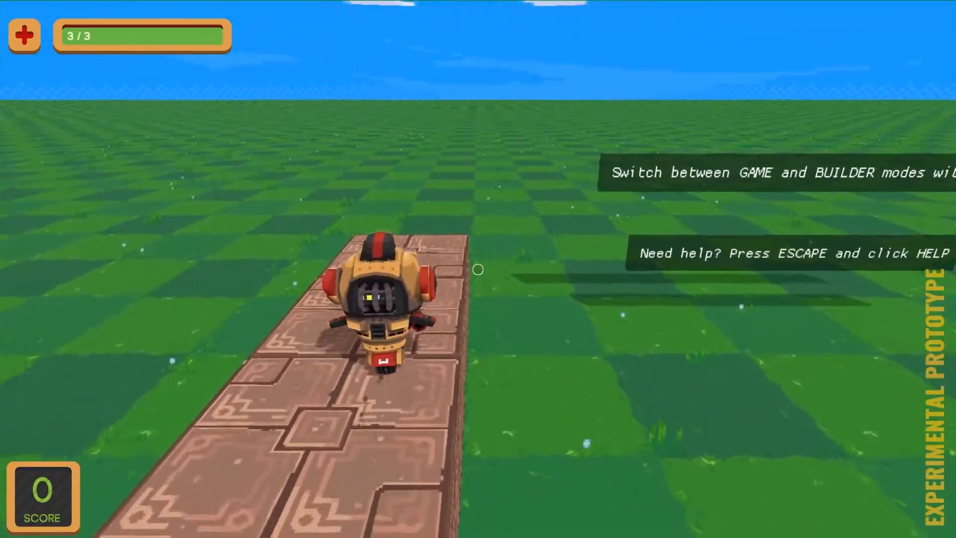
key("w")
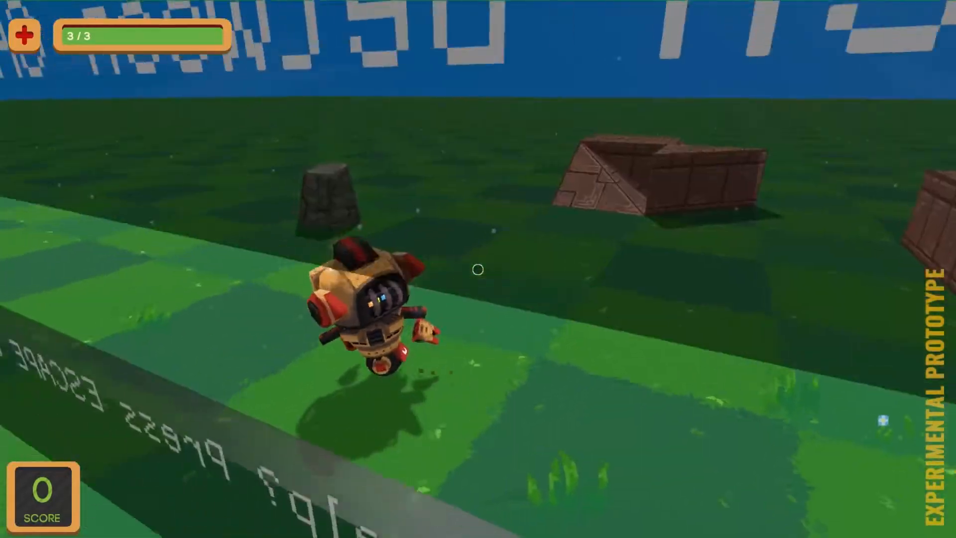
key("w")
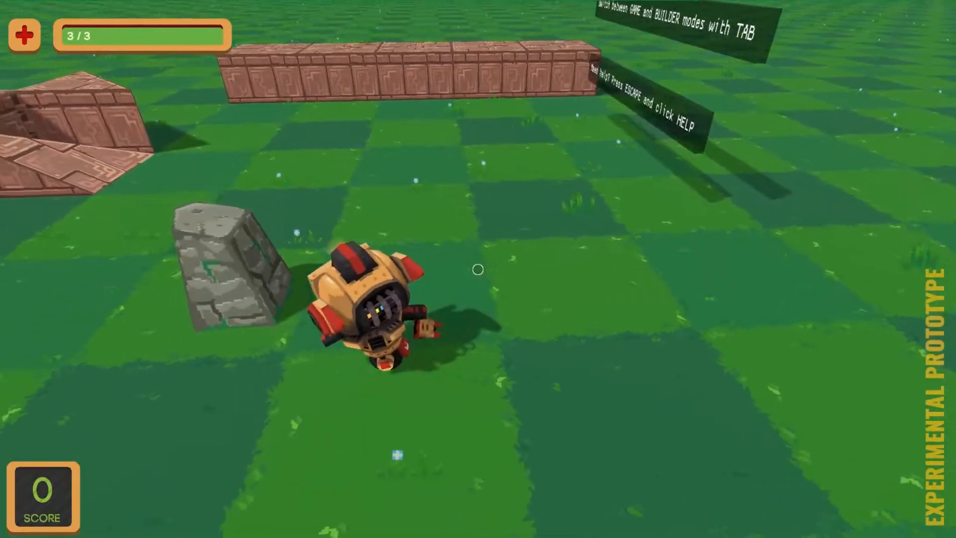
key("Tab")
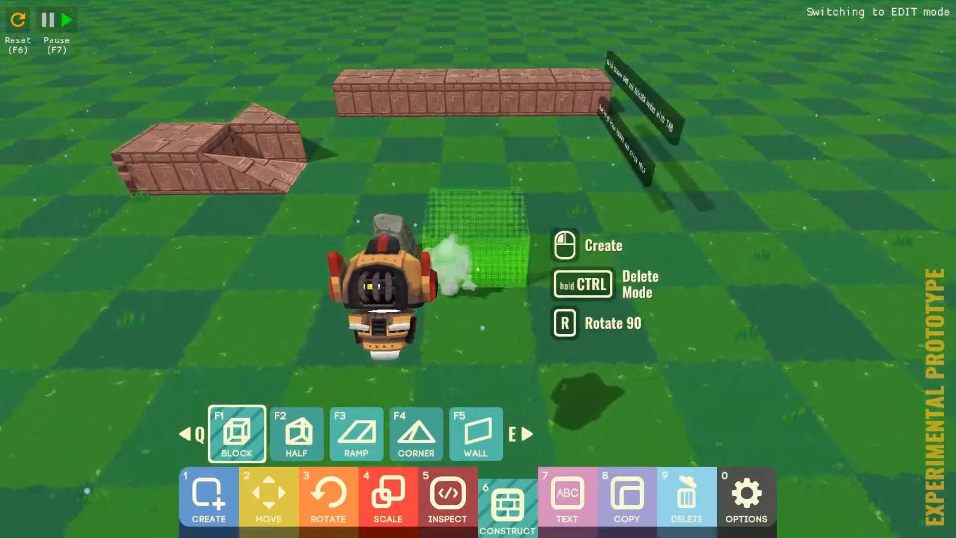
- Construct two adjacent ramps on the grass beside the upright rock
key("5")
key("6")
key("7")
key("6")
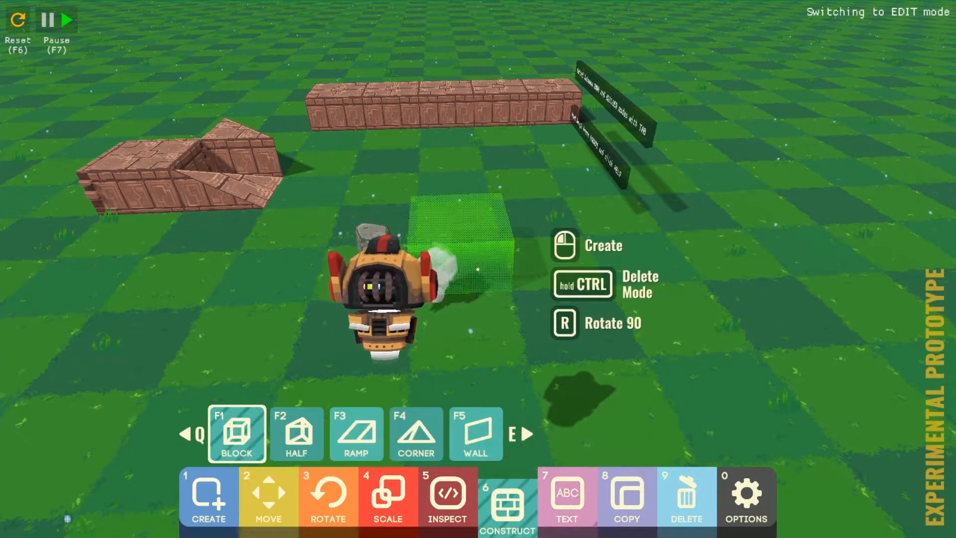
key("F3")
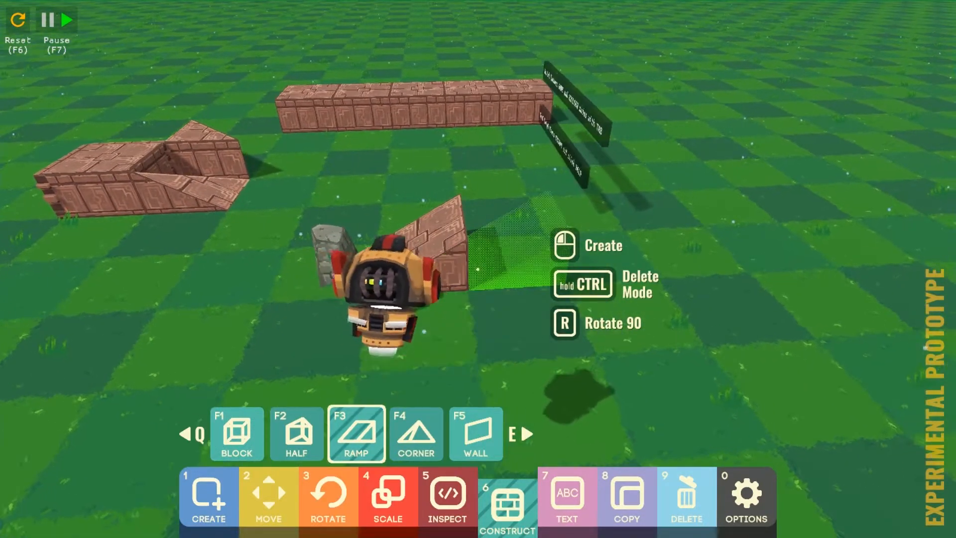
left_click(478, 269)
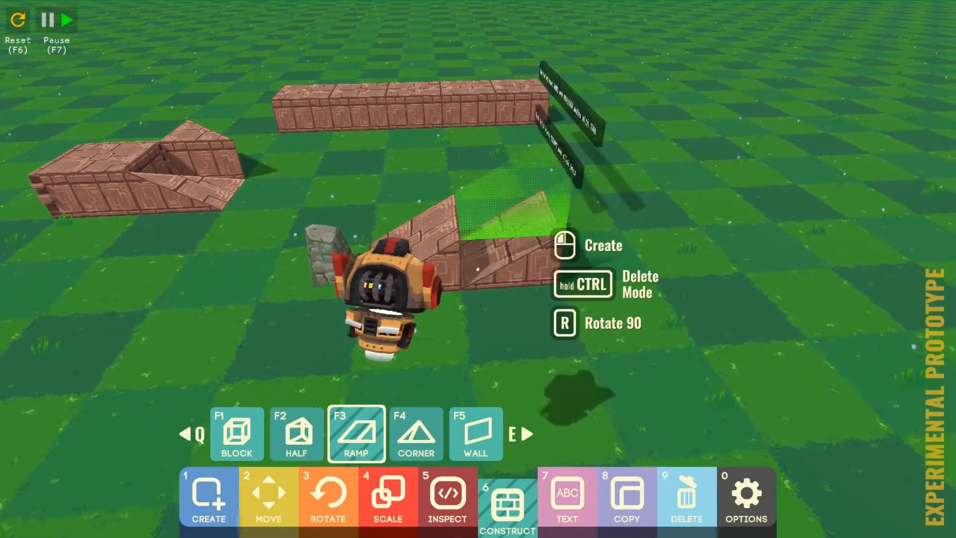
- Add two adjoining full blocks against the ramps beside the rock
key("5")
key("6")
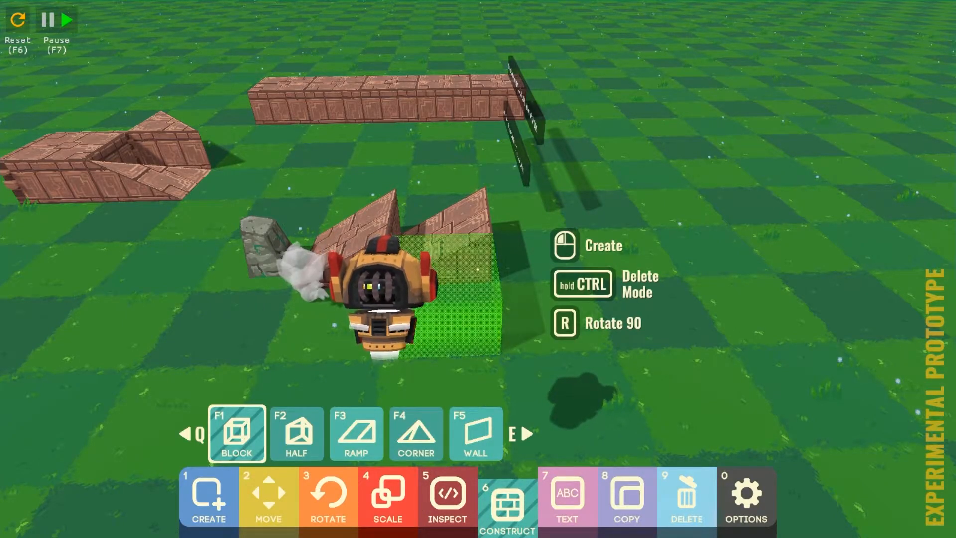
left_click(478, 269)
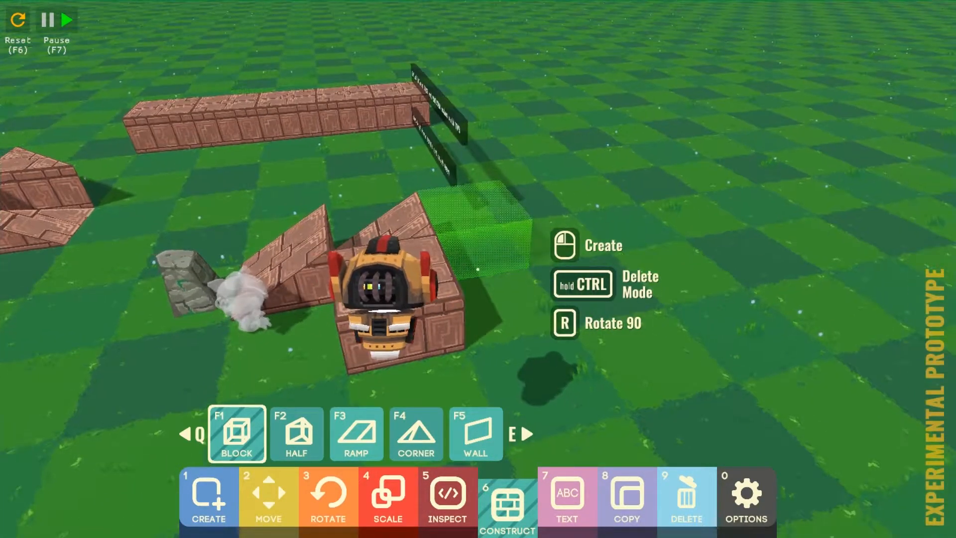
key("4")
key("6")
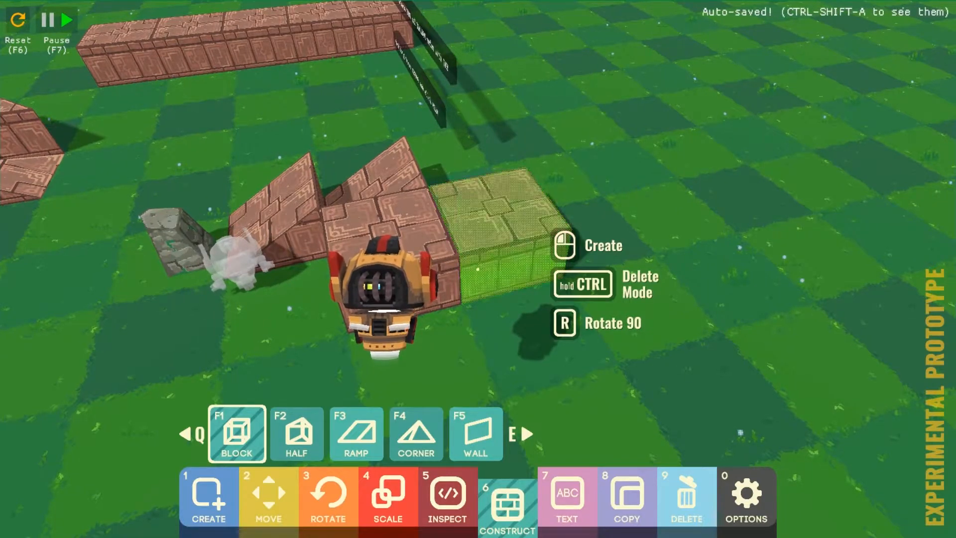
left_click(478, 269)
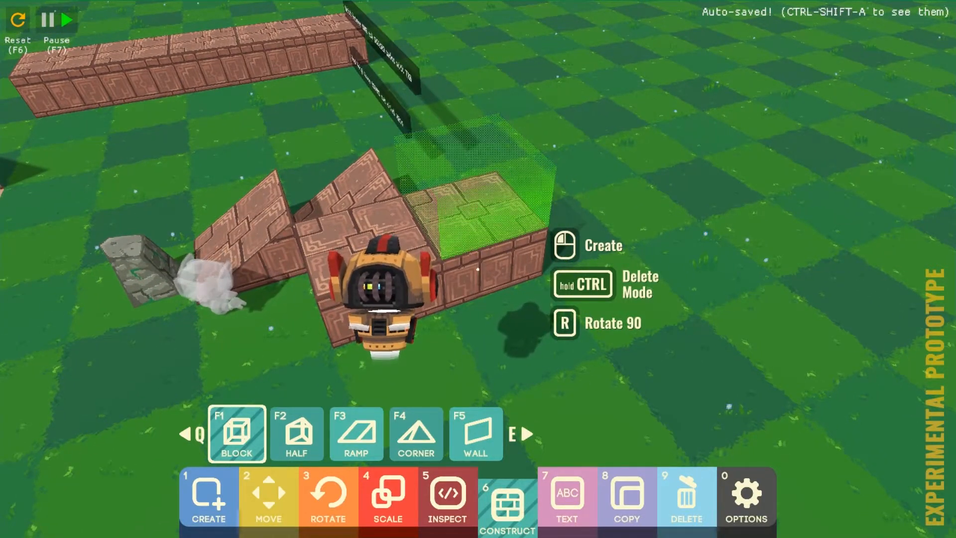
- Preview the ramp and corner pieces, and cycle through the construction shapes in both directions over open grass
key("F3")
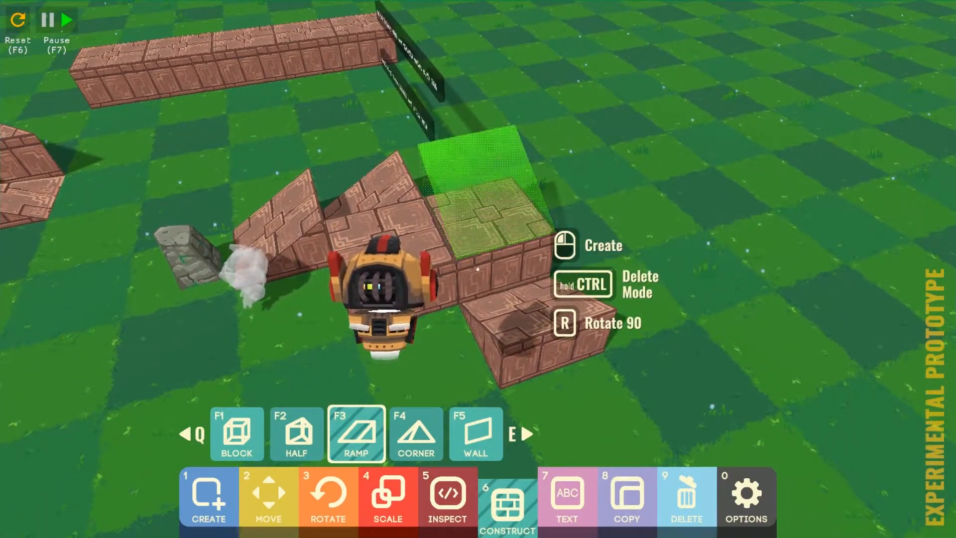
key("F4")
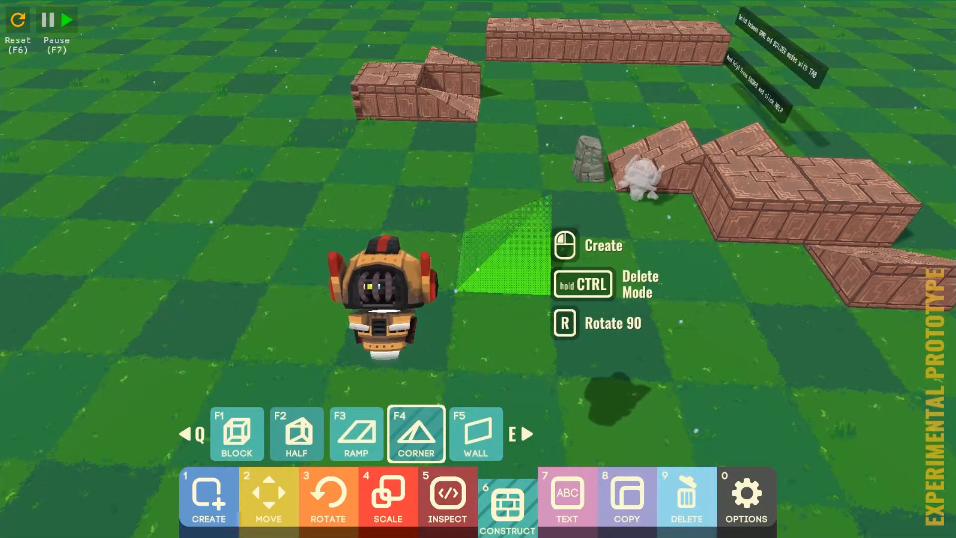
key("e")
key("e")
key("e")
key("e")
key("e")
key("e")
key("e")
key("e")
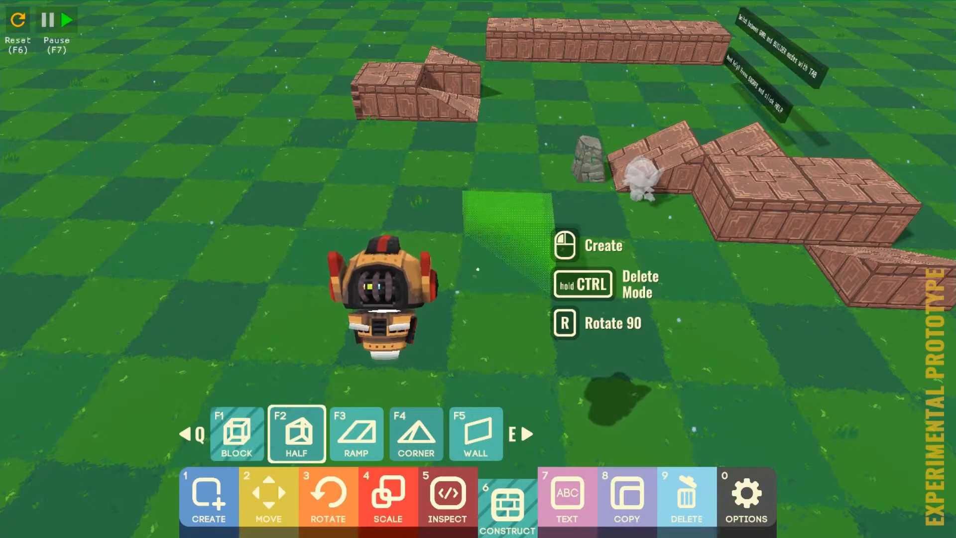
key("q")
key("q")
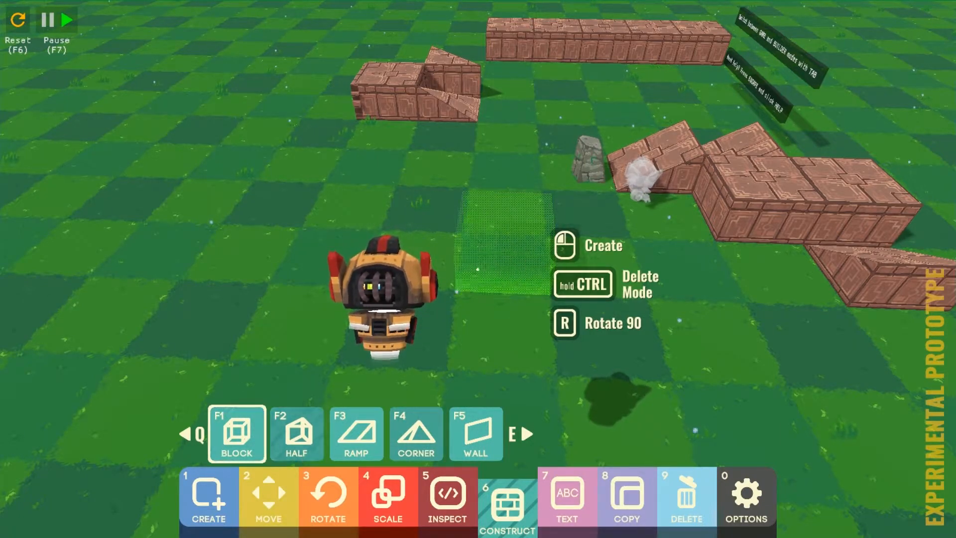
- Construct three wall pieces on the open grass, rotating them by 90 degrees to form a T-shaped junction
key("r")
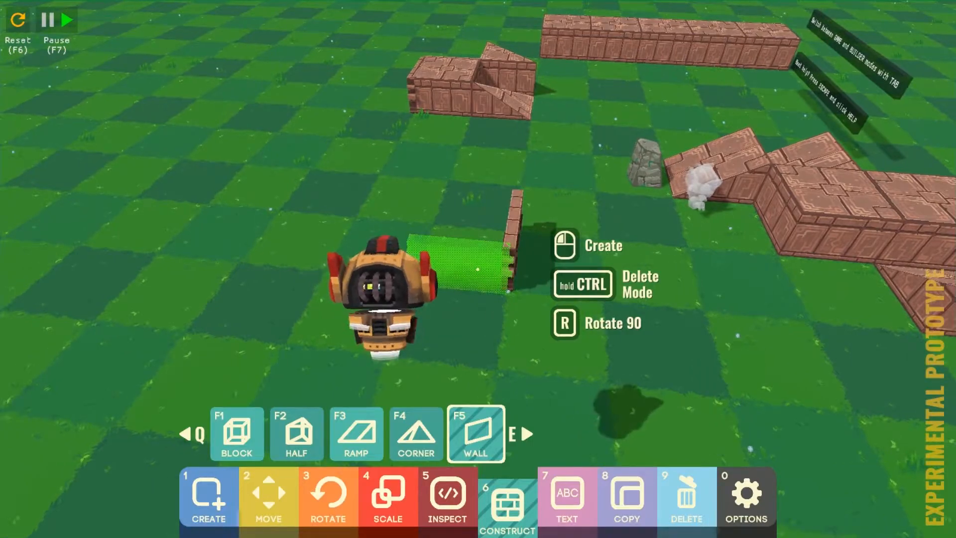
key("a")
key("a")
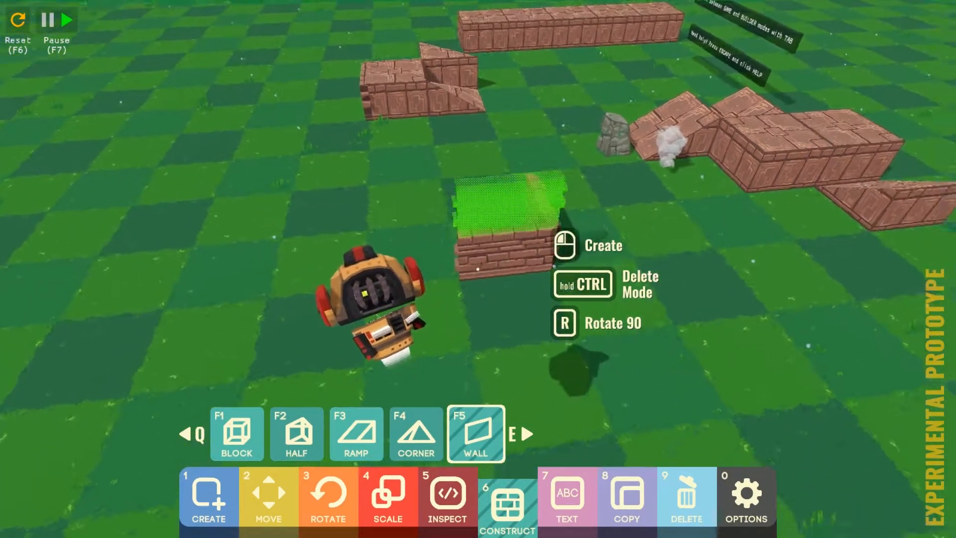
key("d")
key("r")
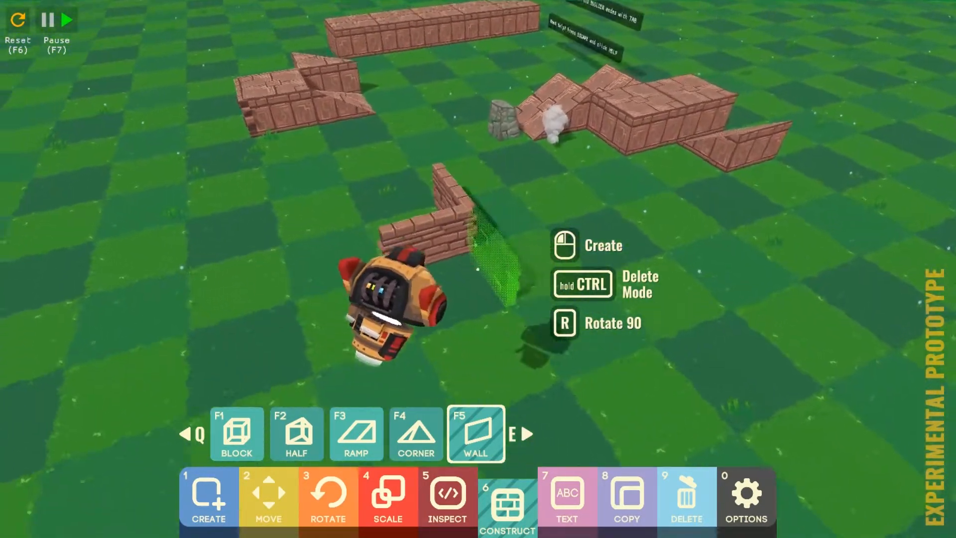
left_click(479, 269)
key("d")
key("r")
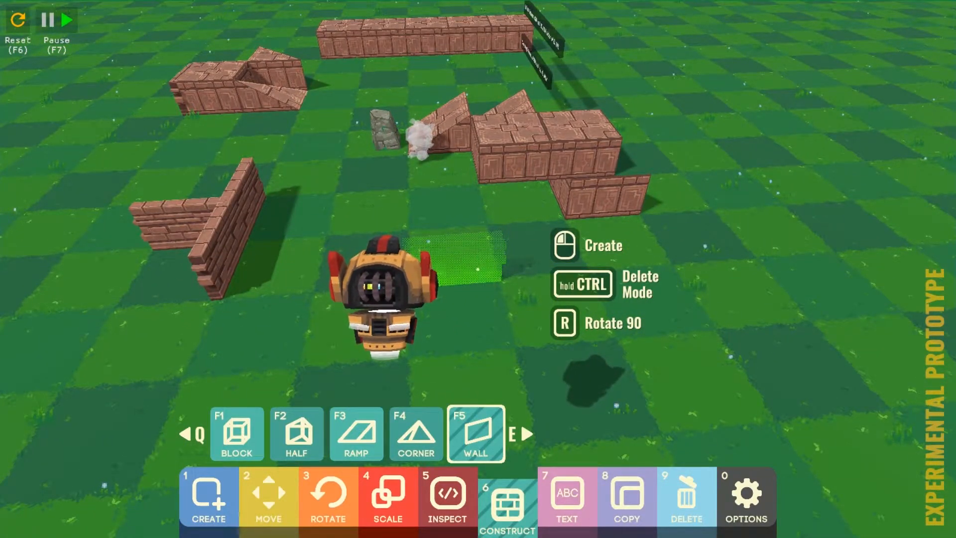
- Create a text panel reading "Cheese is good" on the open grass beyond the constructed blocks
key("5")
key("3")
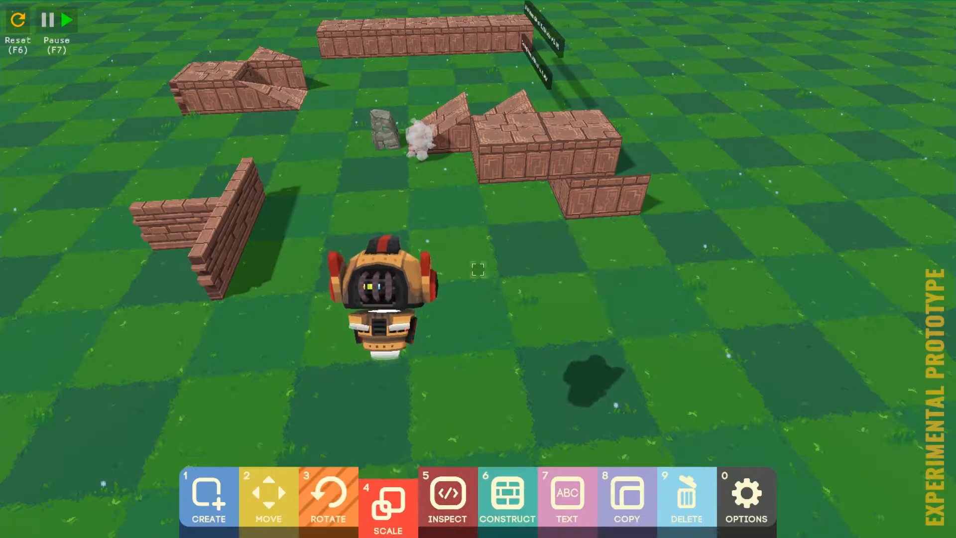
key("7")
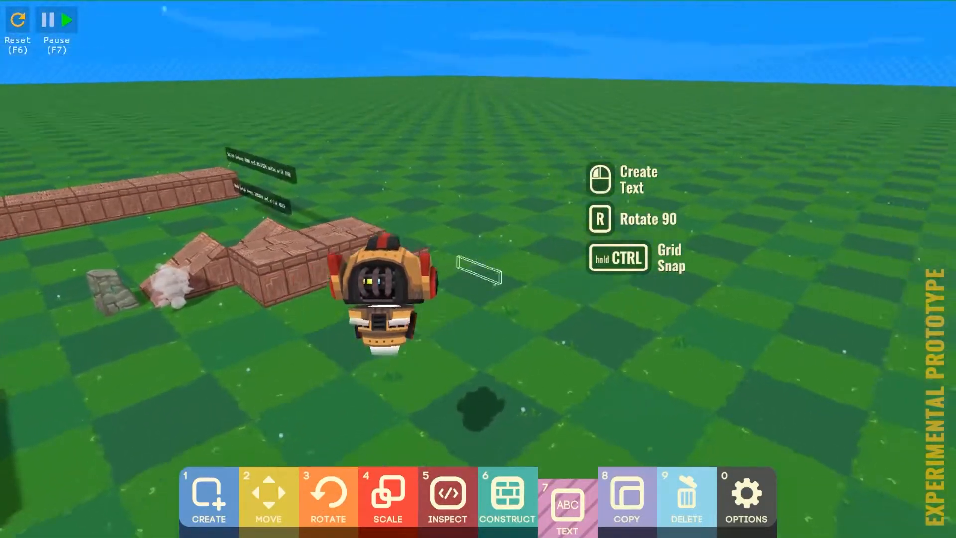
left_click(478, 269)
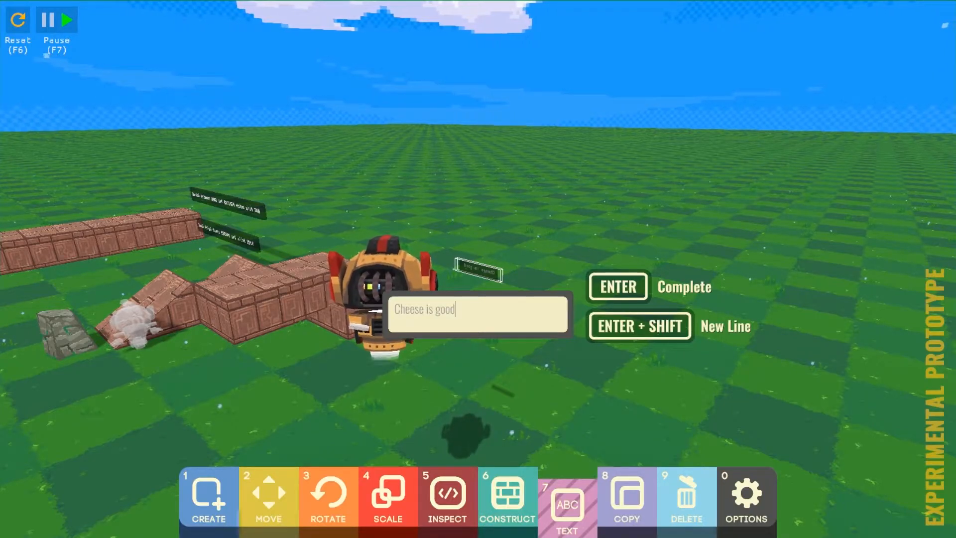
key("Return")
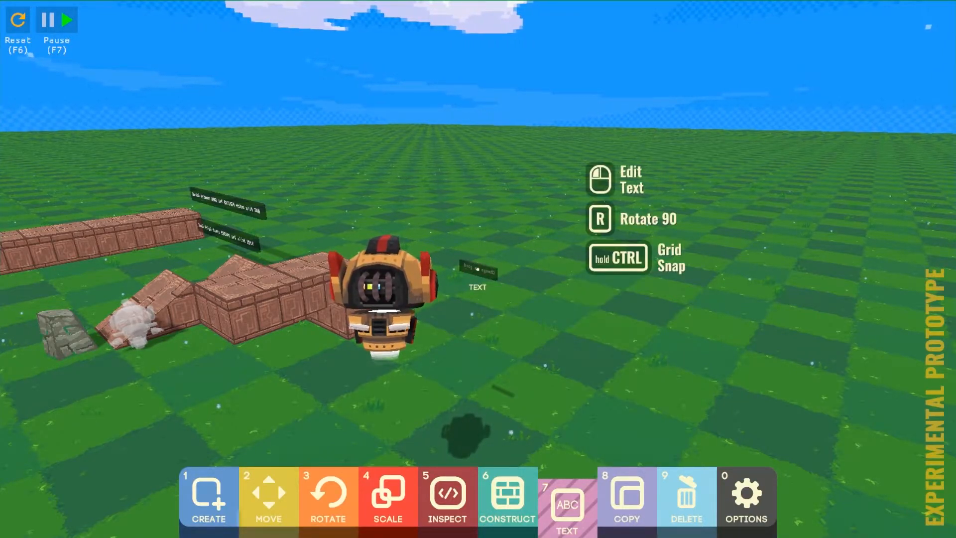
key("a")
key("d")
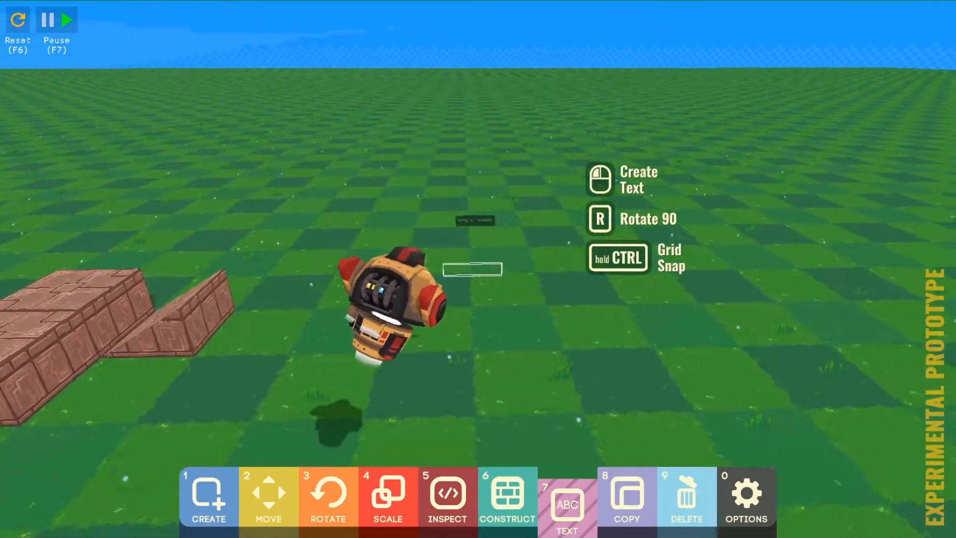
- Briefly play-test the scene, return to building, and clear the text of the "Cheese is good" panel
key("Tab")
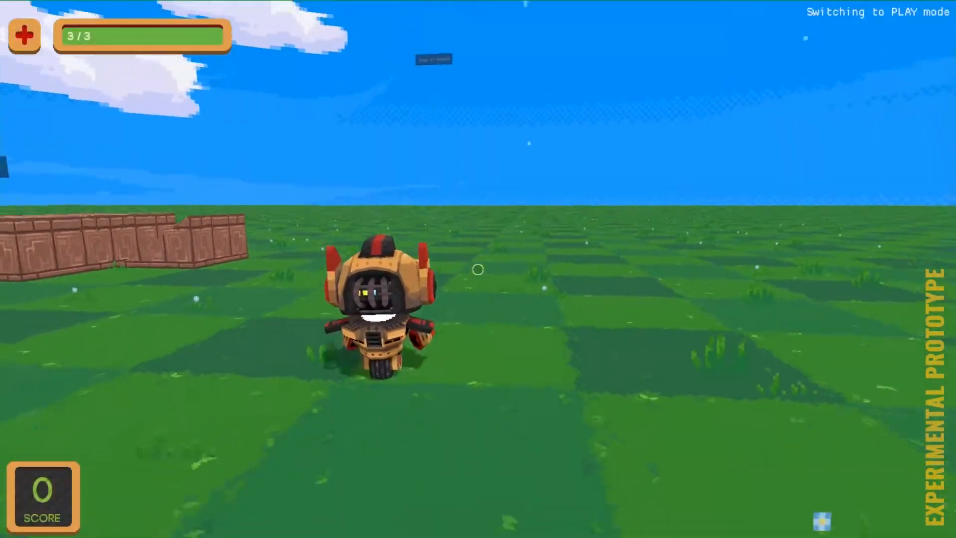
key("Tab")
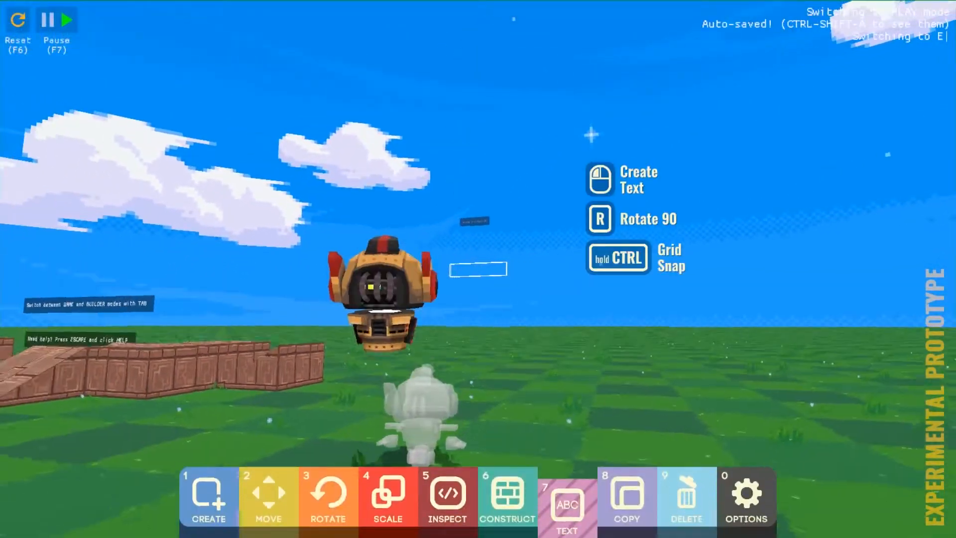
key("a")
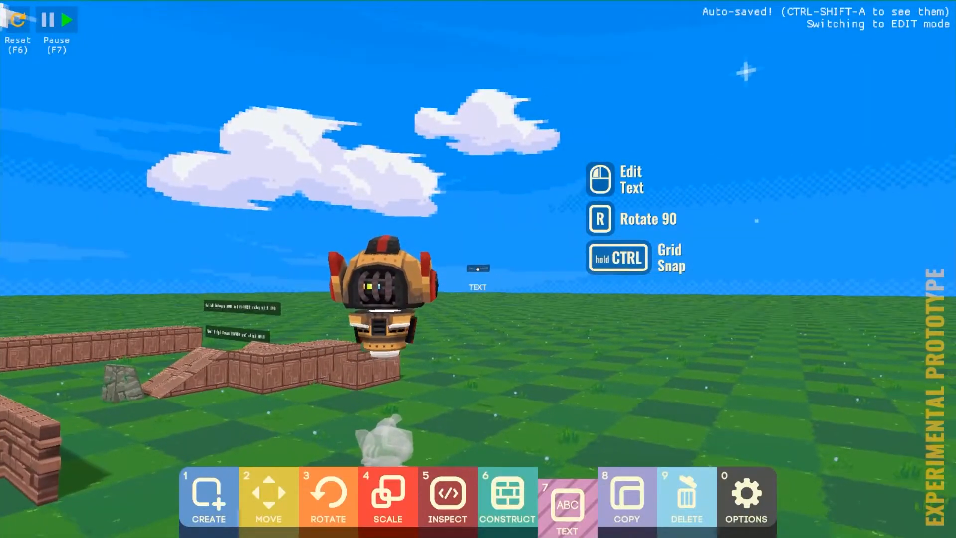
left_click(478, 269)
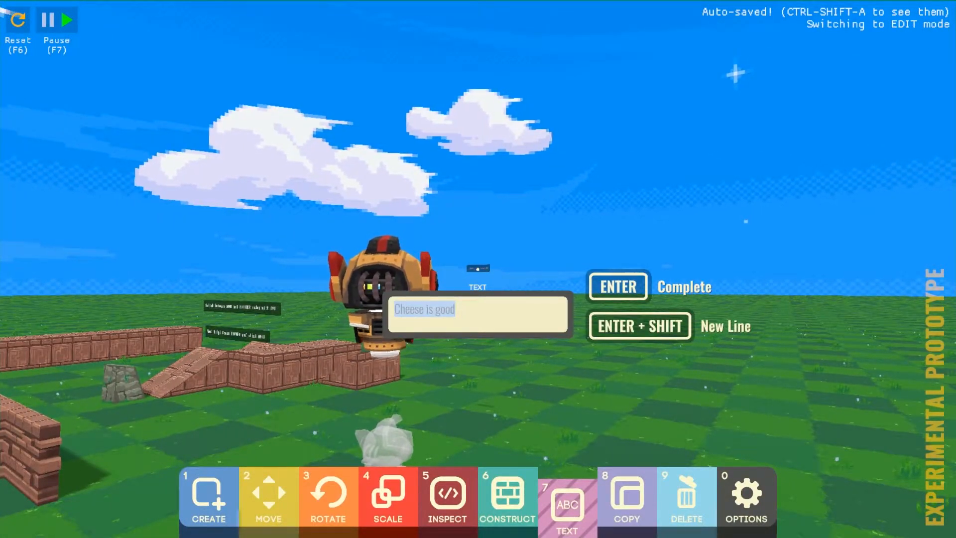
key("BackSpace")
key("Return")
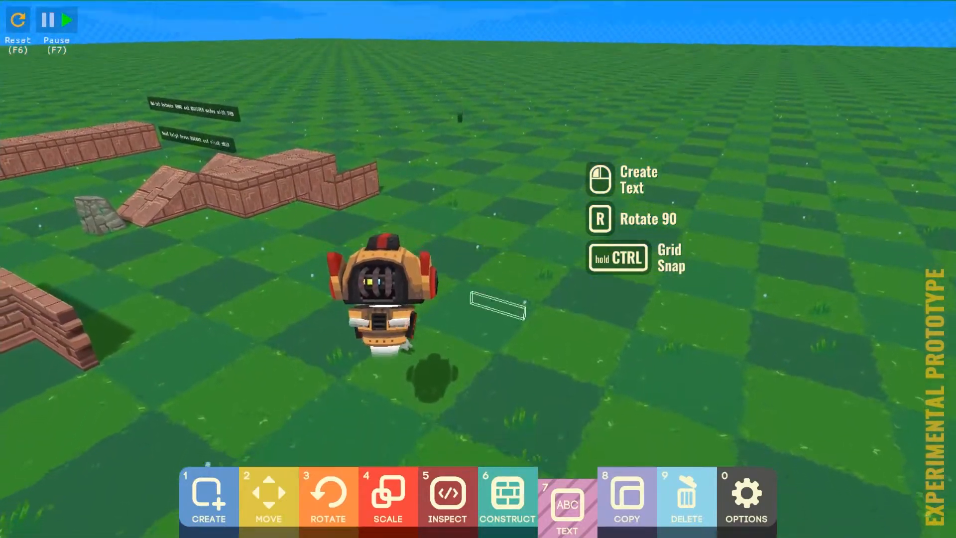
left_click(498, 305)
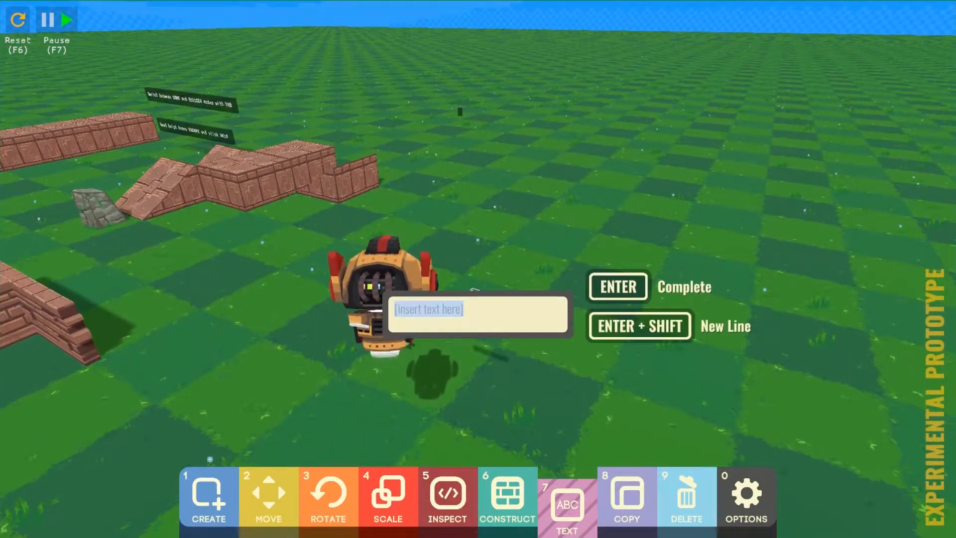
key("Escape")
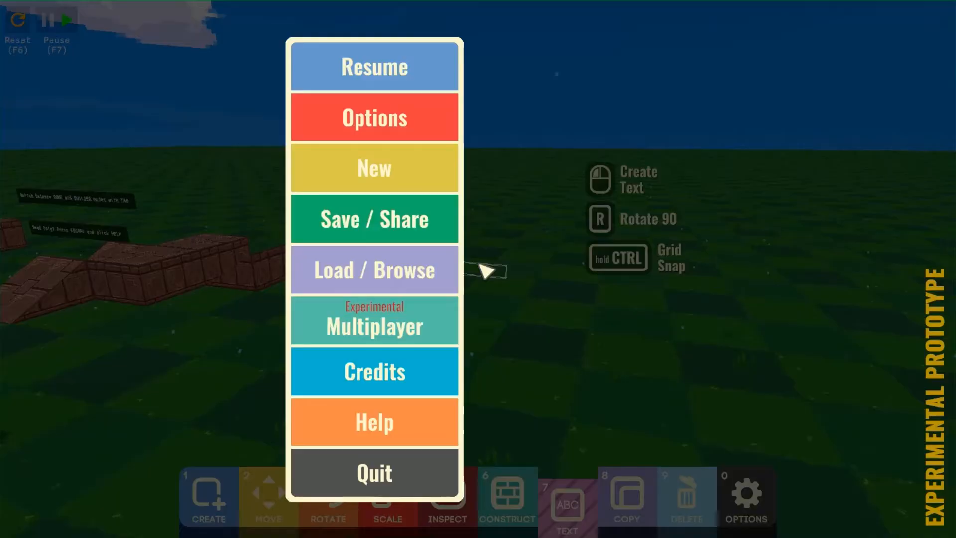
key("Escape")
- Play-test the scene by driving the robot over the grass near the blocks, and return to building
key("Tab")
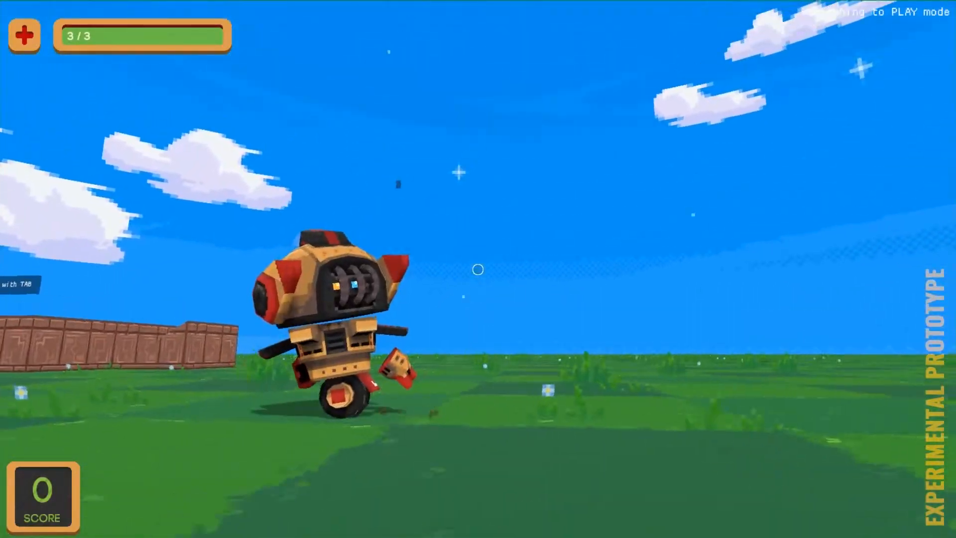
key("w")
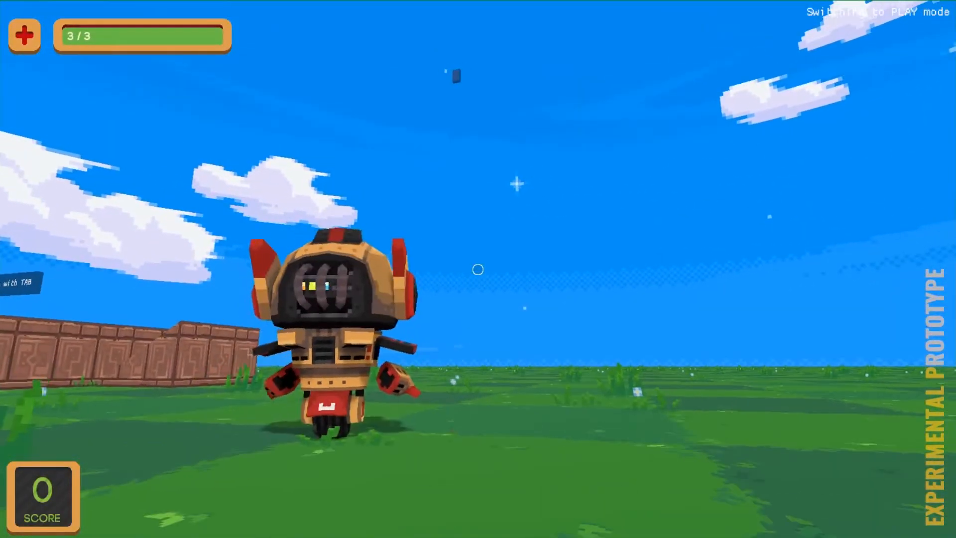
key("d")
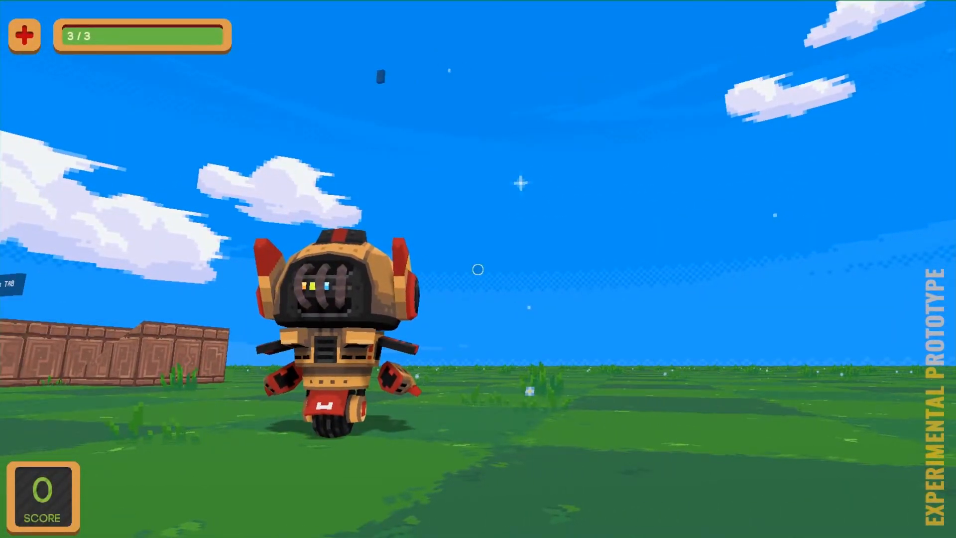
key("Tab")
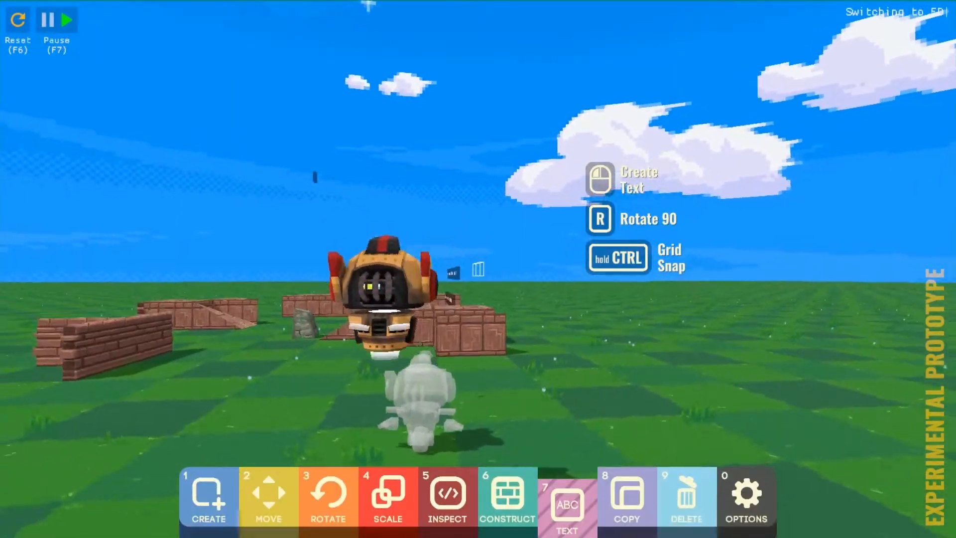
key("Tab")
key("6")
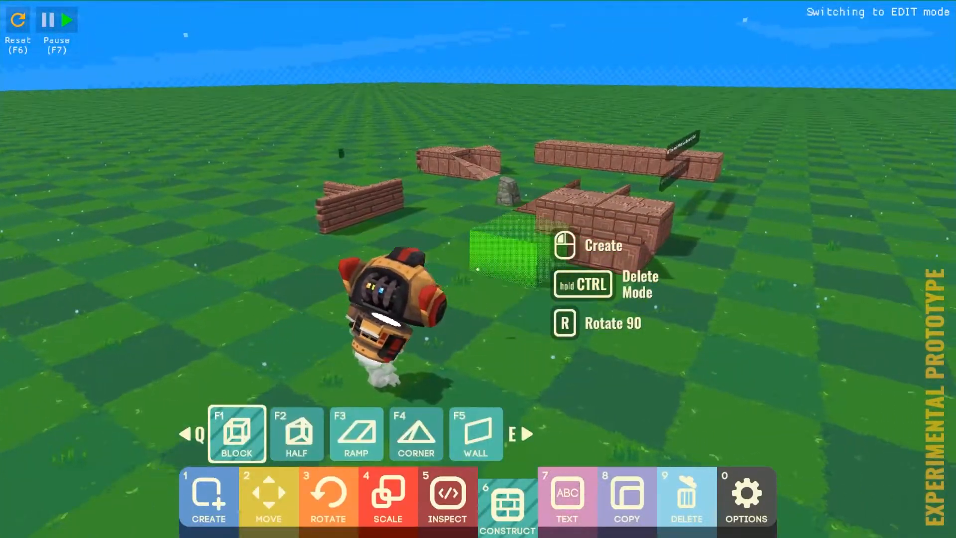
key("d")
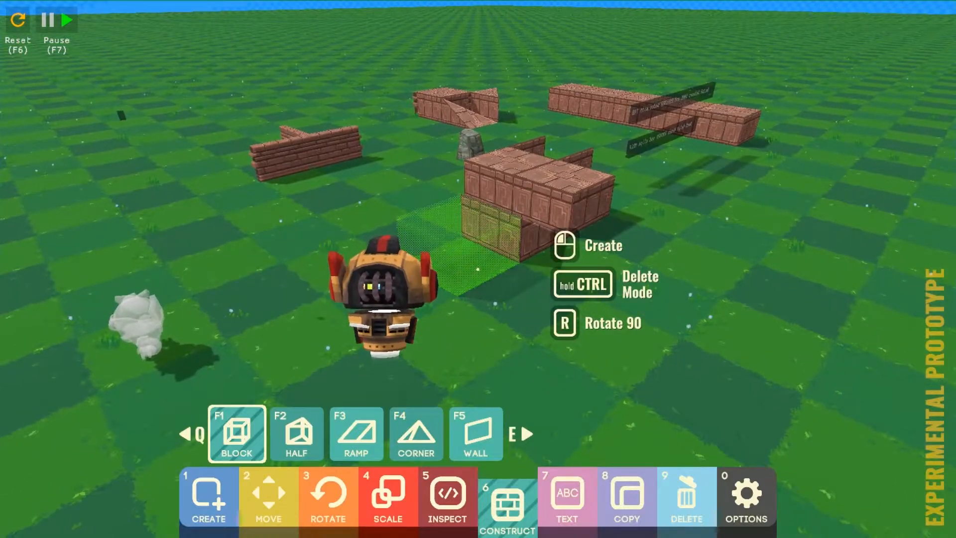
key("5")
key("4")
key("5")
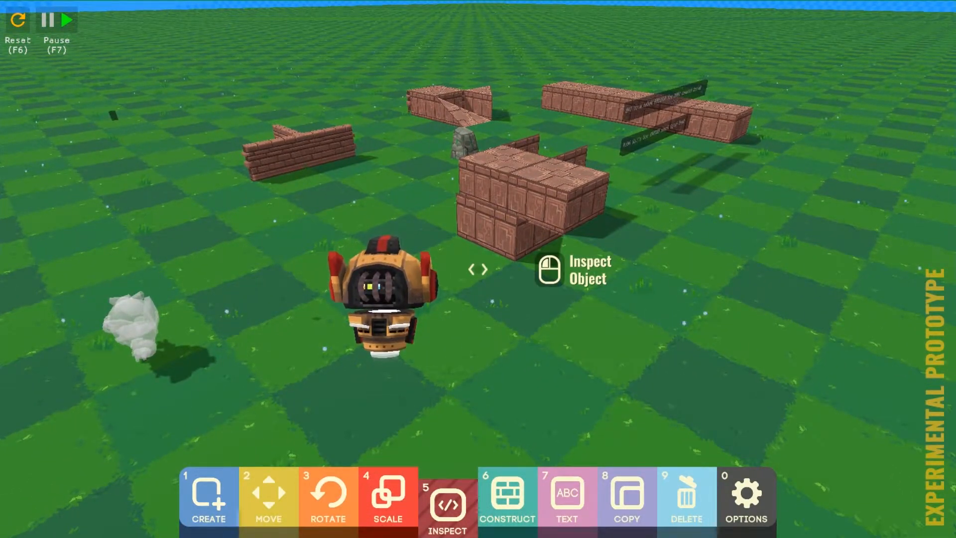
key("6")
key("4")
key("3")
- Shrink the forest rock between the walls and ramps to a tiny size with the Scale tool
key("4")
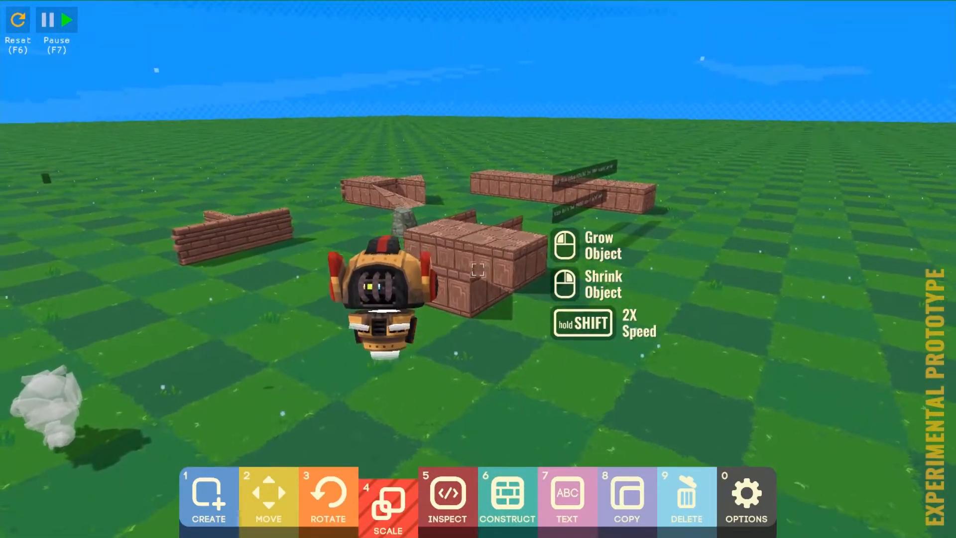
key("w")
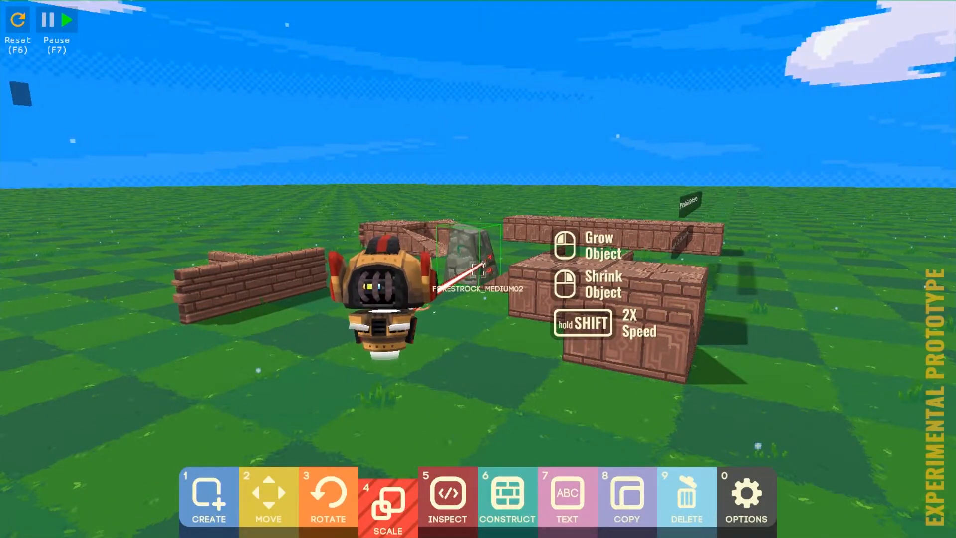
right_click(477, 269)
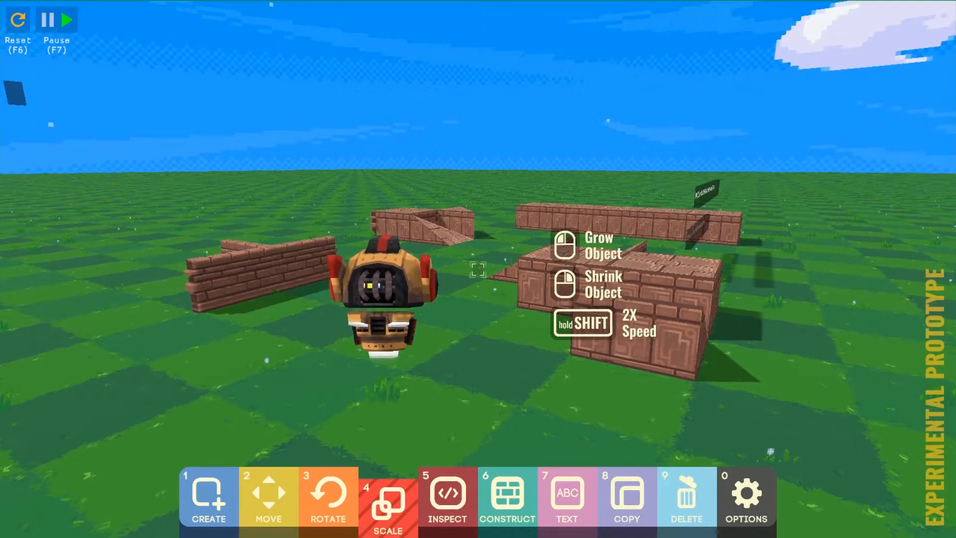
- Grow the forest rock with the Scale tool until it towers over the surrounding walls and blocks
key("w")
left_click(477, 269)
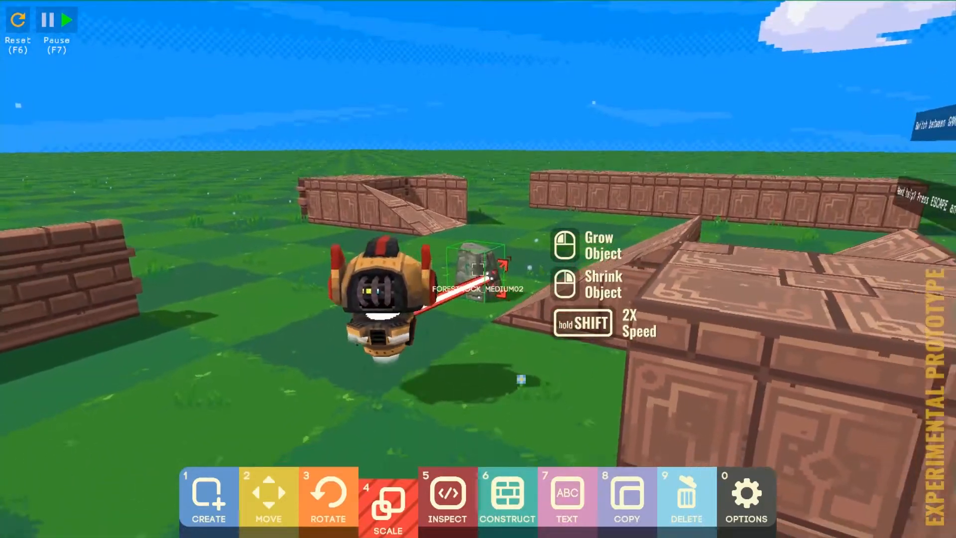
key("s")
left_click(478, 269)
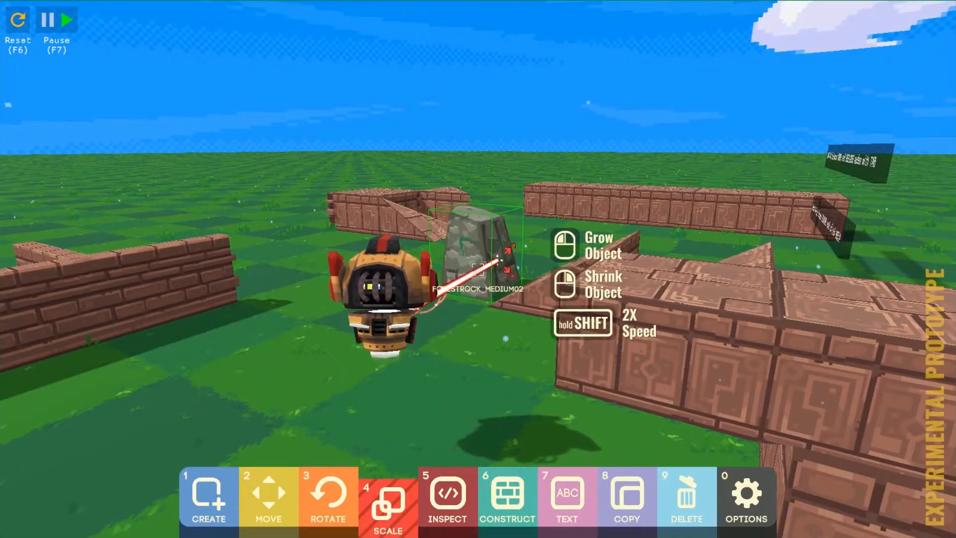
key("s")
key("s")
key("s")
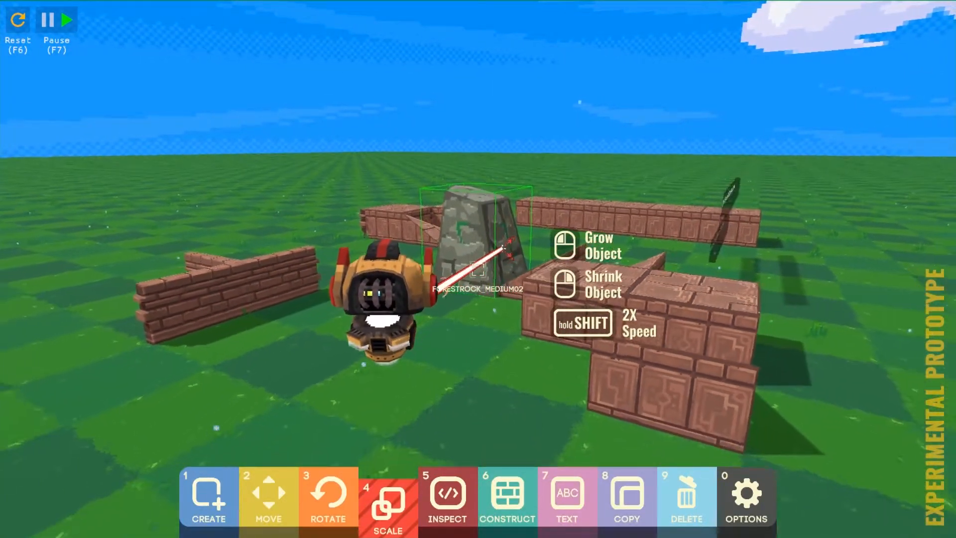
key("s")
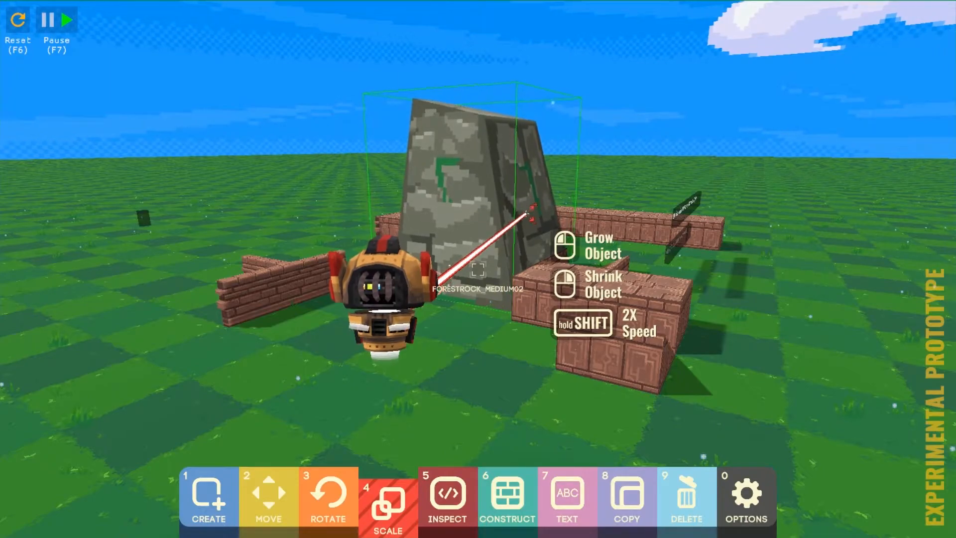
left_click(477, 270)
left_click_drag(477, 269, 478, 269)
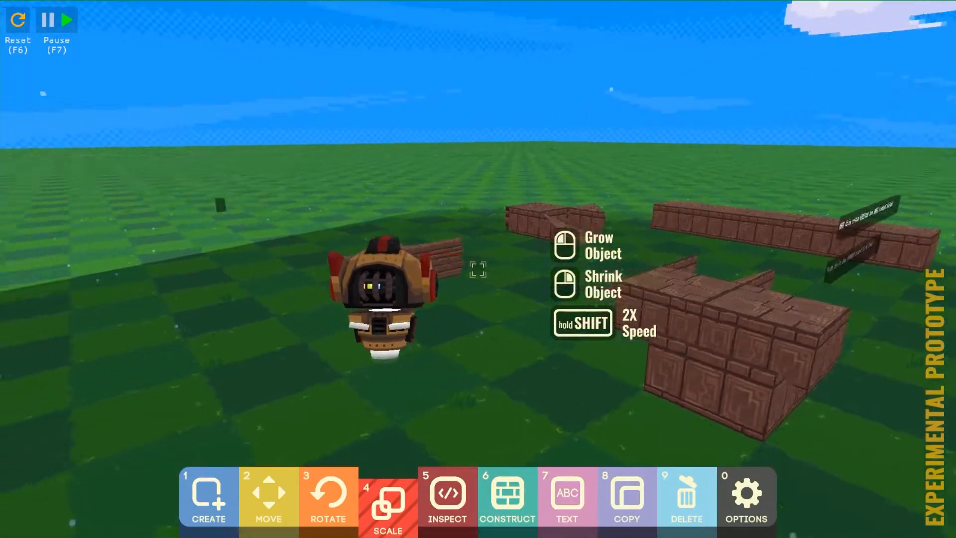
- Delete the forest rock standing among the constructed walls and blocks
key("a")
key("a")
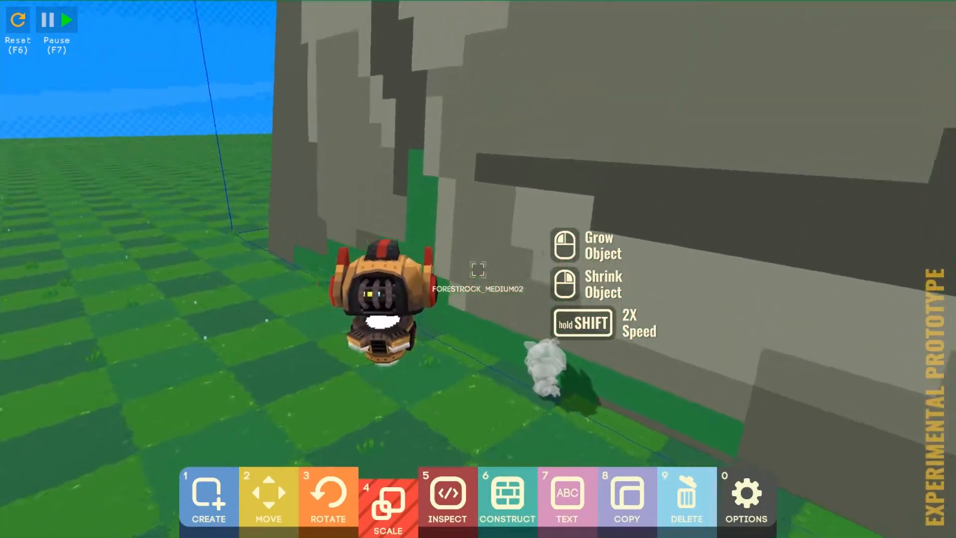
key("2")
key("9")
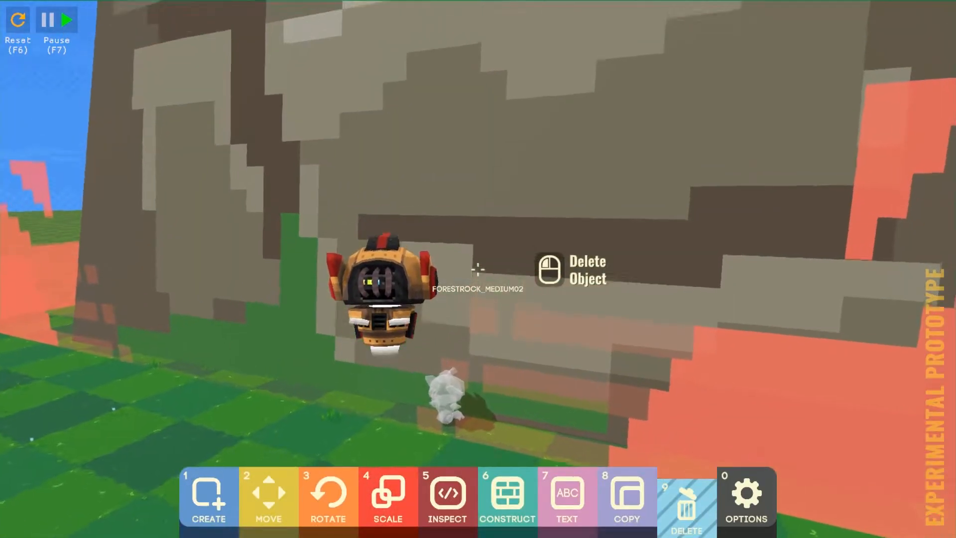
left_click(479, 269)
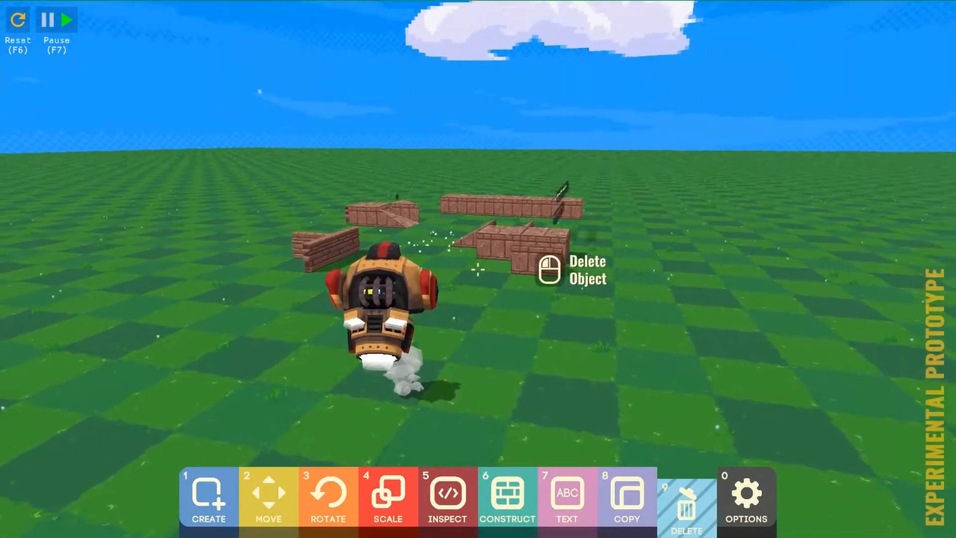
key("w")
key("1")
key("9")
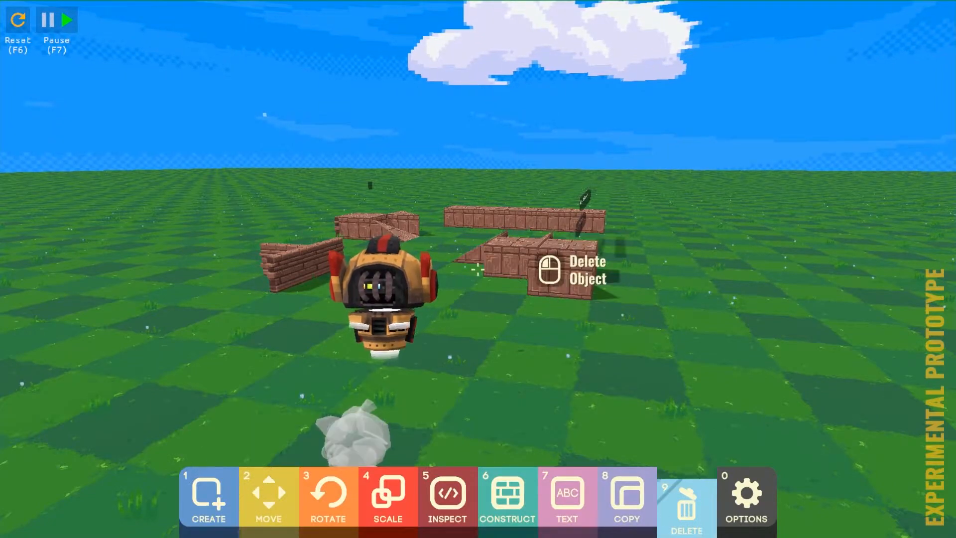
key("8")
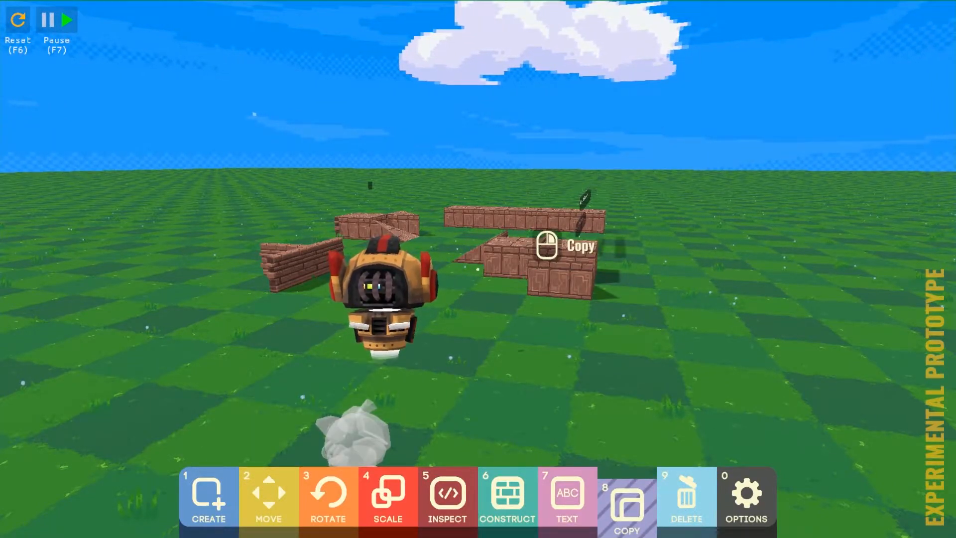
- Add the "Score [5] points to win" win-conditions behavior from the rules library to the game's rules
key("0")
left_click(103, 79)
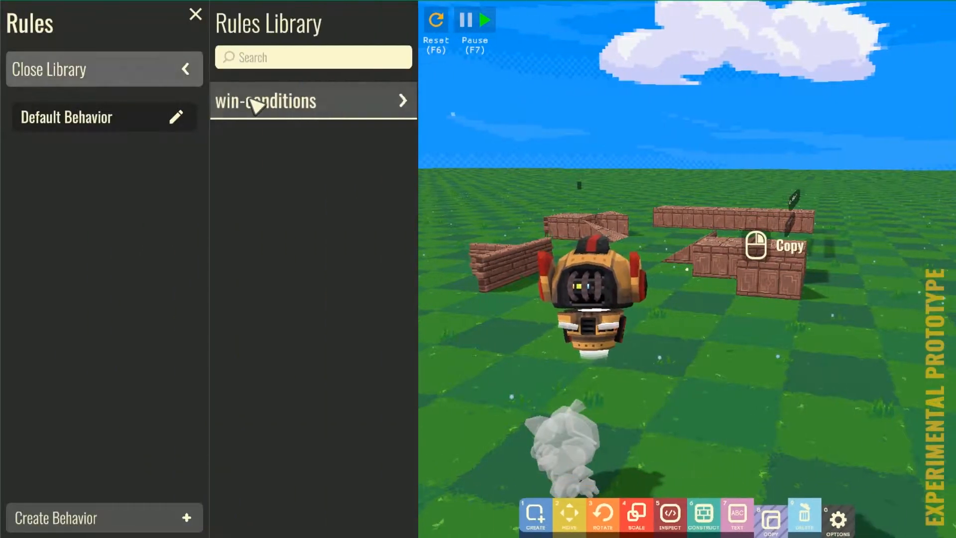
left_click(349, 106)
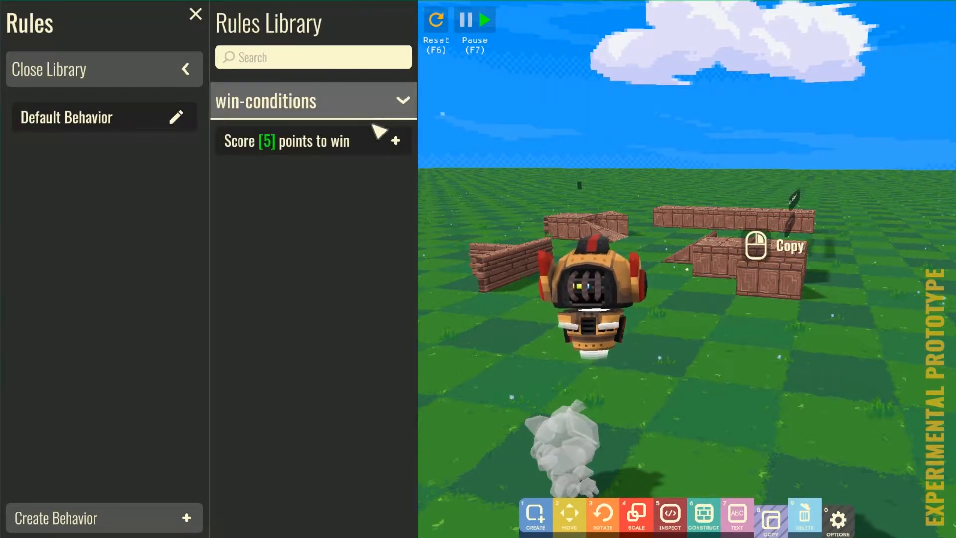
left_click(249, 149)
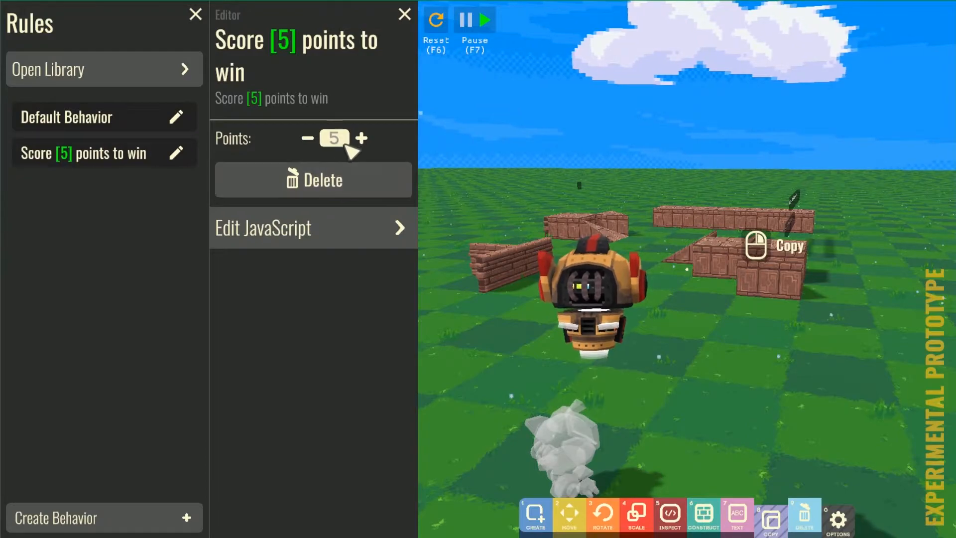
- Examine the JavaScript code of the "Score [5] points to win" rule
left_click(402, 232)
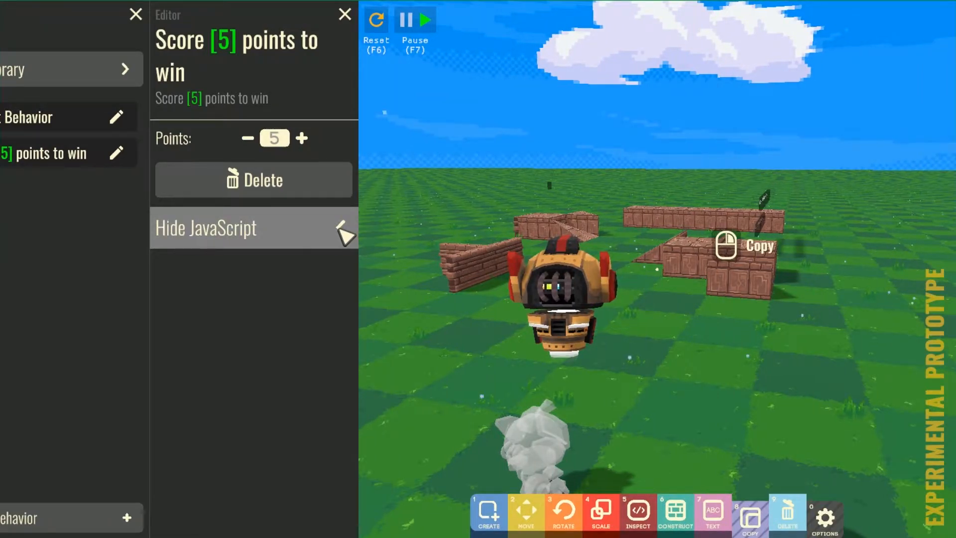
left_click(328, 241)
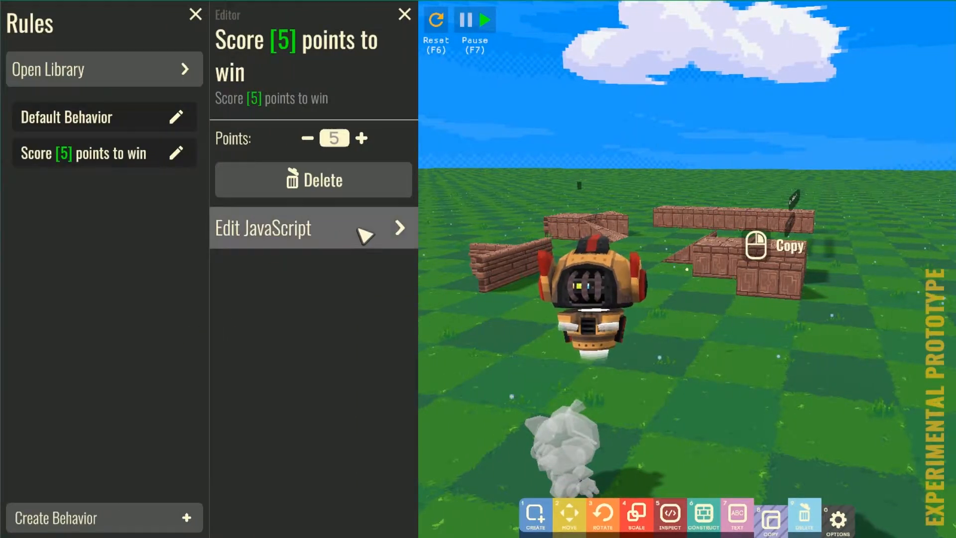
left_click(398, 229)
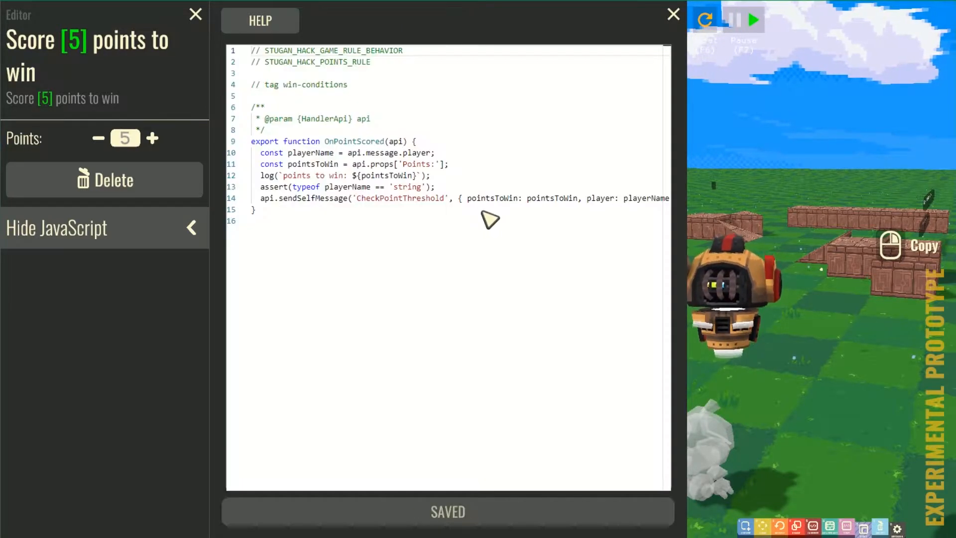
left_click(352, 244)
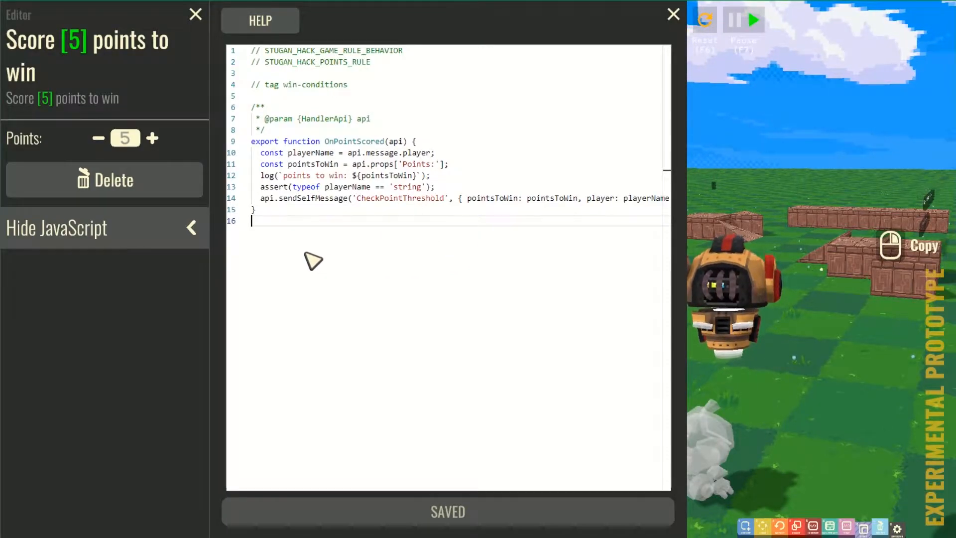
left_click_drag(318, 219, 325, 188)
left_click(385, 220)
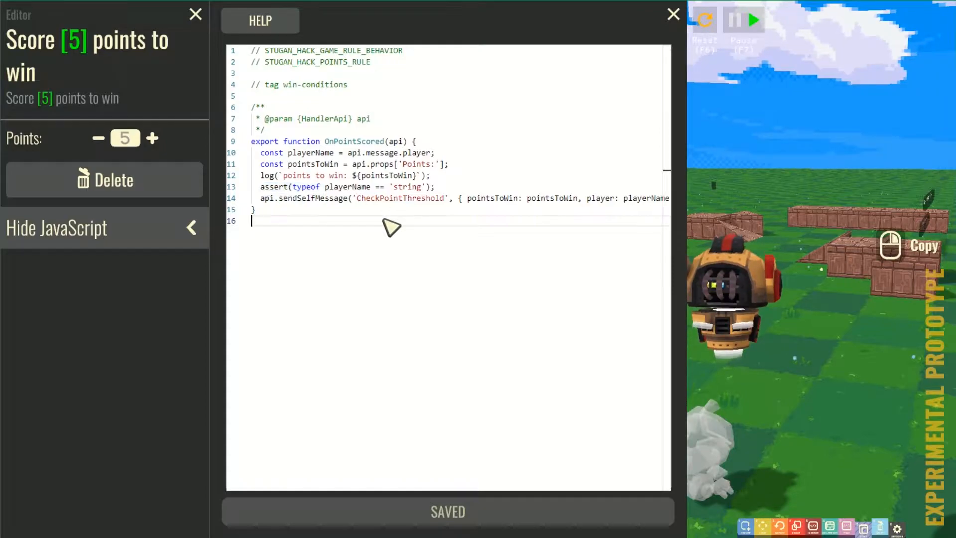
- Create a custom behavior in the game's rules and examine its default JavaScript
left_click(674, 15)
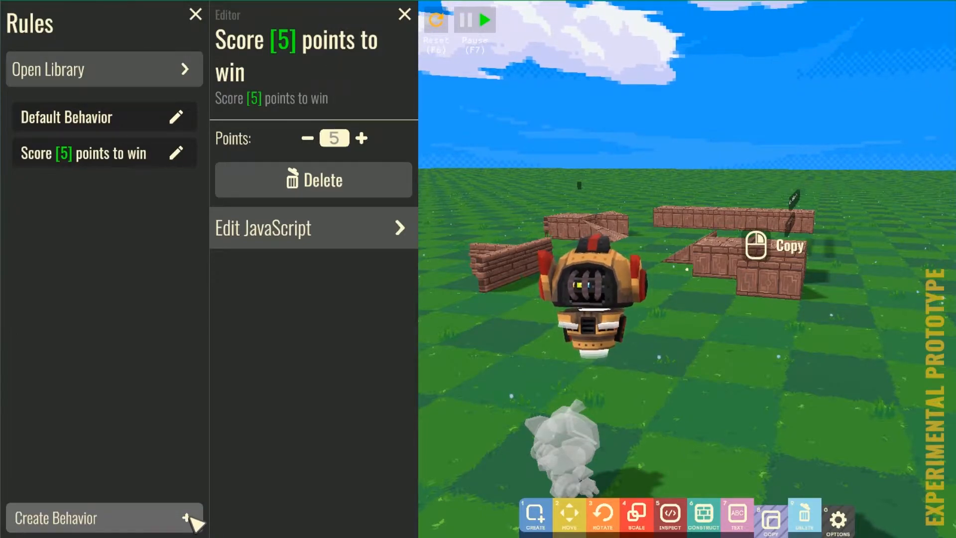
left_click(178, 521)
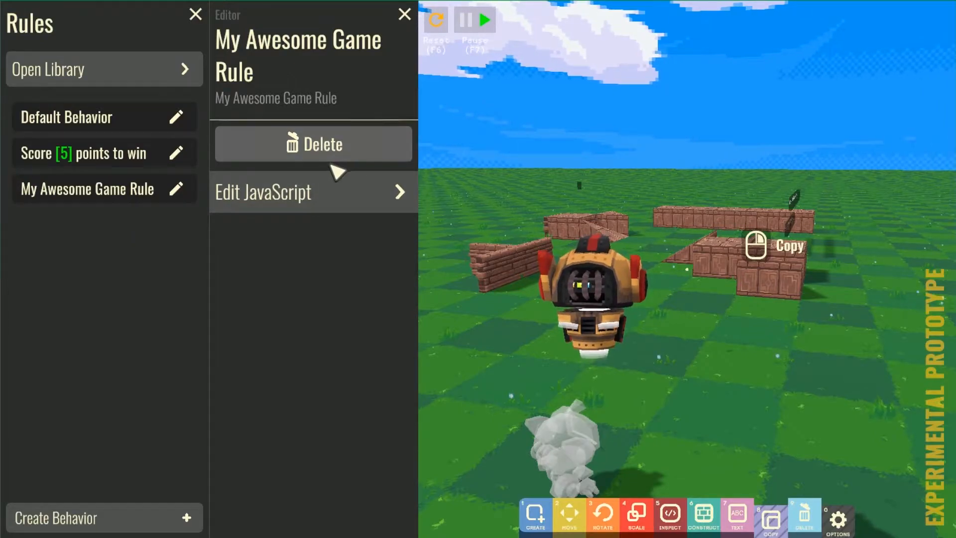
left_click(346, 194)
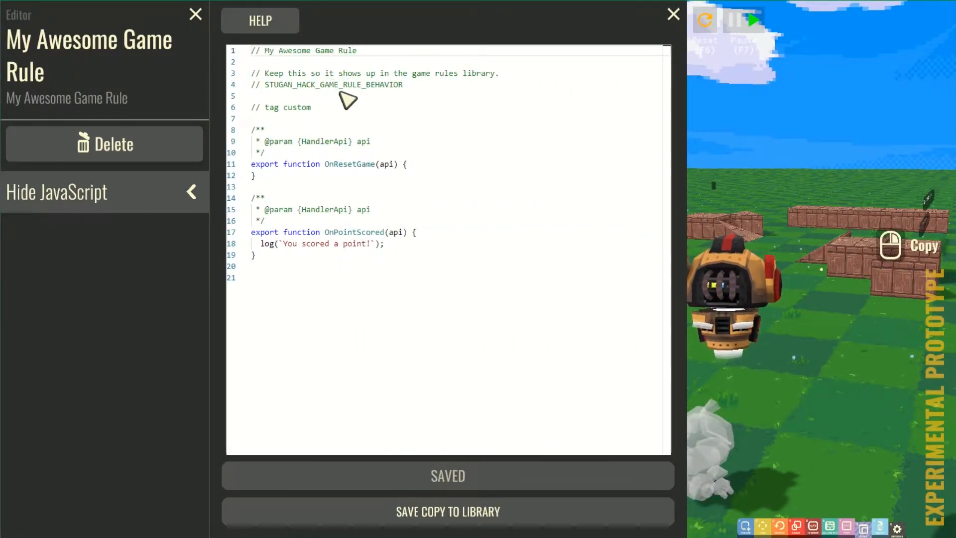
left_click_drag(324, 73, 403, 311)
left_click(410, 319)
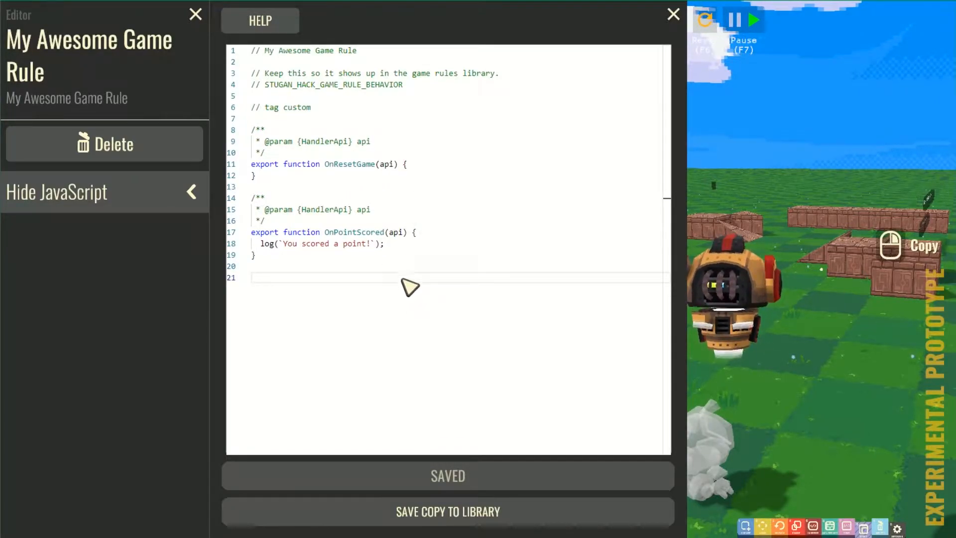
left_click(427, 240)
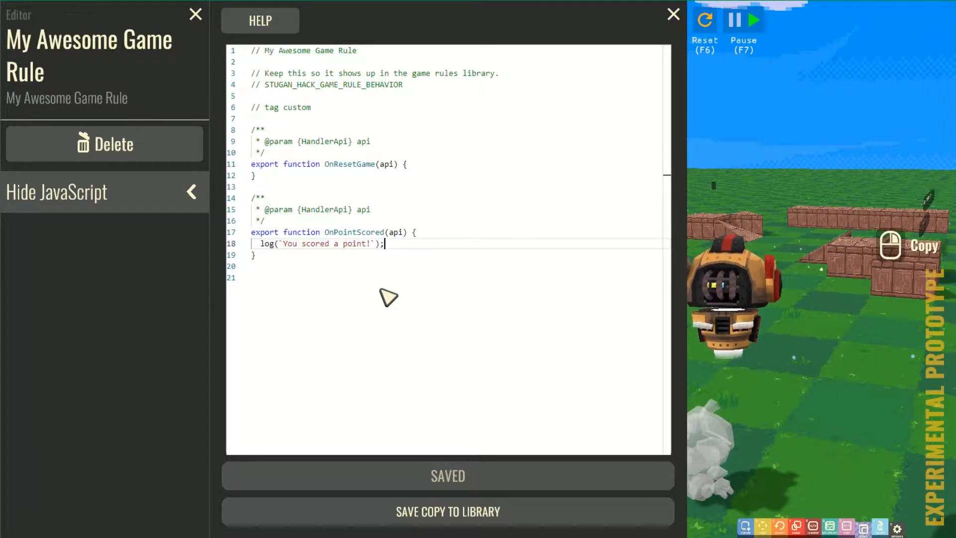
left_click(192, 194)
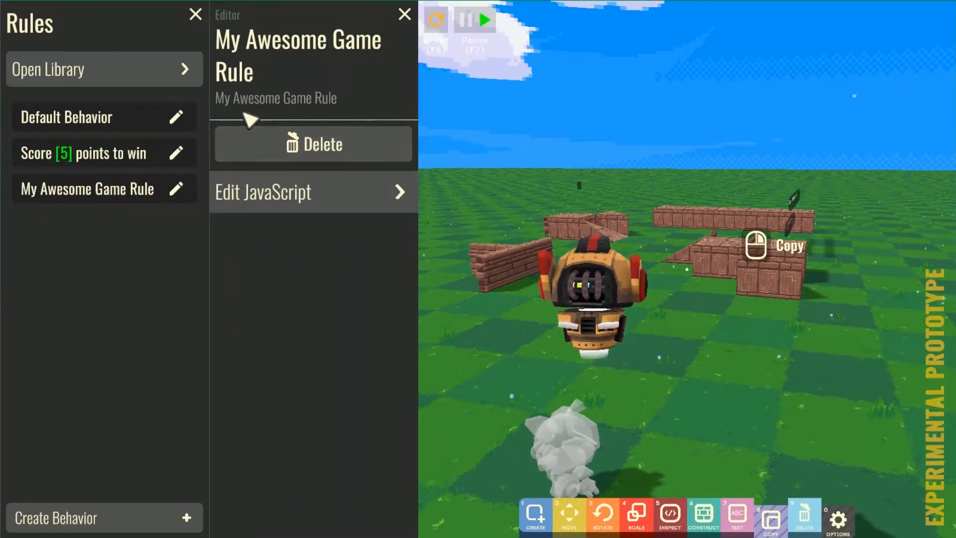
left_click(191, 74)
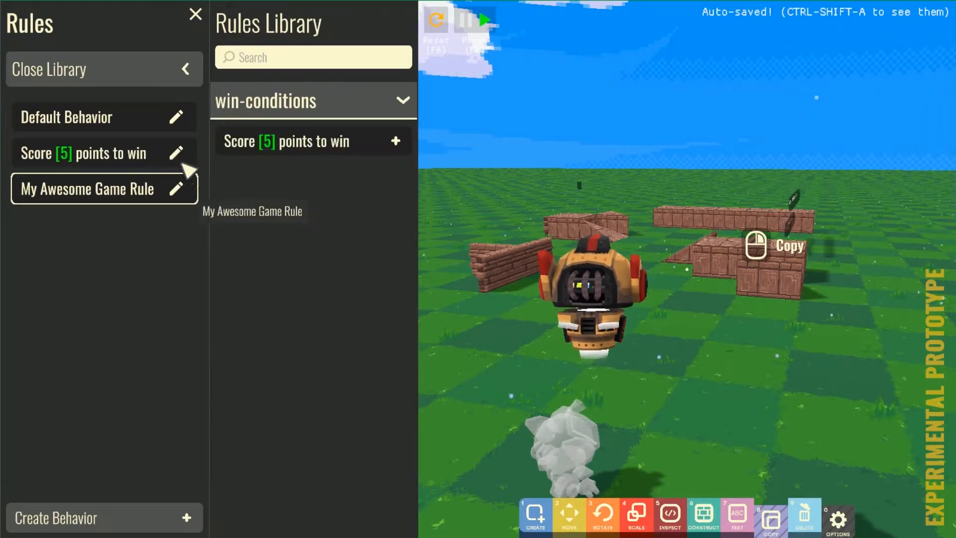
left_click(195, 14)
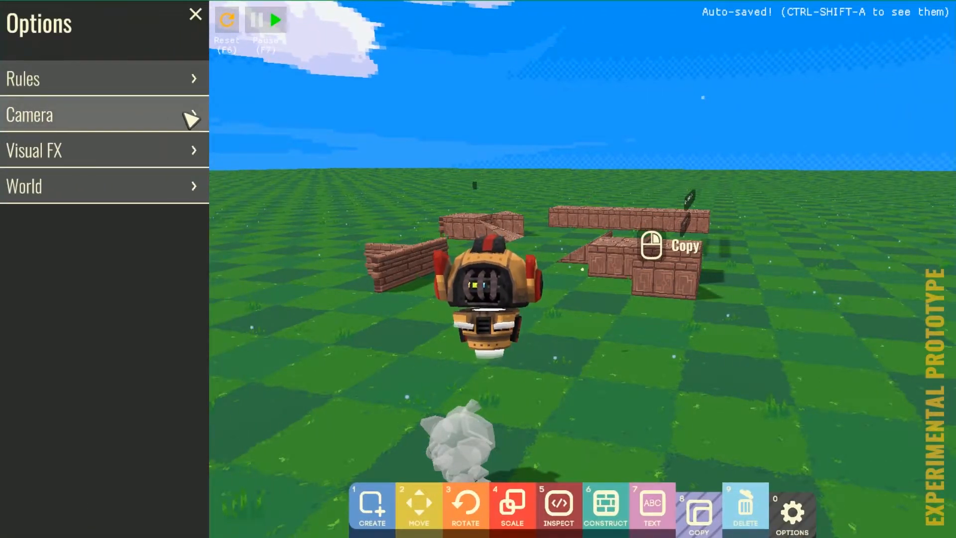
- Try the First Person and Isometric cameras, ending on Third Person with the camera zoom reduced to slightly above half
left_click(194, 119)
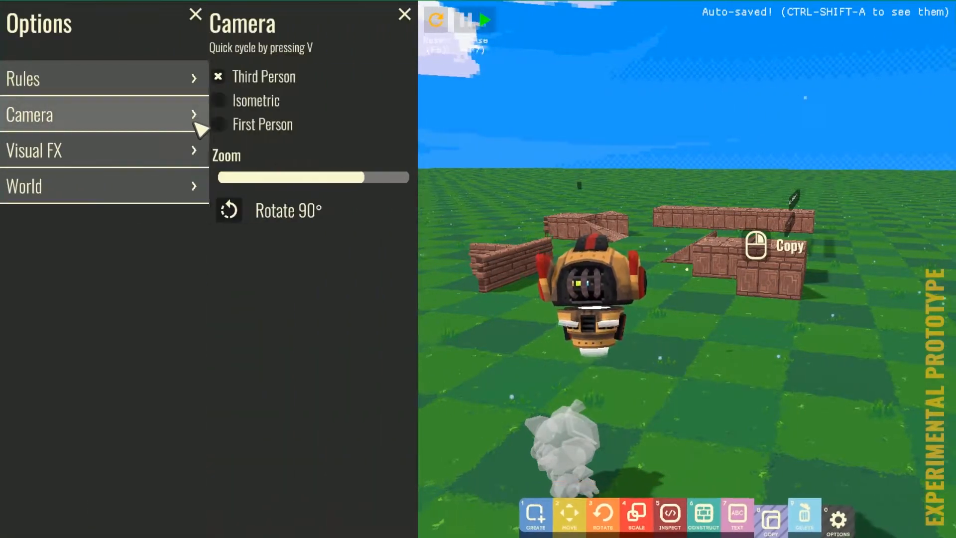
left_click(225, 125)
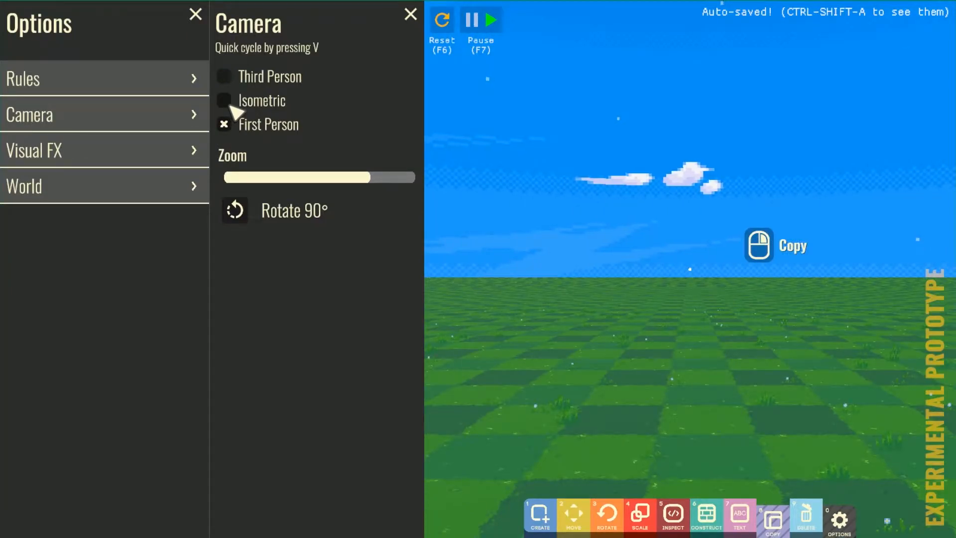
left_click(227, 101)
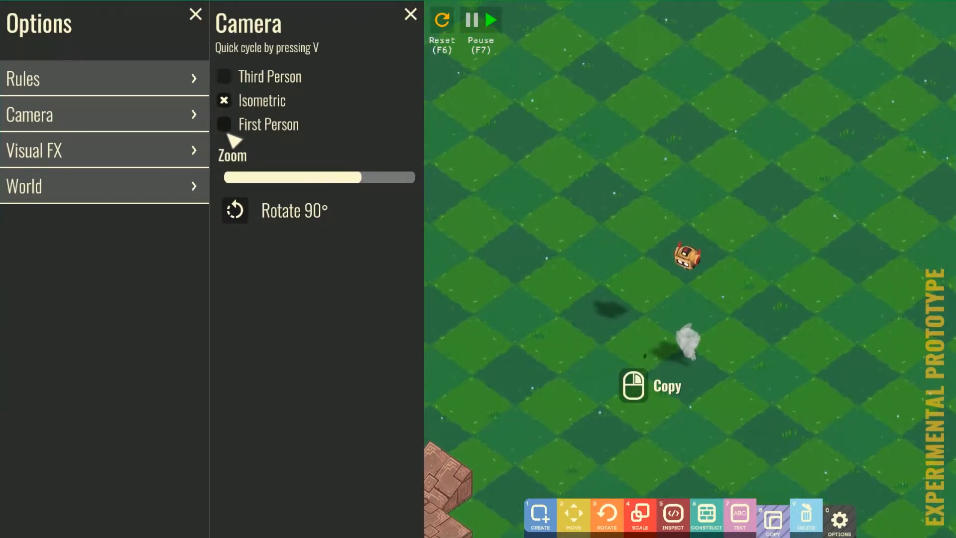
left_click(225, 125)
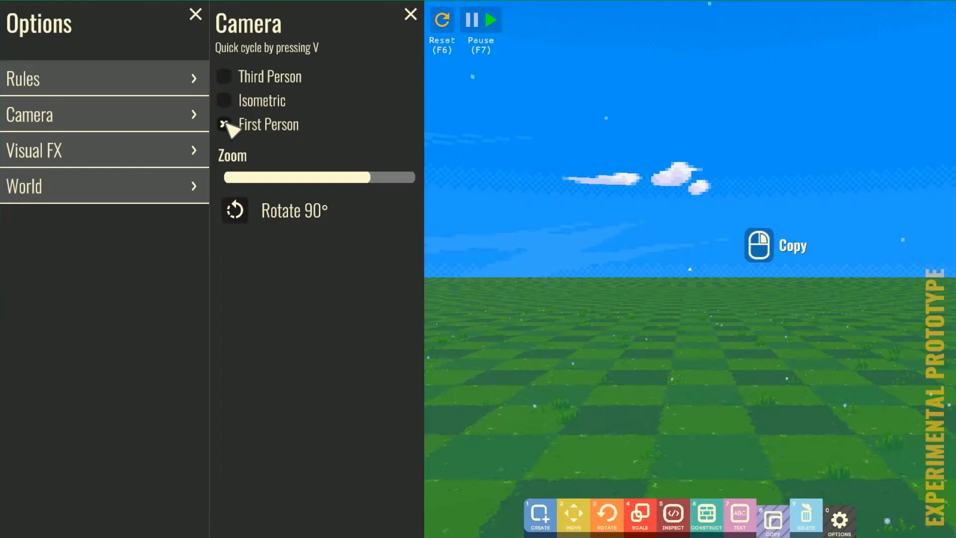
left_click(224, 76)
mouse_move(331, 180)
left_mouse_down()
mouse_move(212, 184)
mouse_move(440, 181)
mouse_move(138, 179)
mouse_move(334, 197)
left_mouse_up()
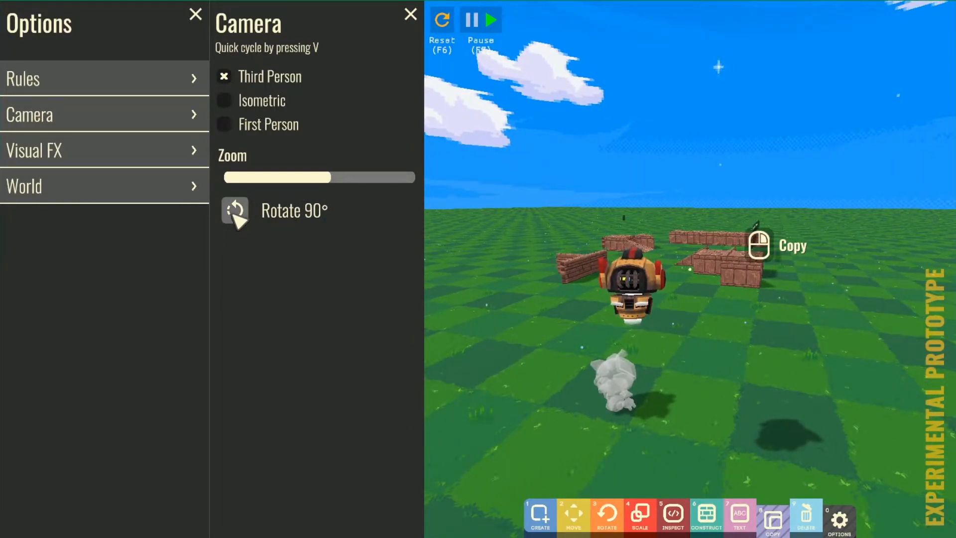
- Try the Pixelate, Film and B&W visual effects one at a time, turning each one off again
left_click(212, 154)
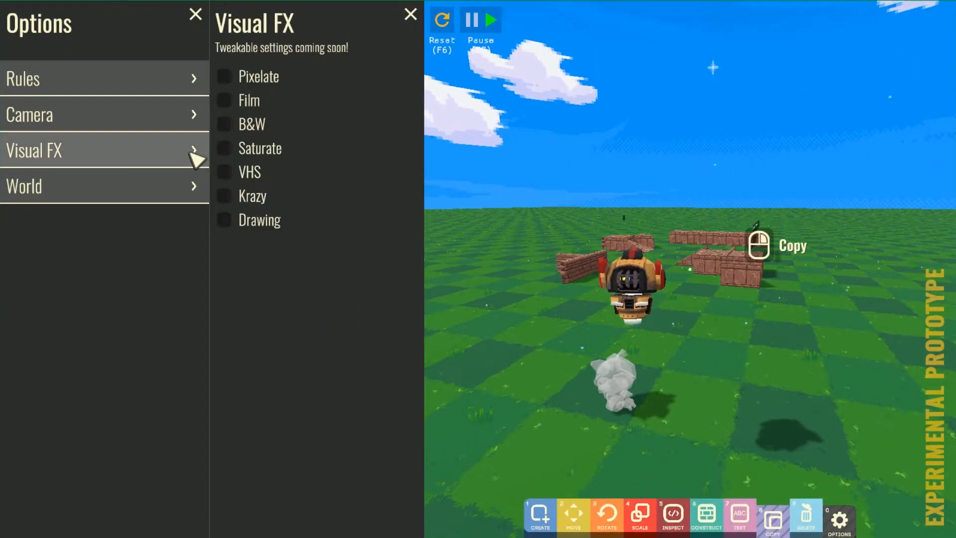
left_click(225, 76)
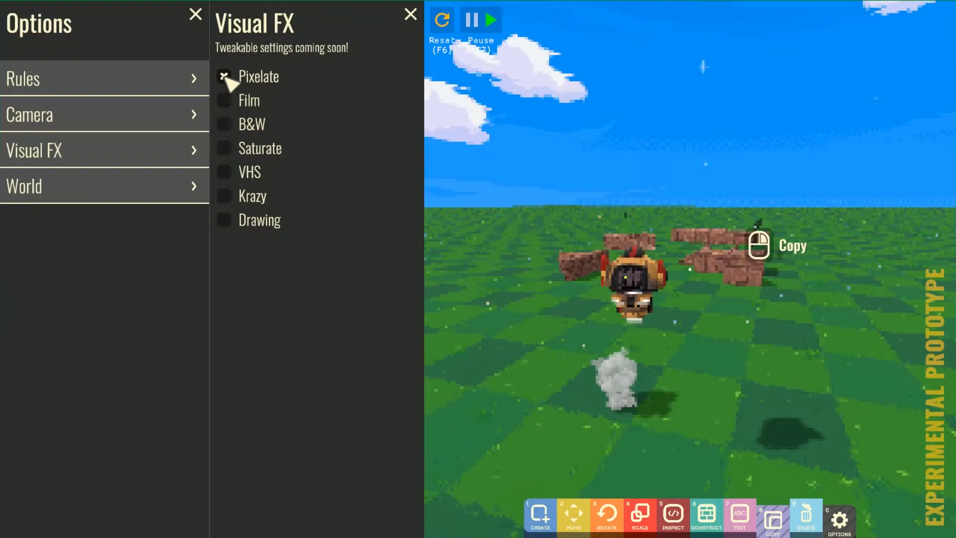
left_click(224, 76)
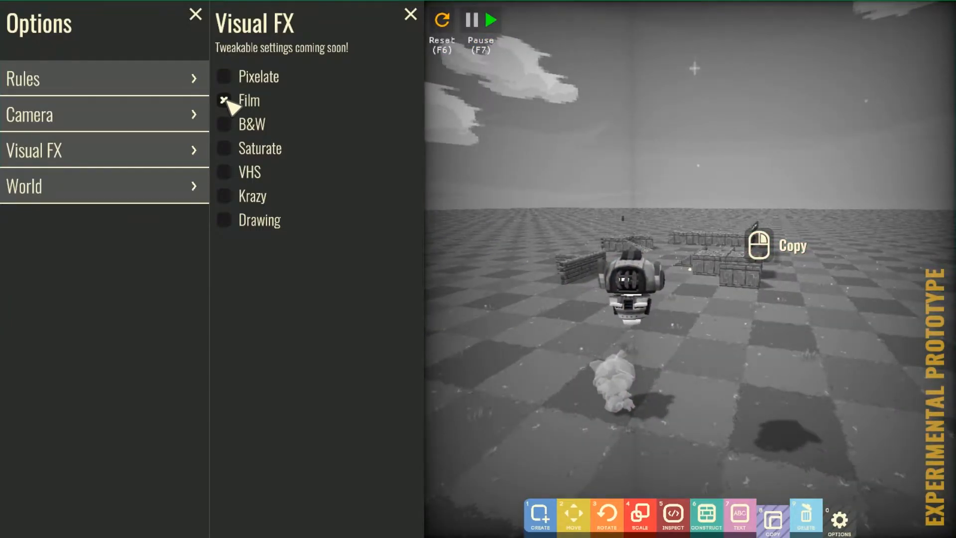
left_click(225, 100)
left_click(226, 126)
left_click(226, 127)
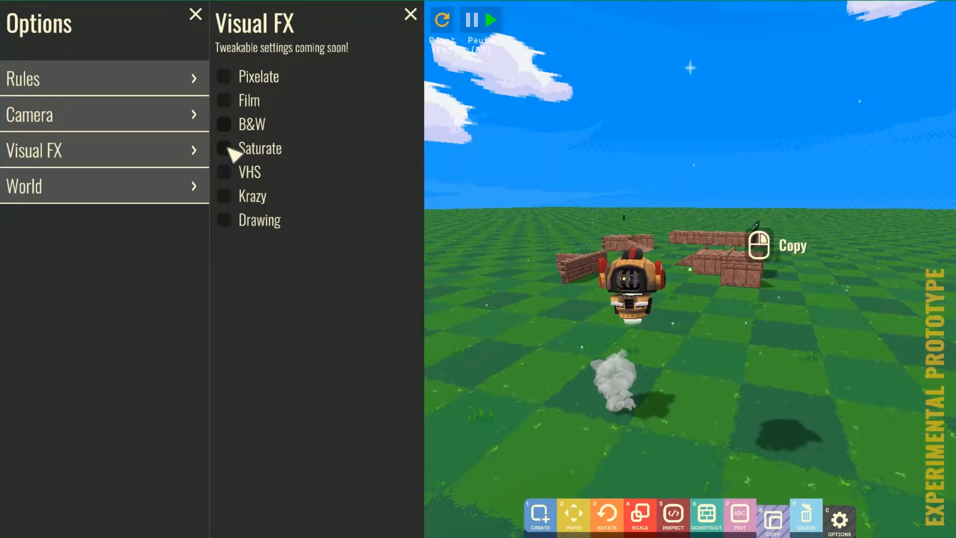
- Switch the Saturate visual effect on and off repeatedly to compare the scene's colours, leaving it on
left_click(228, 149)
left_click(228, 148)
left_click(228, 148)
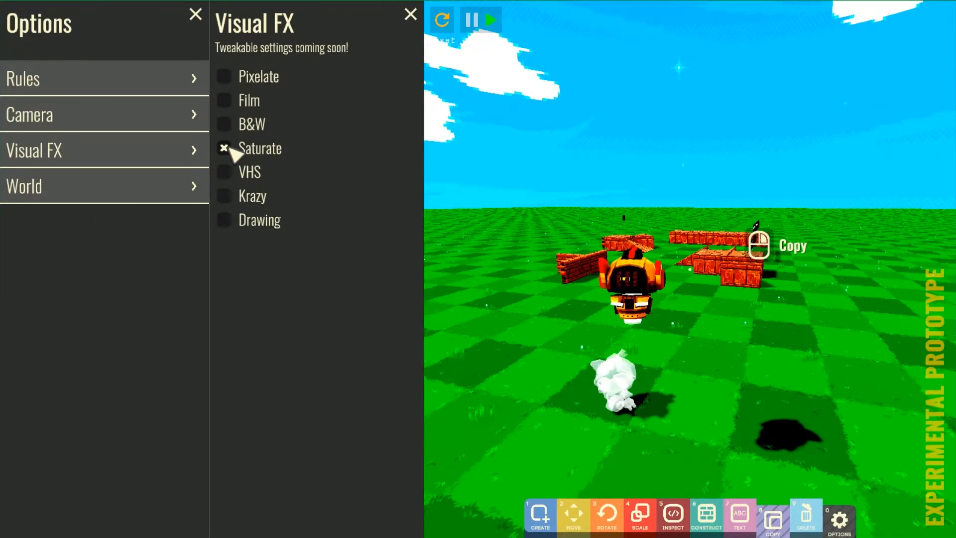
left_click(228, 148)
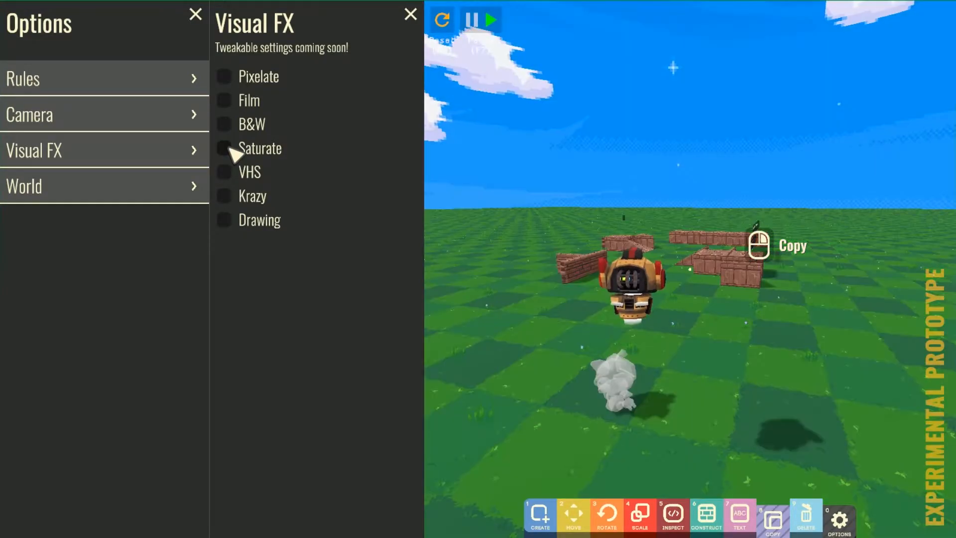
left_click(228, 149)
left_click(228, 148)
left_click(228, 148)
left_click(228, 148)
left_click(228, 148)
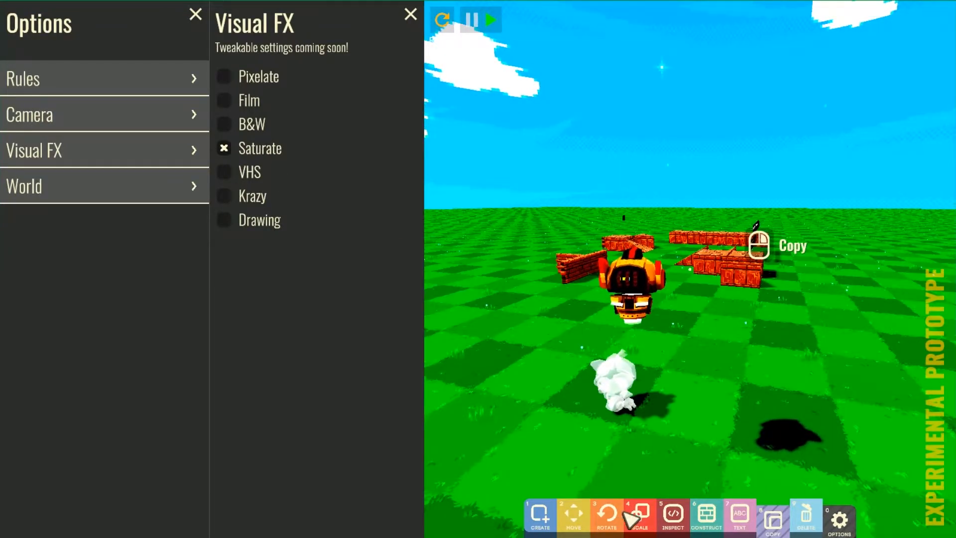
- Try the VHS visual effect on top of Saturate, and turn both effects off
left_click(681, 518)
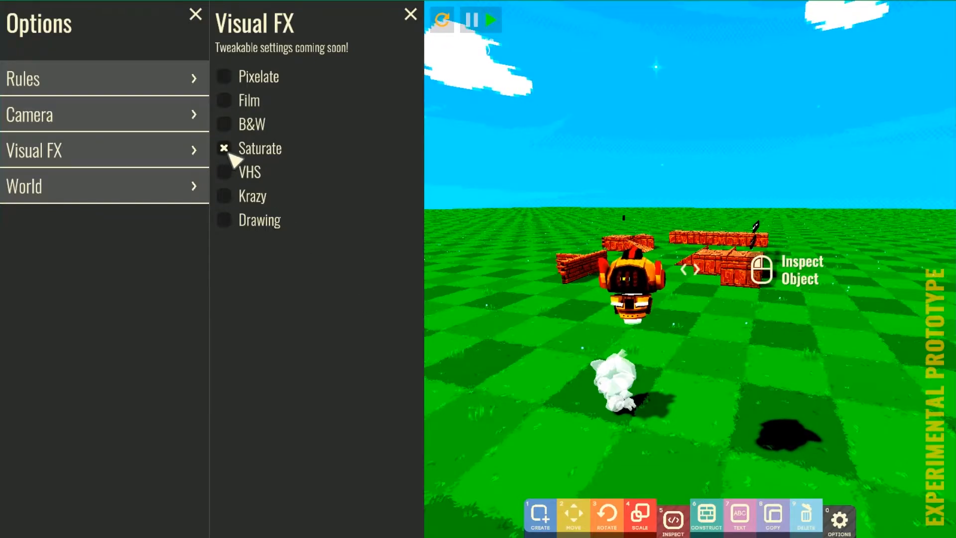
left_click(224, 174)
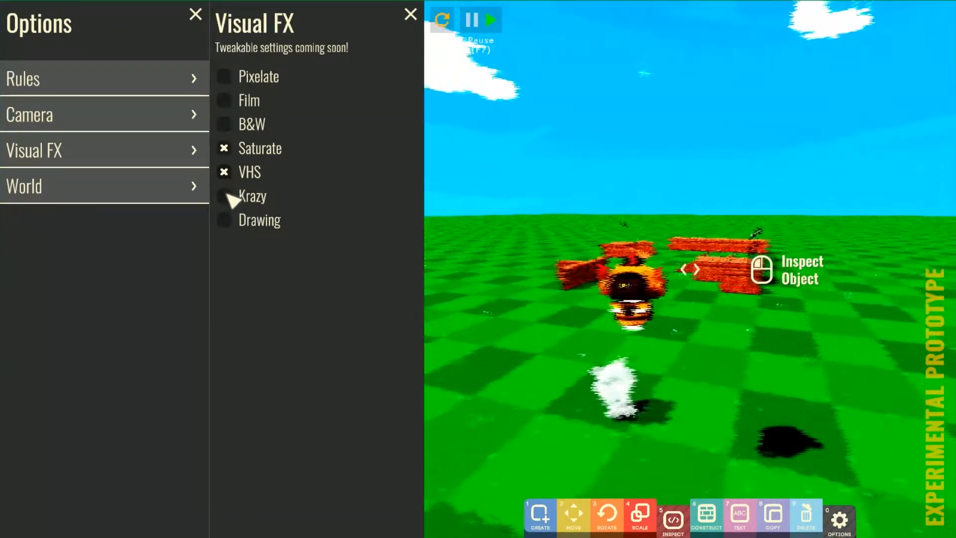
left_click(225, 149)
left_click(223, 173)
- Try the Krazy and Drawing visual effects one at a time, turning each one off again
left_click(225, 196)
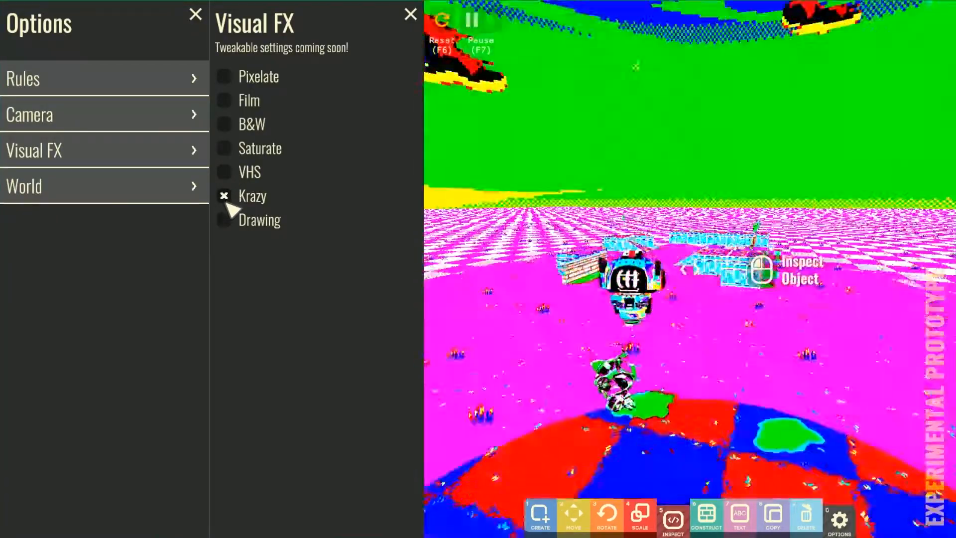
left_click(224, 196)
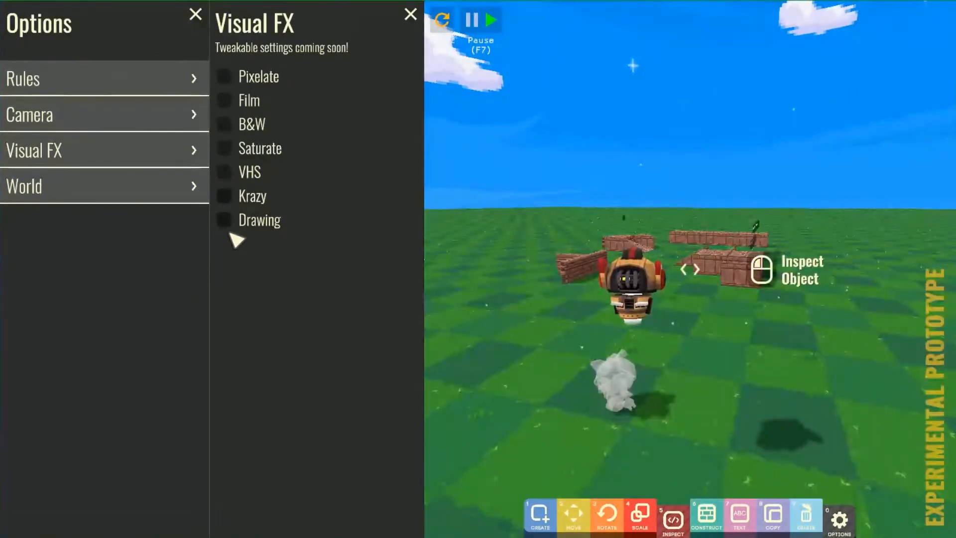
left_click(224, 220)
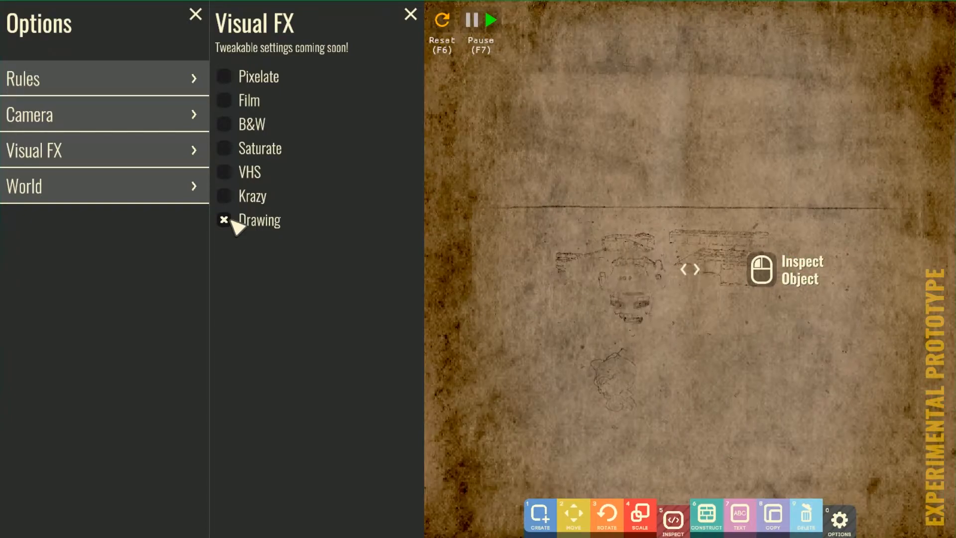
left_click(224, 220)
- Set the world's Map Size to its maximum and leave the options
left_click(198, 188)
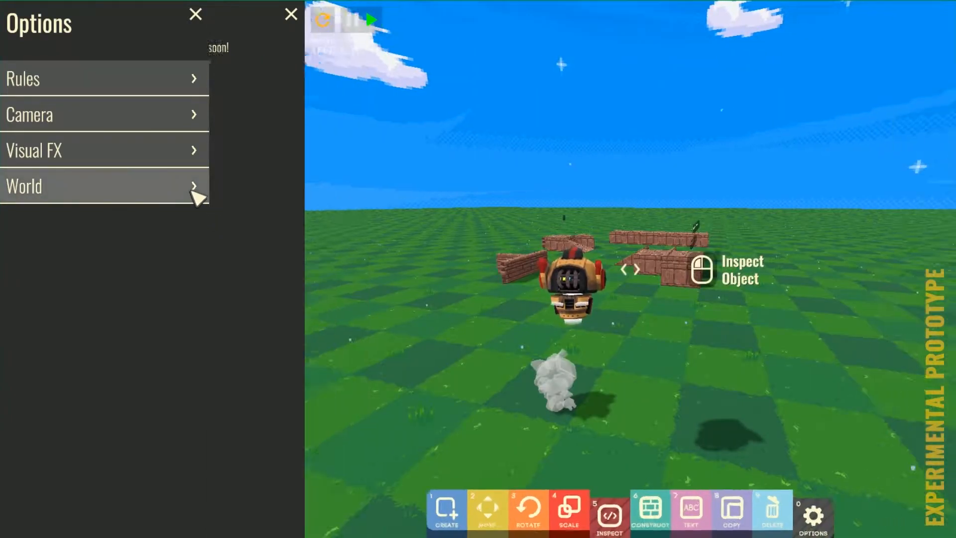
left_click_drag(325, 90, 435, 96)
left_click_drag(542, 101, 564, 97)
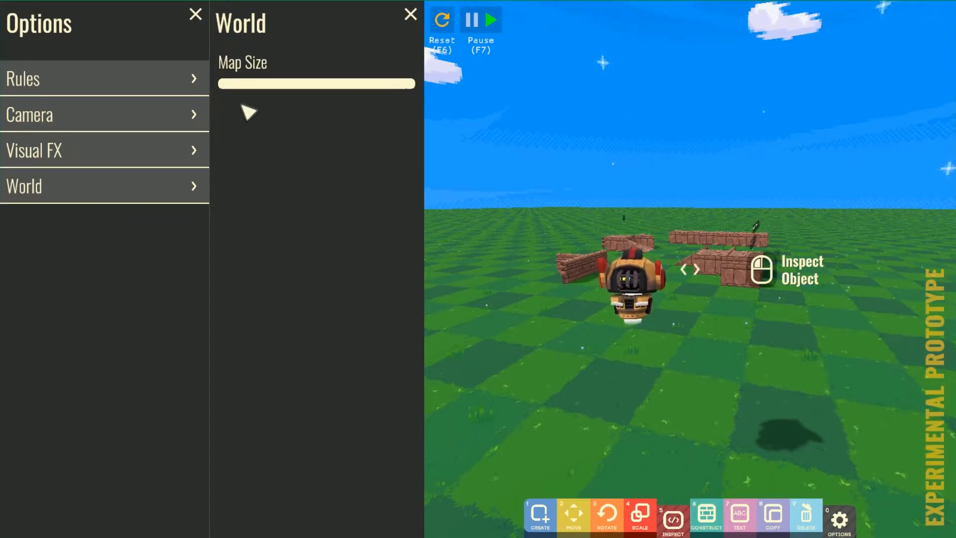
left_click(196, 14)
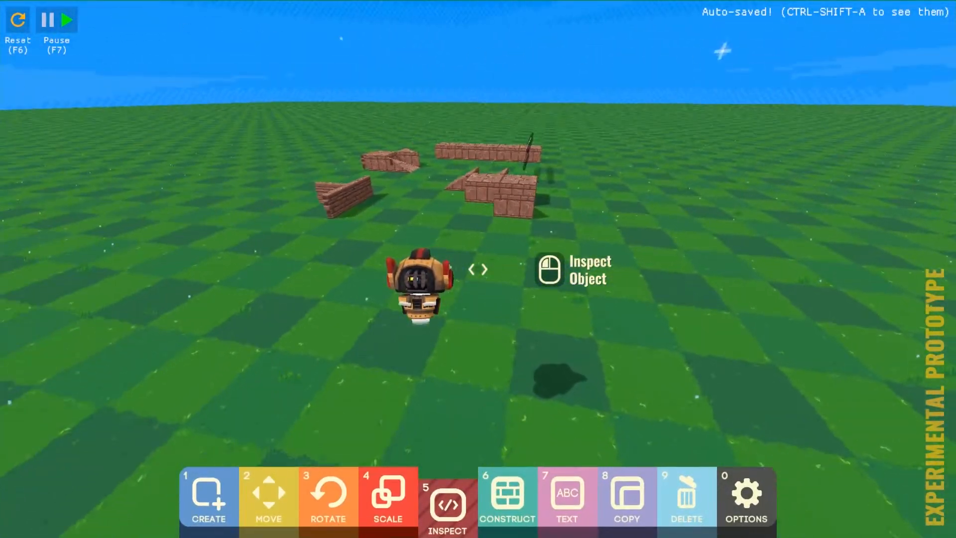
- Fly toward the constructed walls, play-test the scene briefly and return to edit mode
key("w")
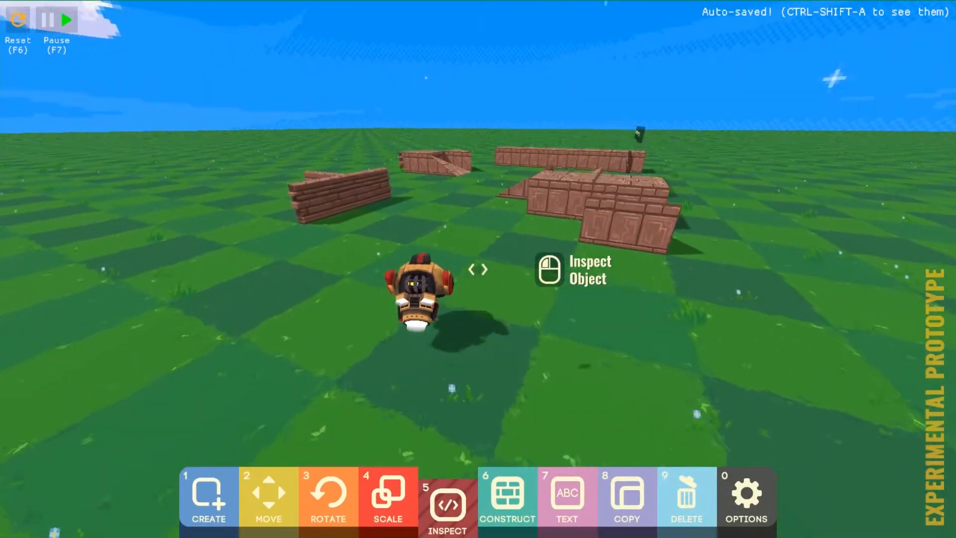
key("Tab")
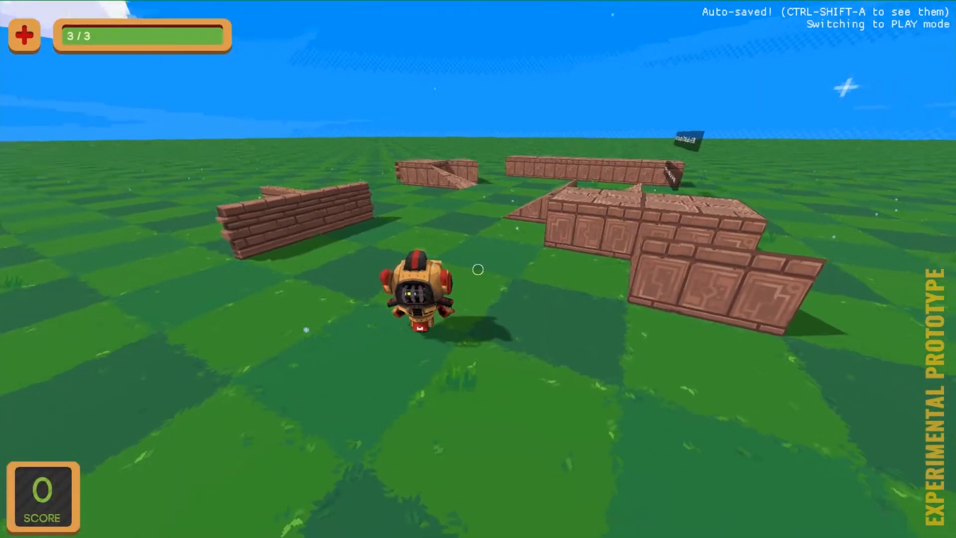
key("Tab")
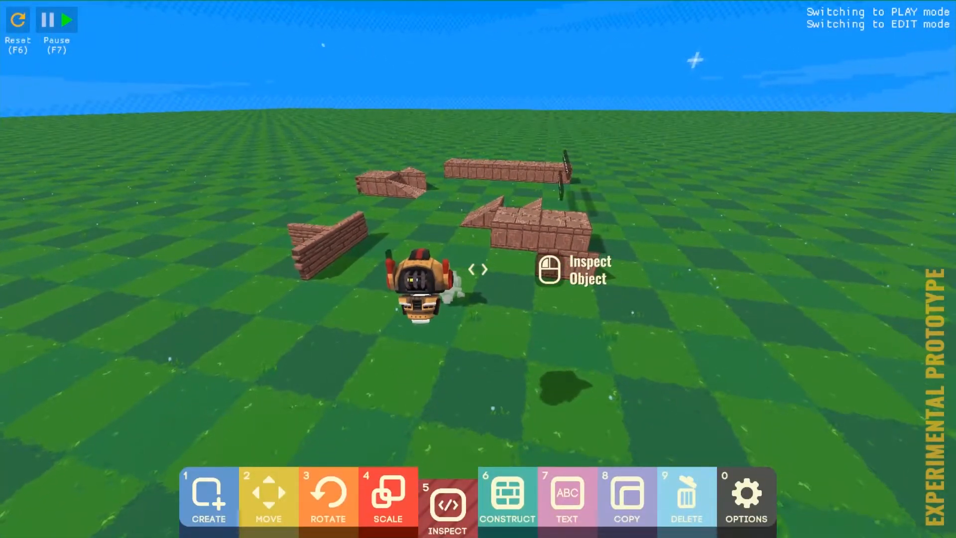
key("Escape")
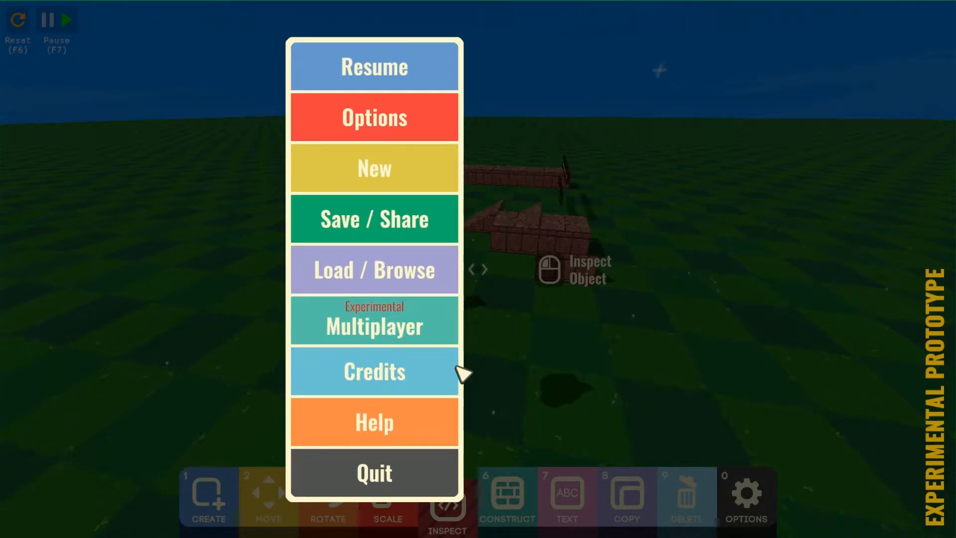
key("Escape")
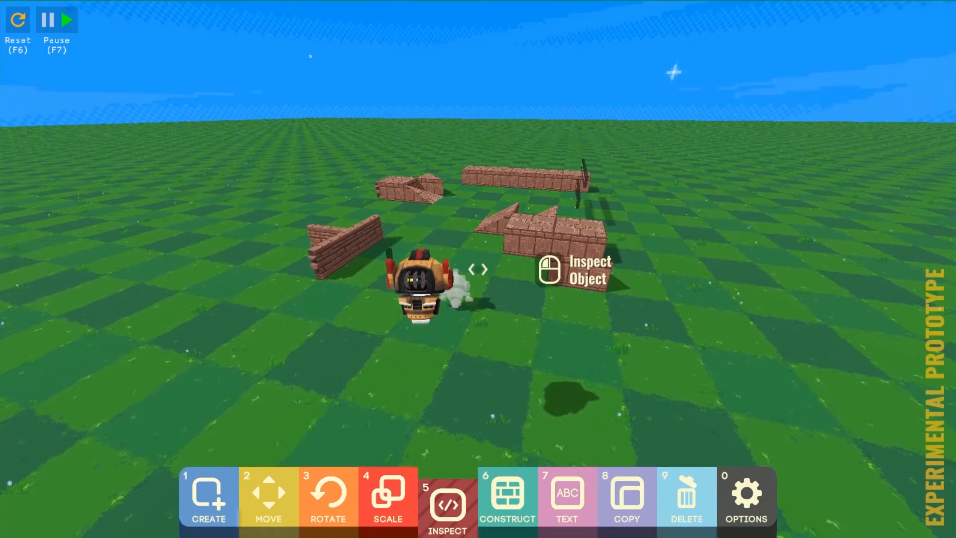
- Browse the creation library and place round blue arrow pads on the grass and on the nearby brick wall
key("1")
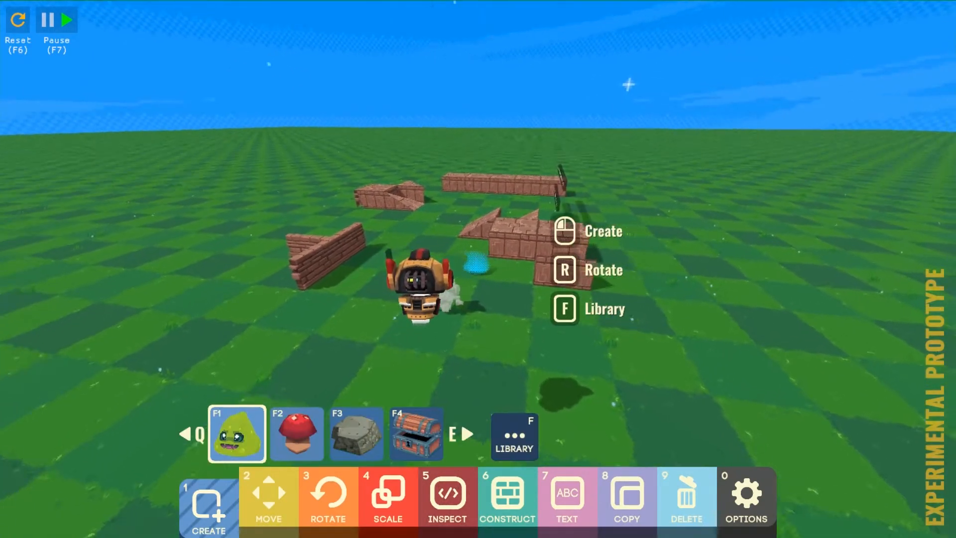
key("f")
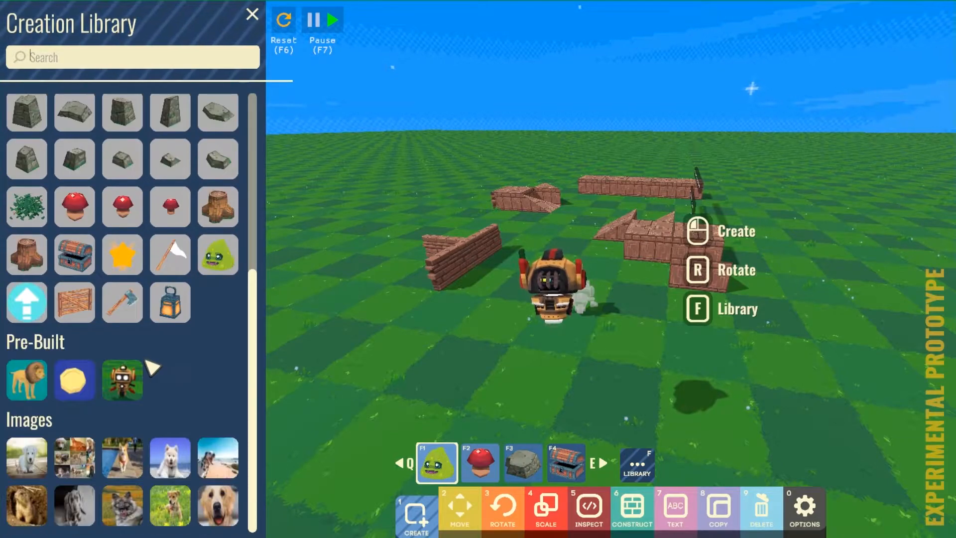
scroll(153, 367, "up", 6)
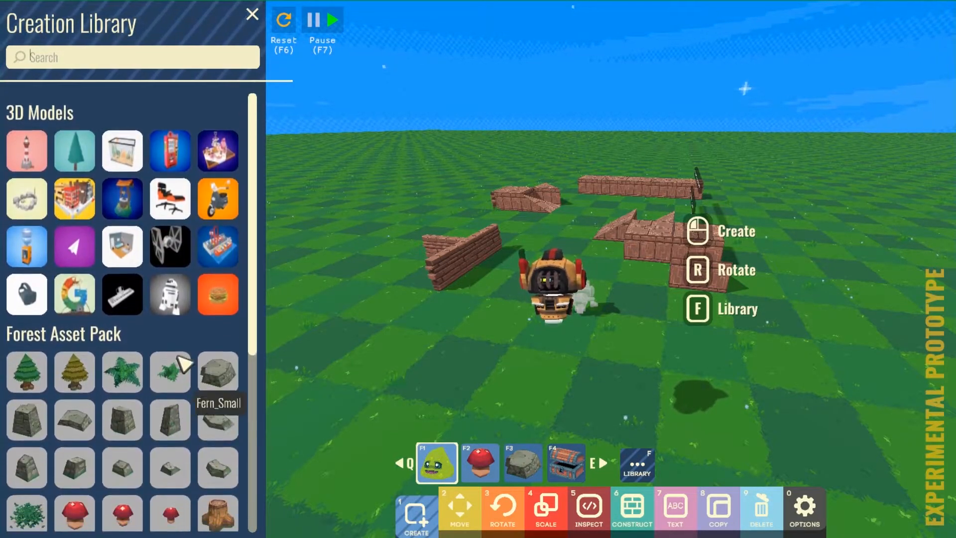
left_click_drag(258, 312, 247, 257)
left_click_drag(253, 289, 246, 523)
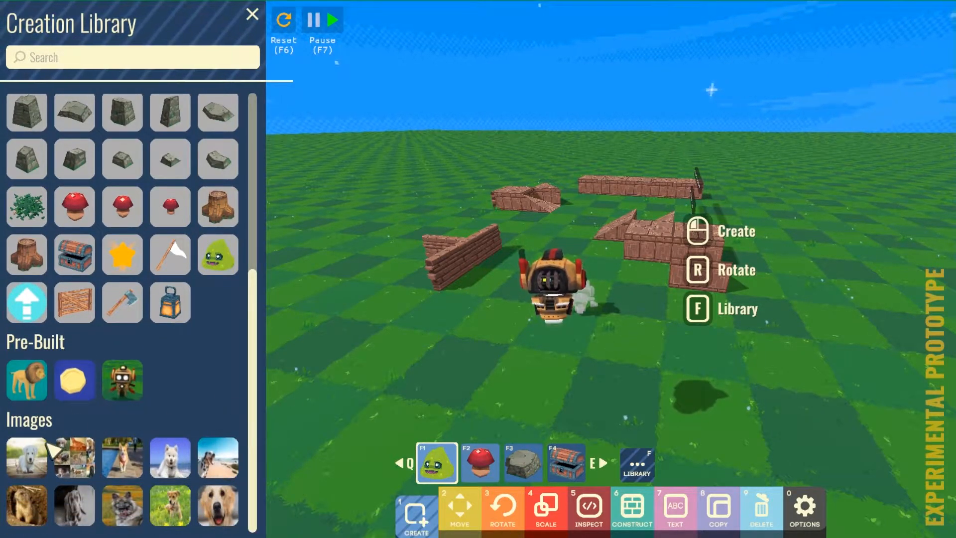
left_click(35, 299)
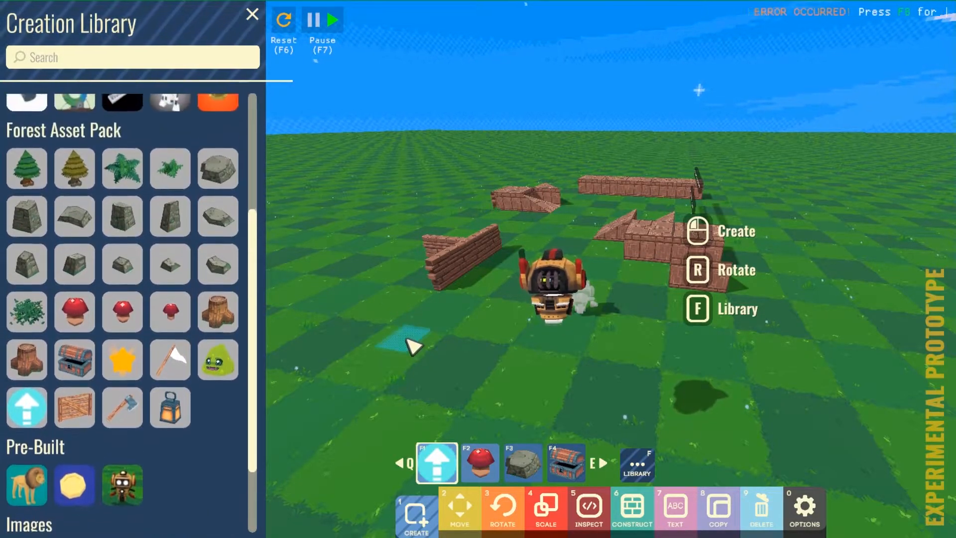
left_click(414, 386)
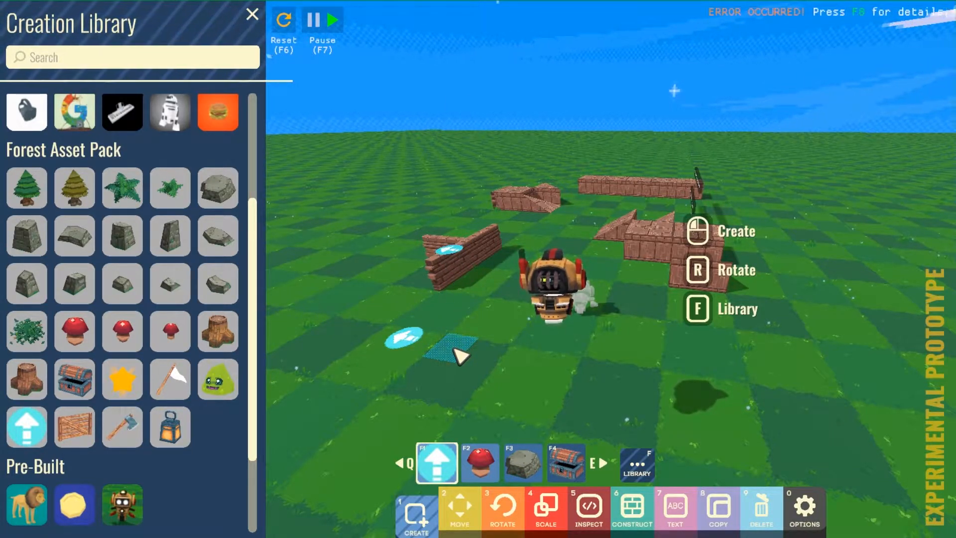
key("f")
- Play-test the arrow pads by walking the robot around them and the walls, and return to edit mode
key("Tab")
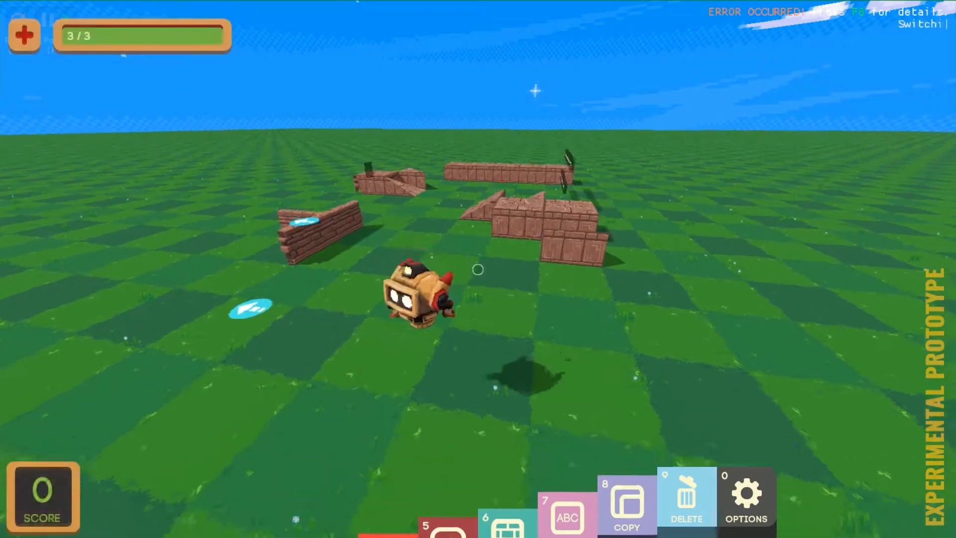
key("w")
key("w")
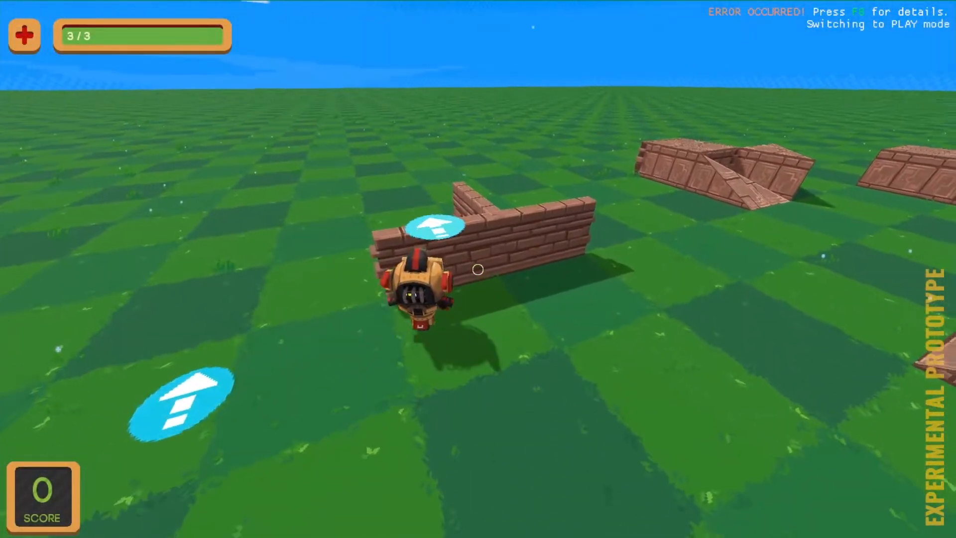
key("s")
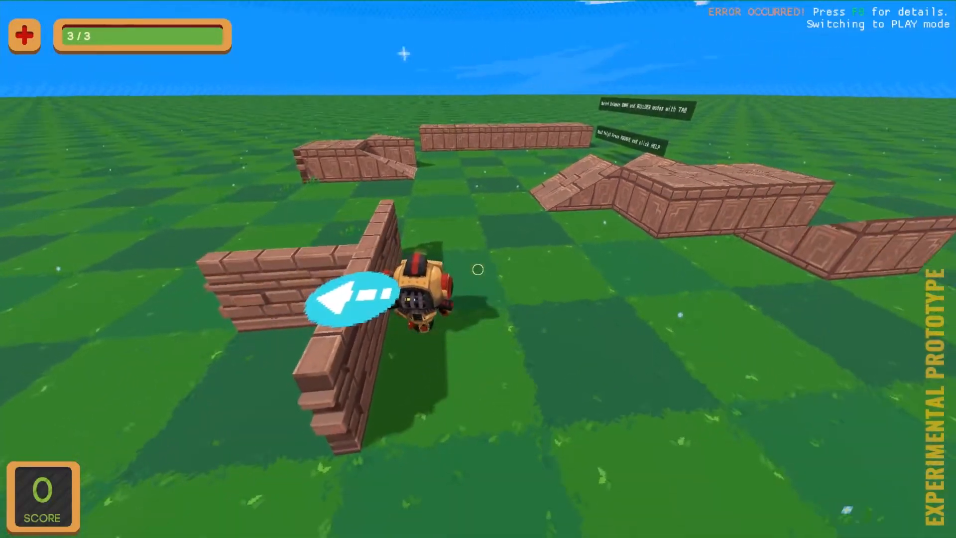
key("d")
key("s")
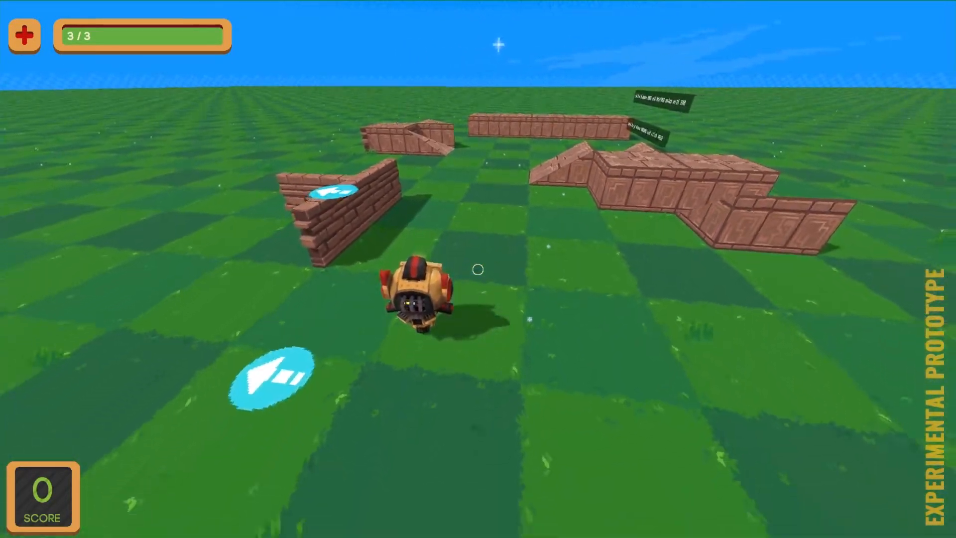
key("w")
key("s")
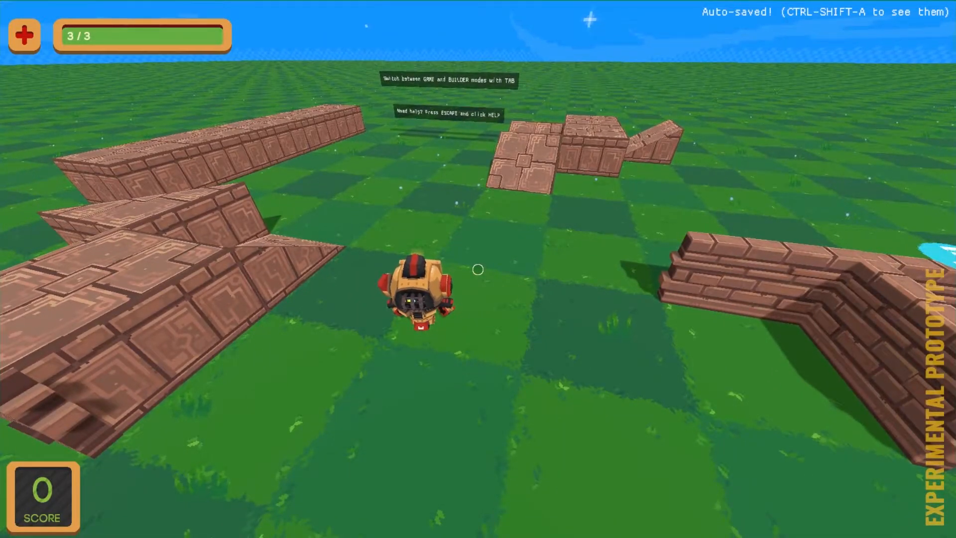
key("Tab")
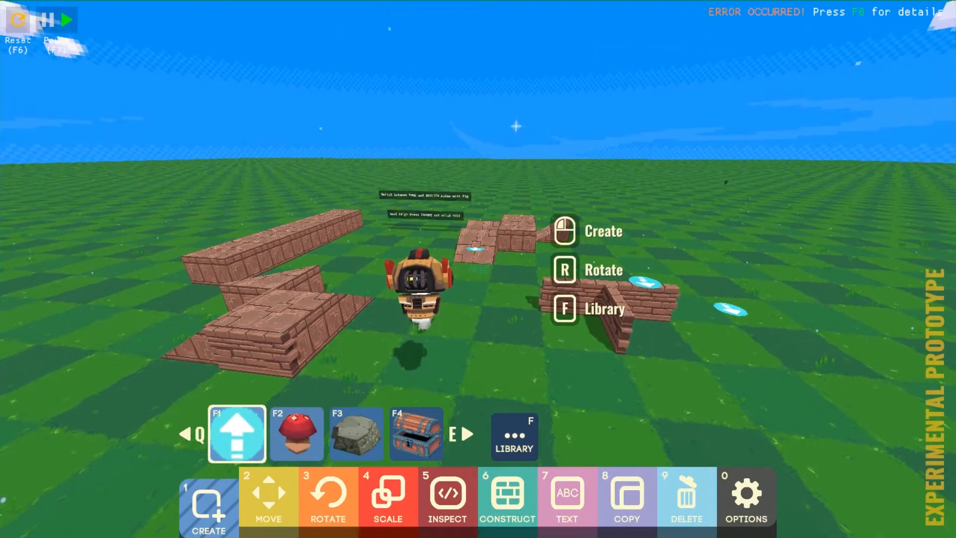
- Place a Star from the creation library on the grass between the constructed walls
scroll(478, 269, "down", 5)
scroll(478, 269, "down", 3)
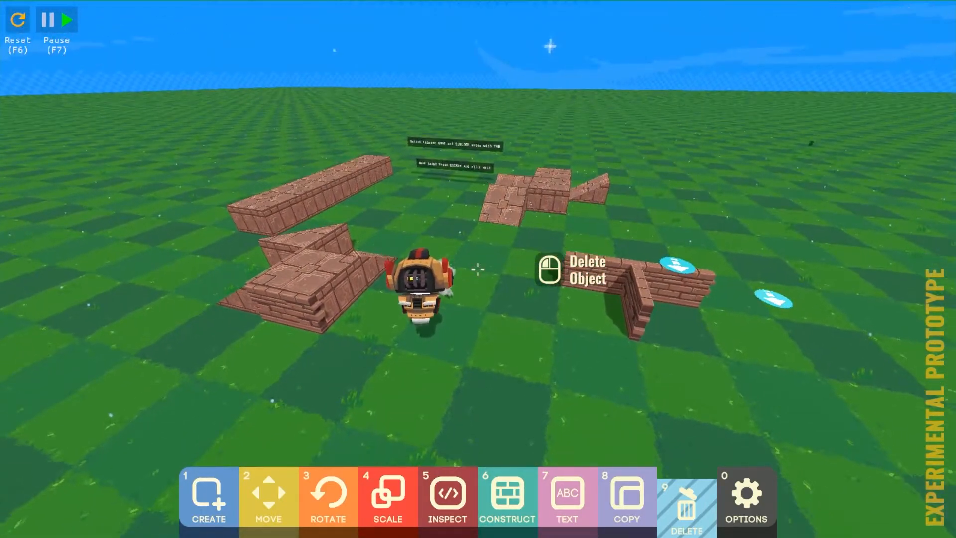
key("1")
key("f")
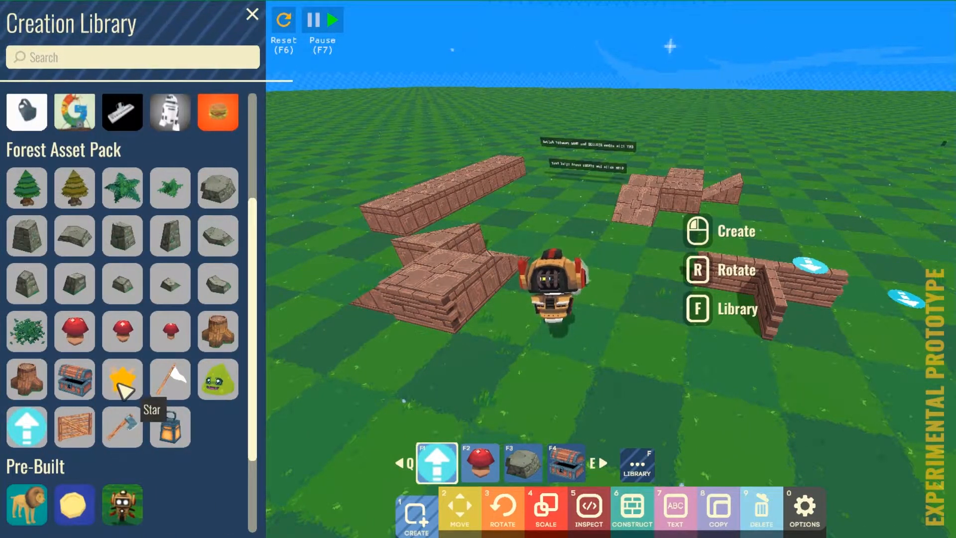
scroll(124, 349, "down", 3)
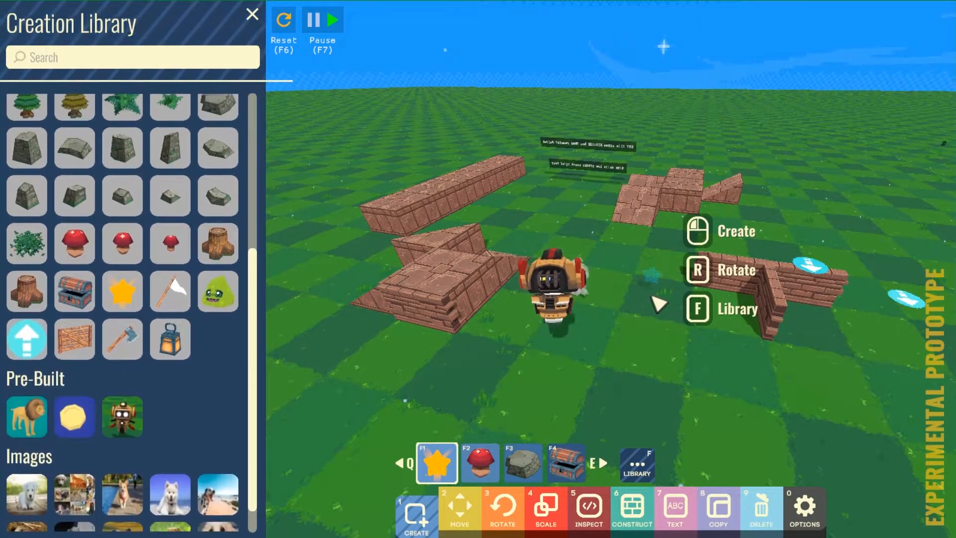
left_click(659, 308)
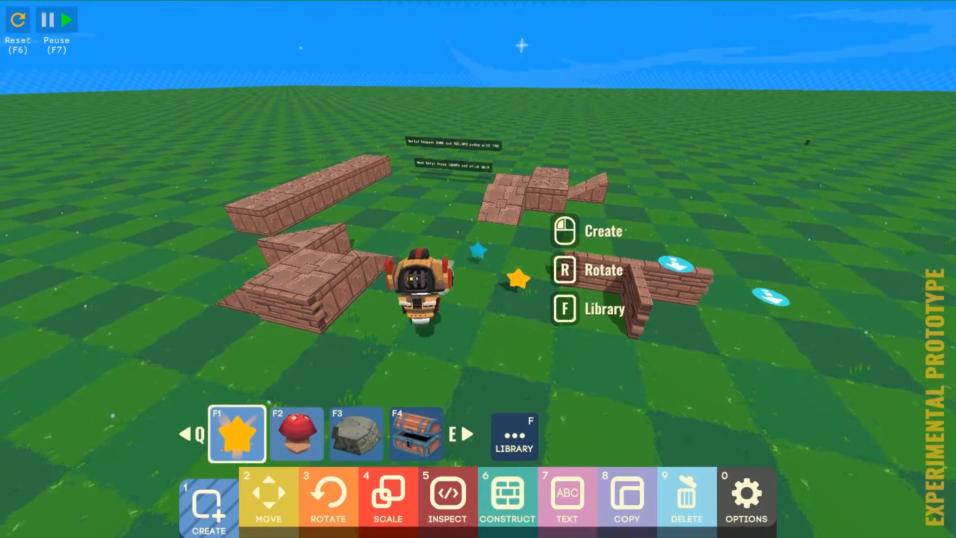
- Play-test the star by walking the robot into and around it, and return to edit mode
key("Tab")
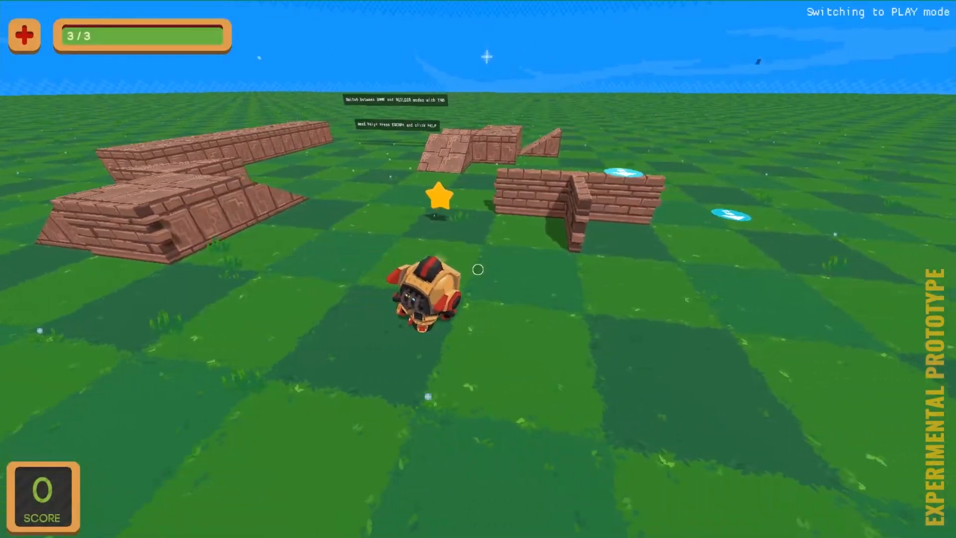
key("w")
key("d")
key("a")
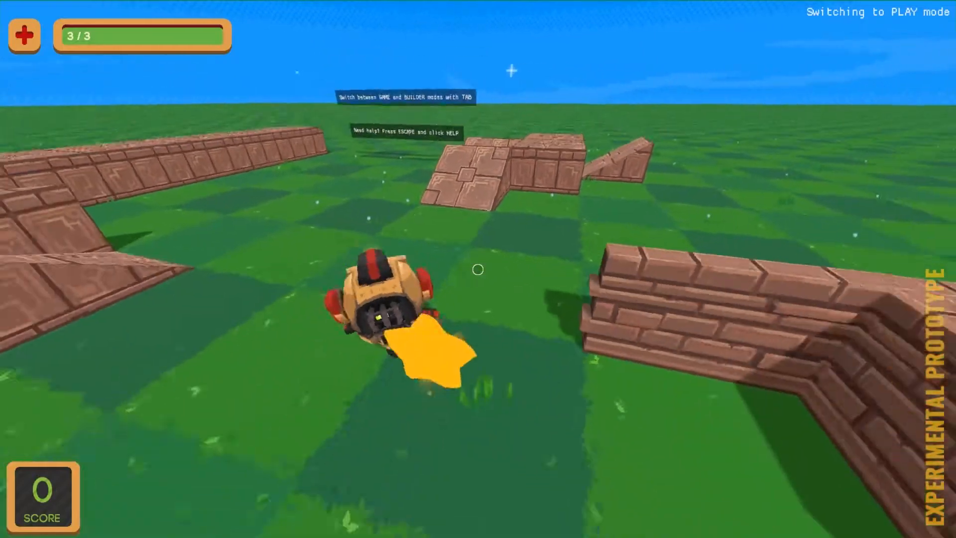
key("s")
key("d")
key("a")
key("d")
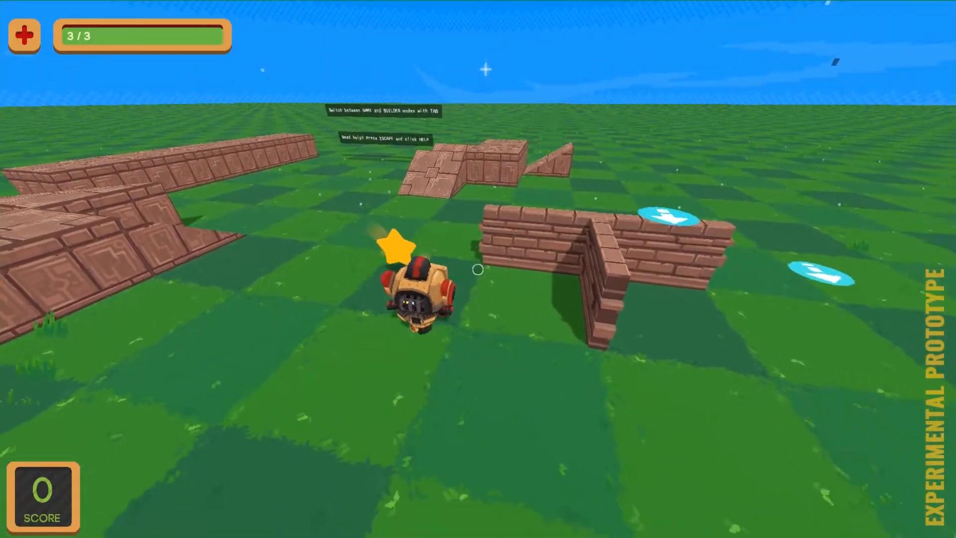
key("s")
key("d")
key("w")
key("s")
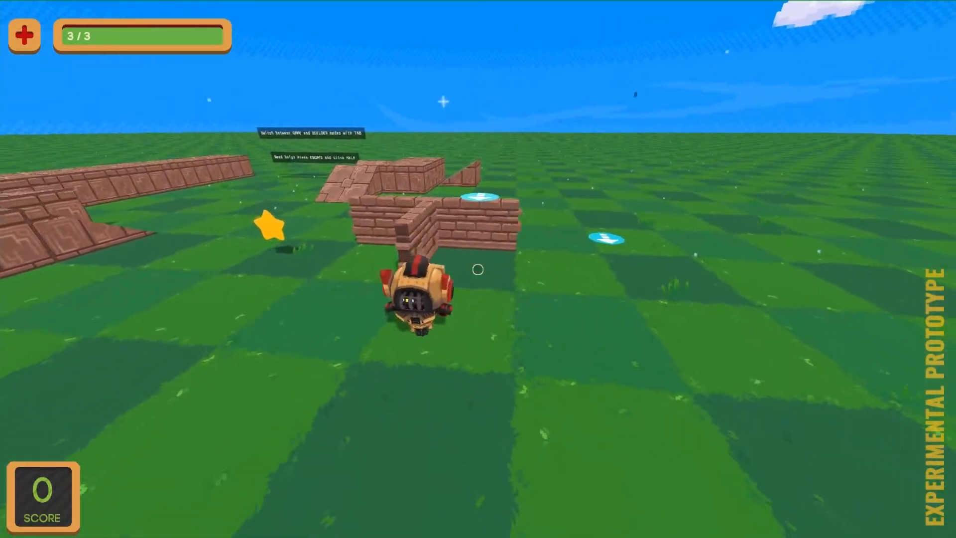
key("Tab")
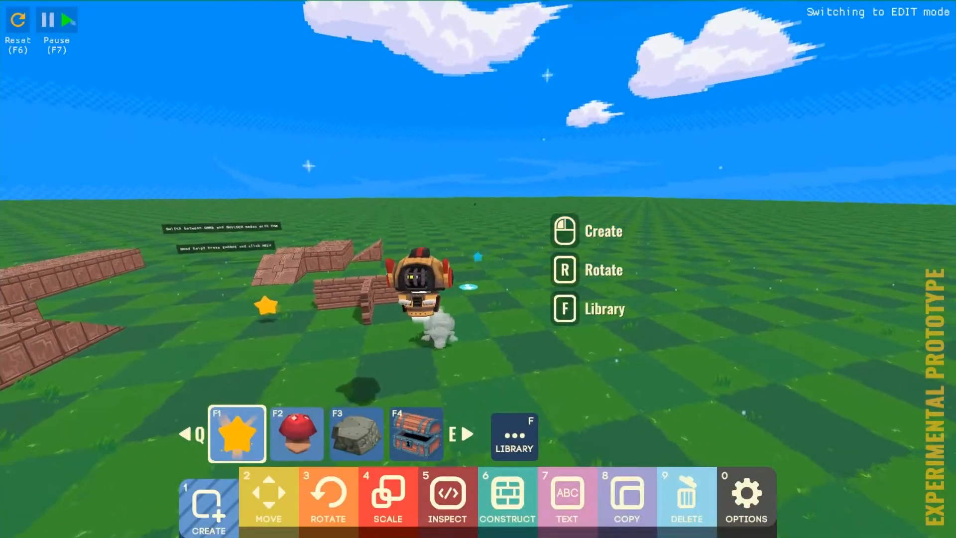
key("2")
key("9")
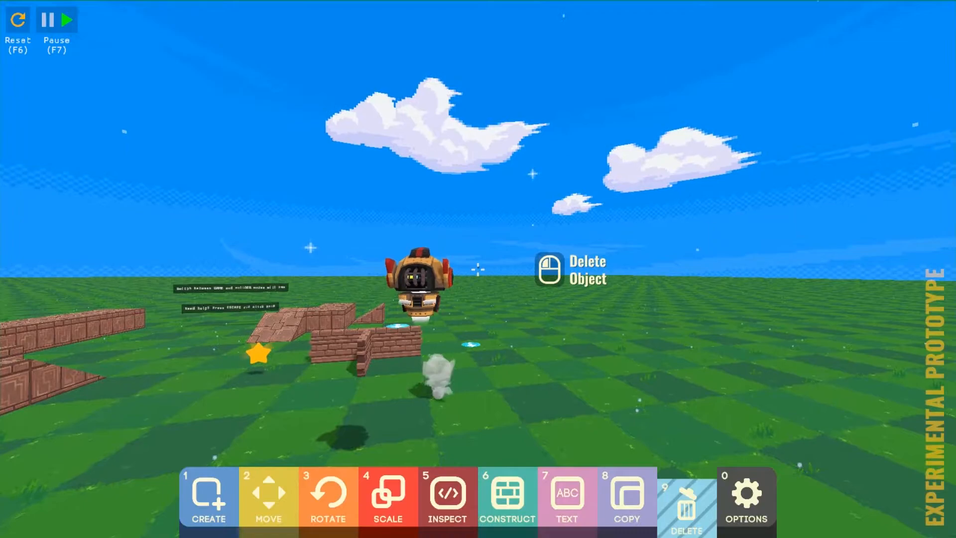
key("w")
key("s")
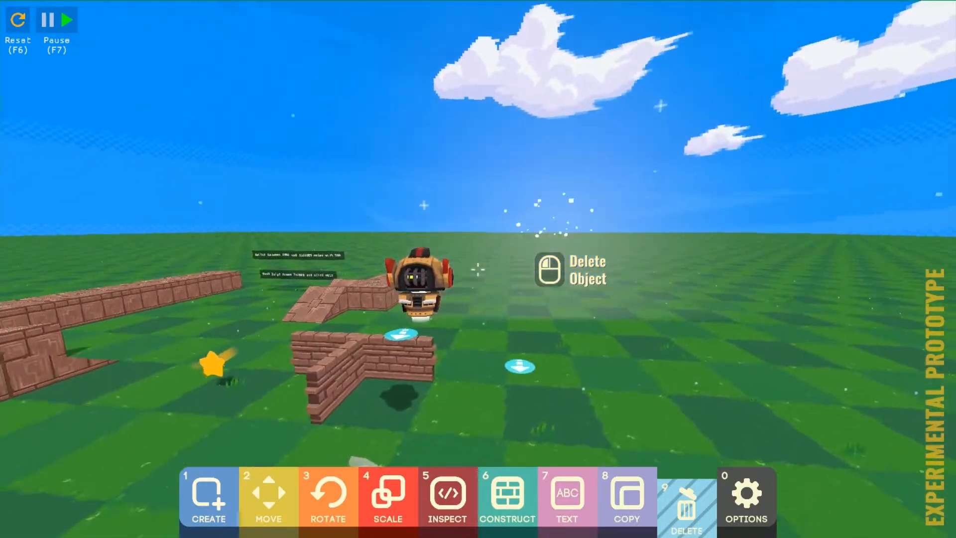
- Place a Pre-Built robot character from the creation library on the open grass beside the walls
key("1")
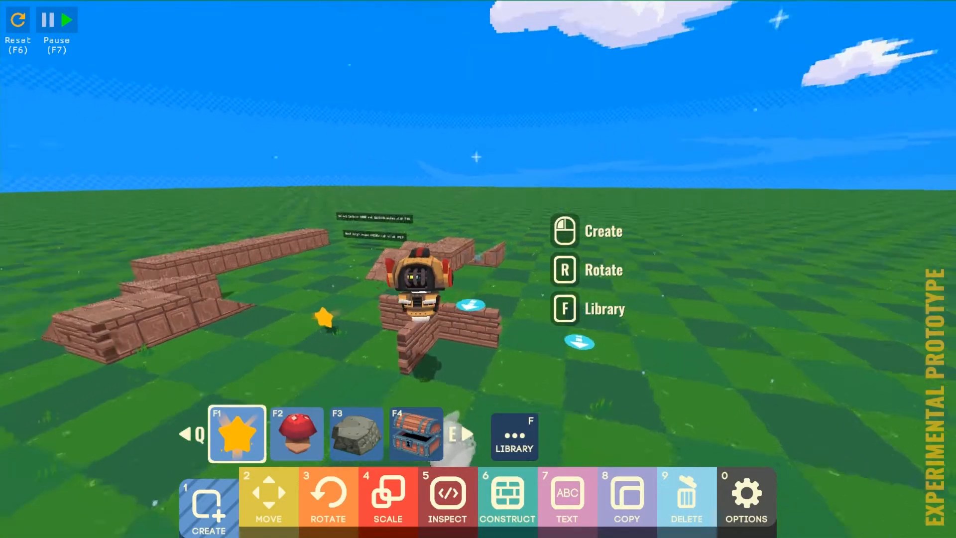
key("f")
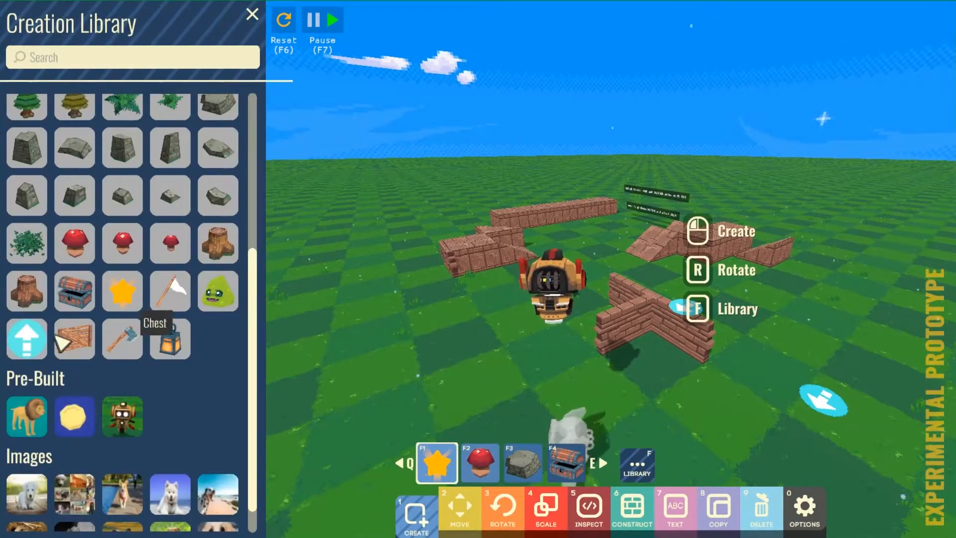
left_click(122, 417)
scroll(122, 417, "down", 1)
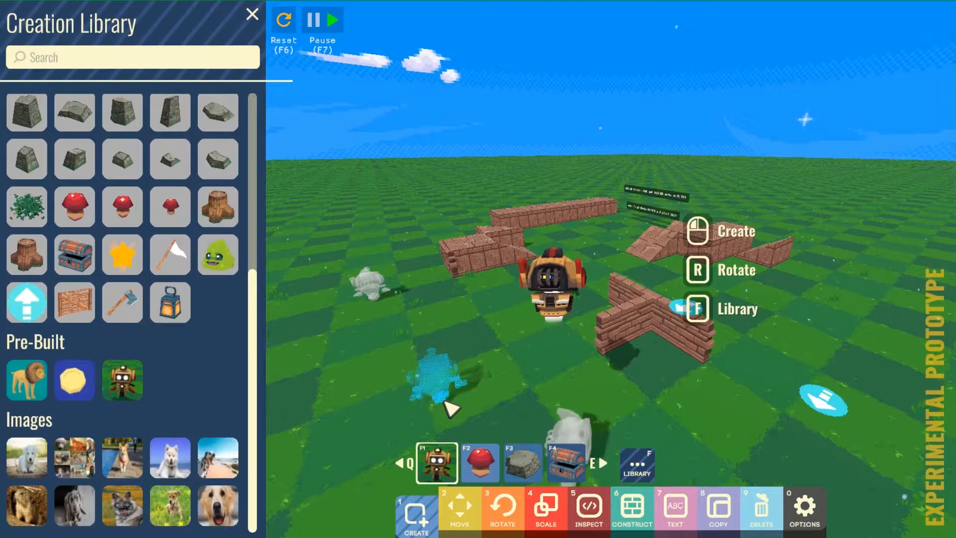
- Play-test the placed robot character by walking up to it and around it, and return to edit mode
key("Tab")
key("w")
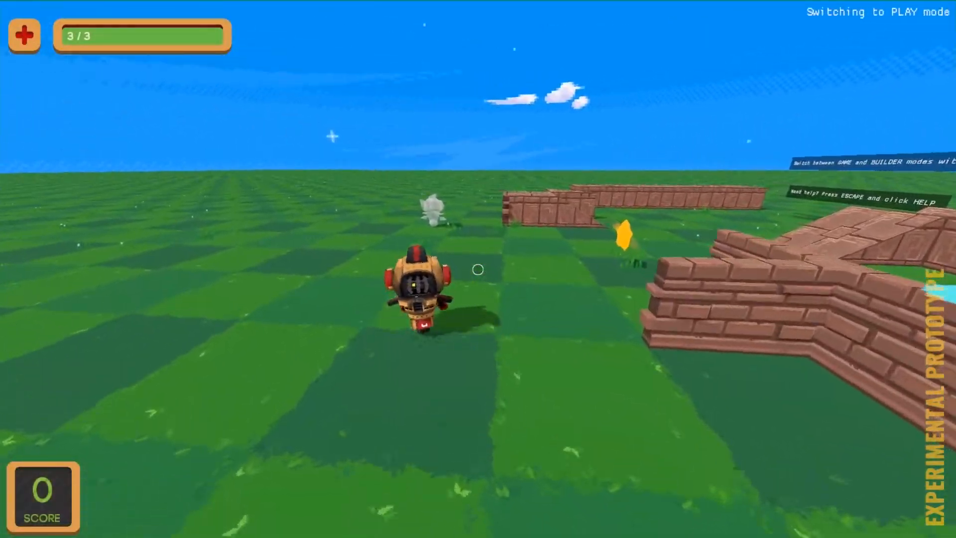
key("w")
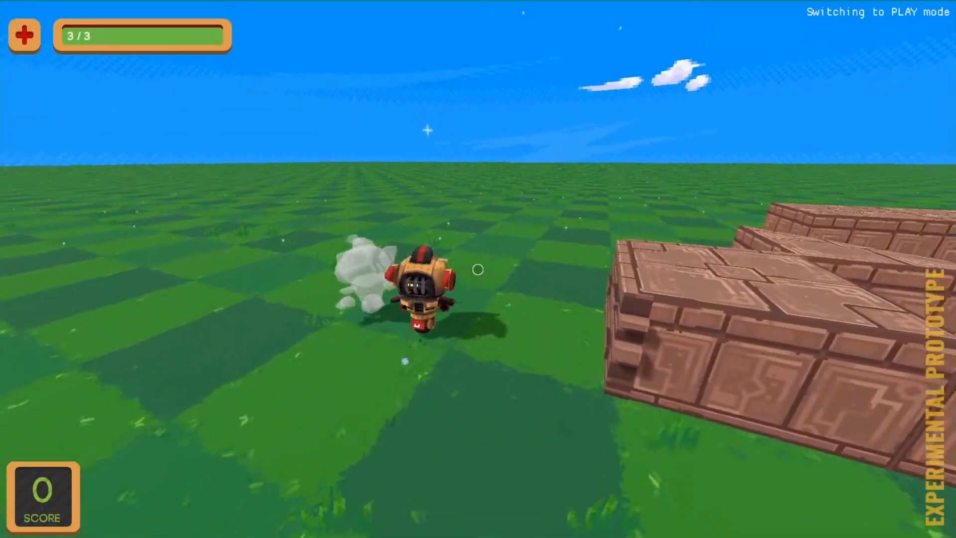
key("a")
key("s")
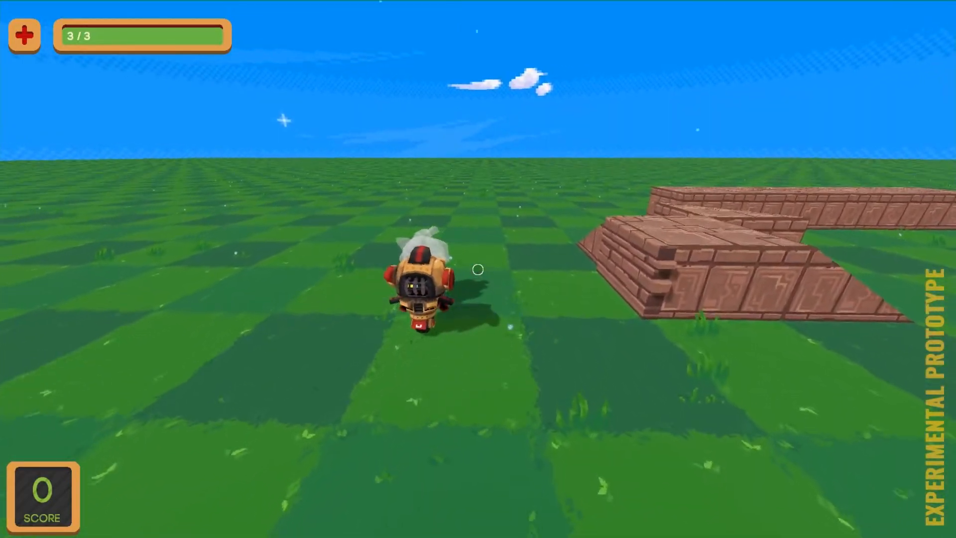
key("w")
key("s")
key("a")
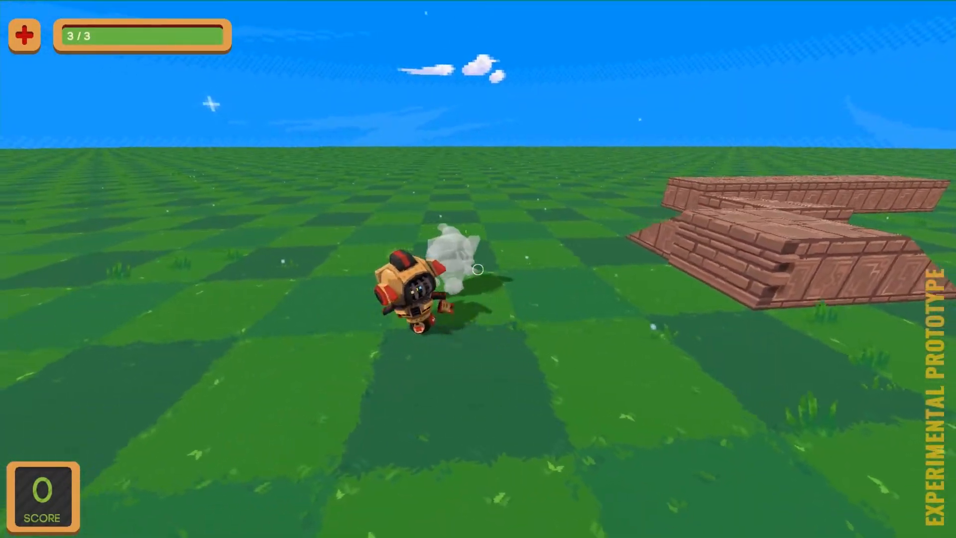
key("d")
key("s")
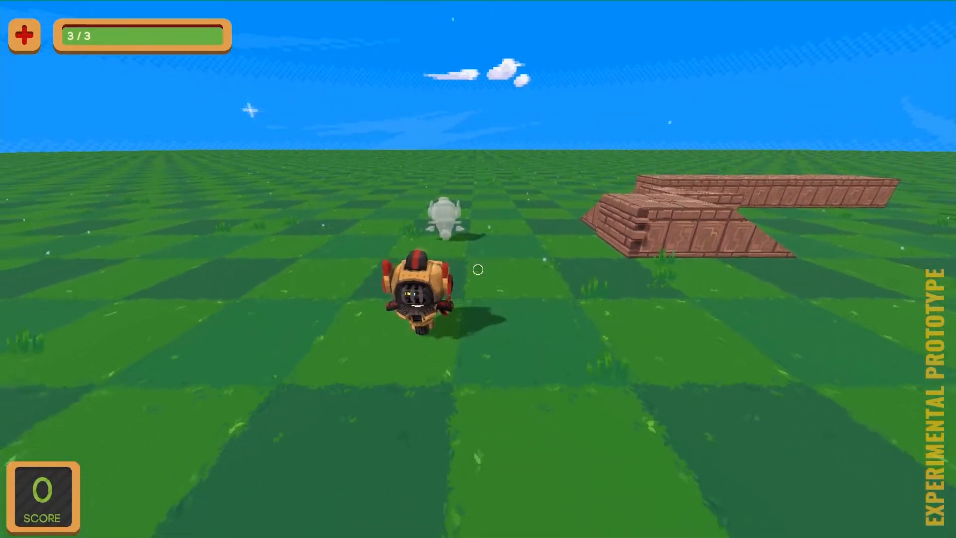
key("w")
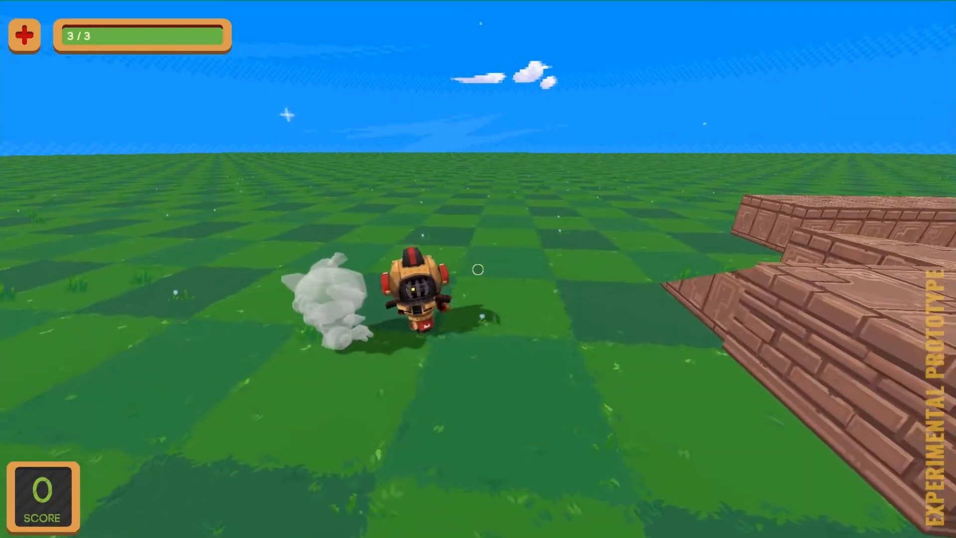
key("s")
key("s")
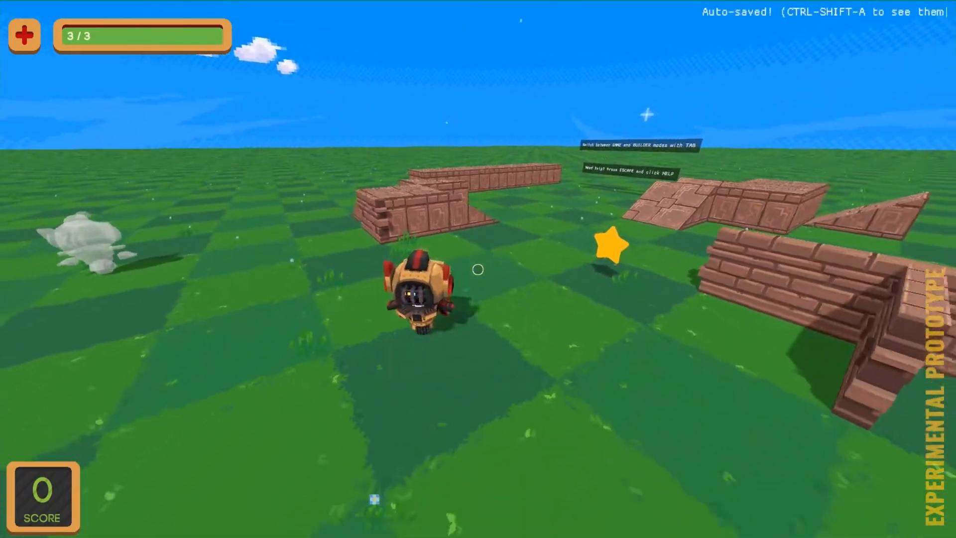
key("Tab")
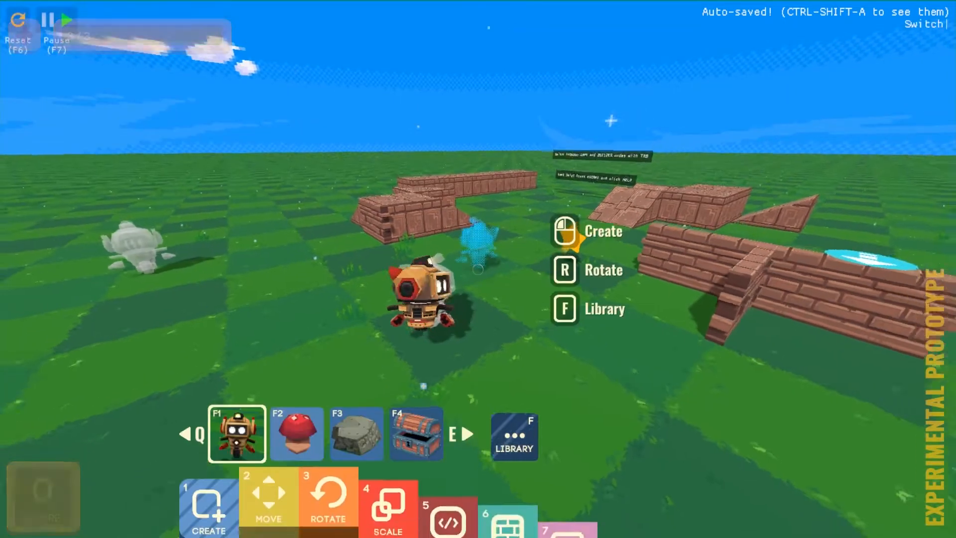
- Place a LeavesTwigPile from the creation library on the grass near the star
key("f")
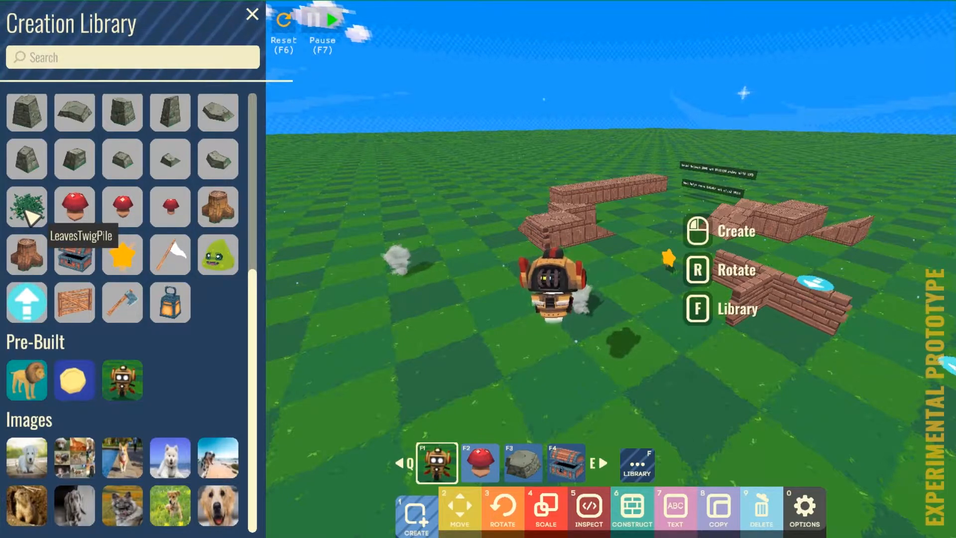
left_click_drag(111, 236, 603, 293)
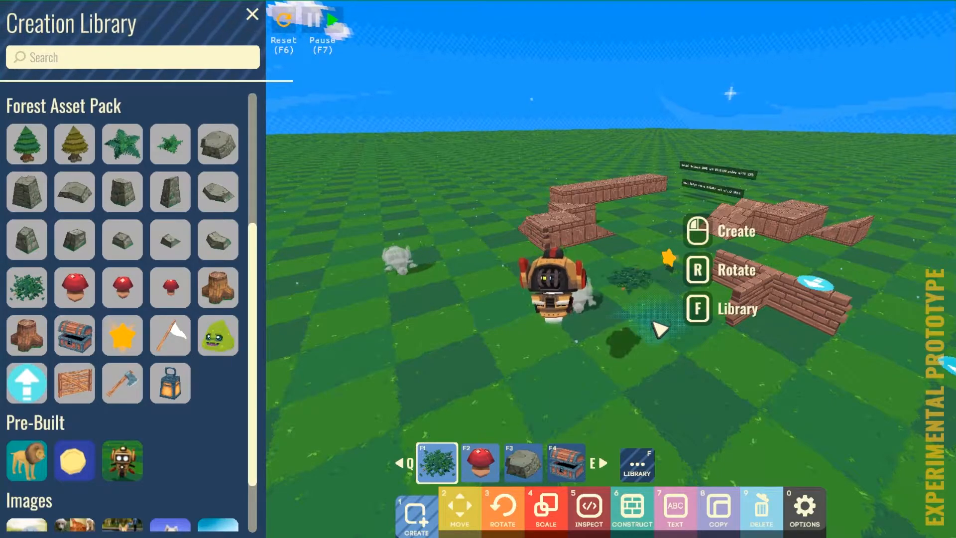
- Play-test the leaf pile by walking the robot into and around it, and return to edit mode
key("Tab")
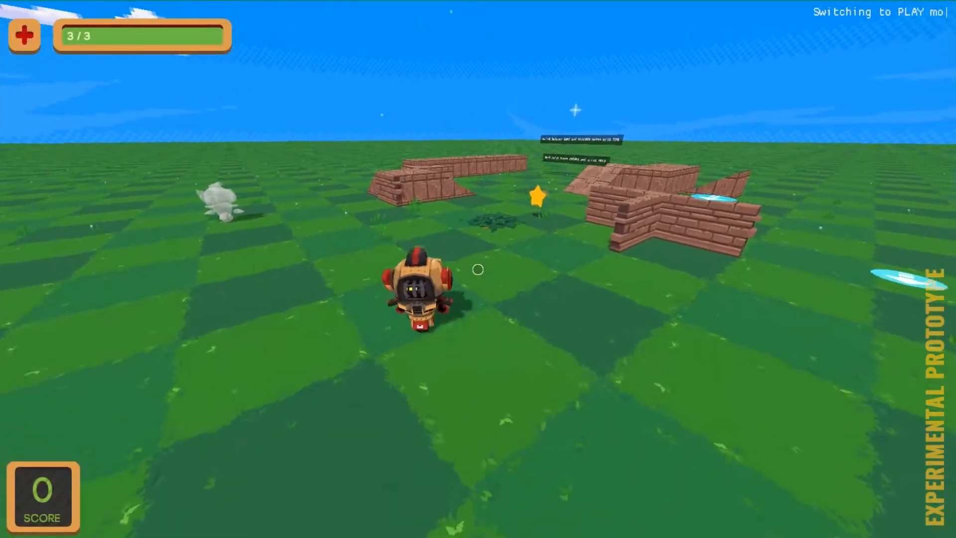
key("w")
key("d")
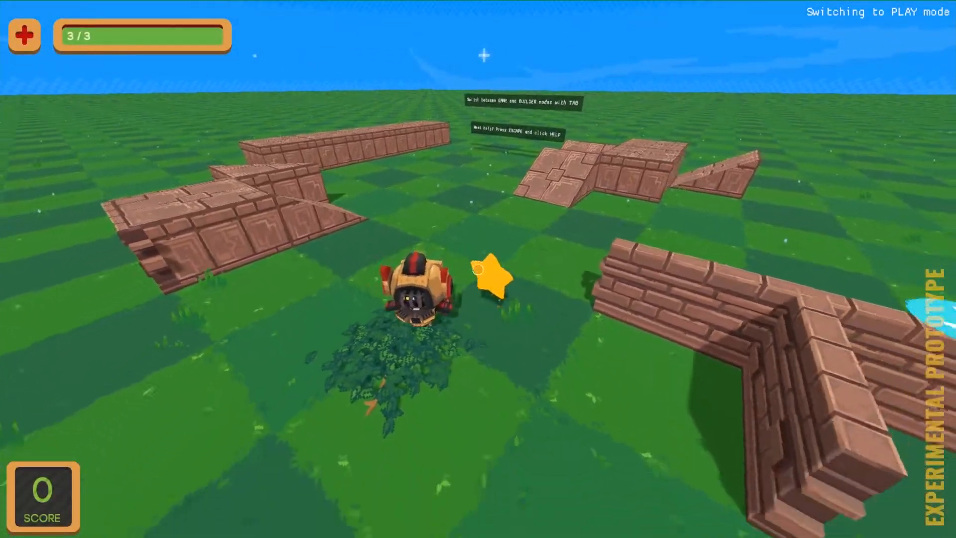
key("s")
key("a")
key("w")
key("a")
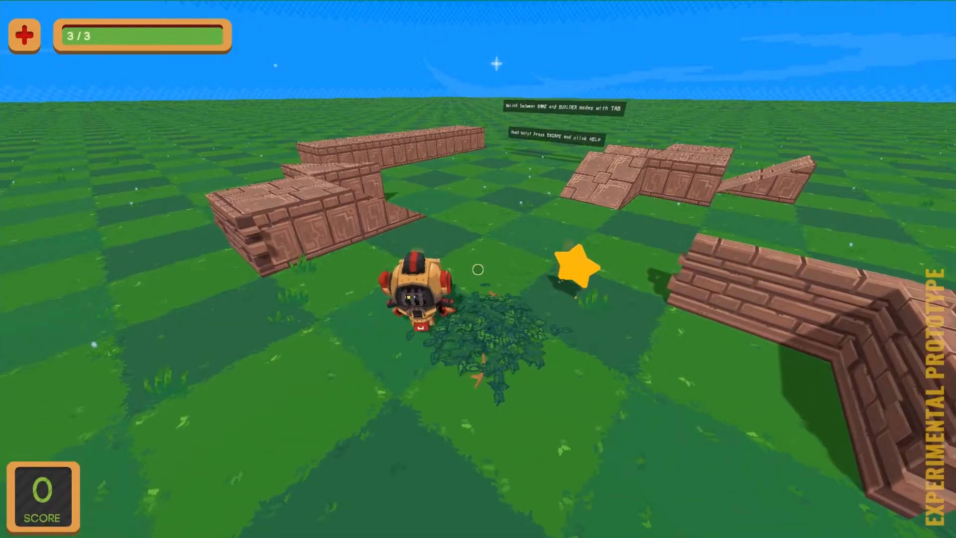
key("s")
key("w")
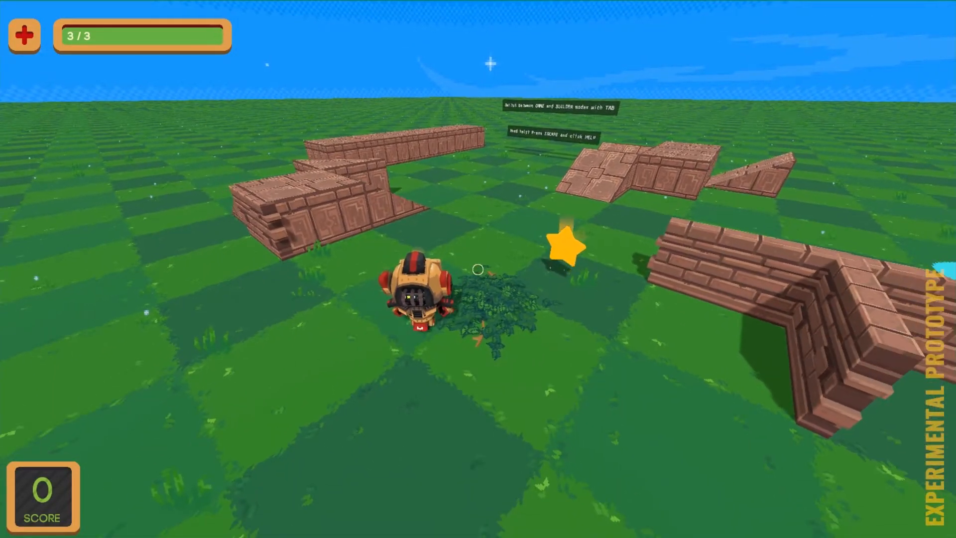
key("s")
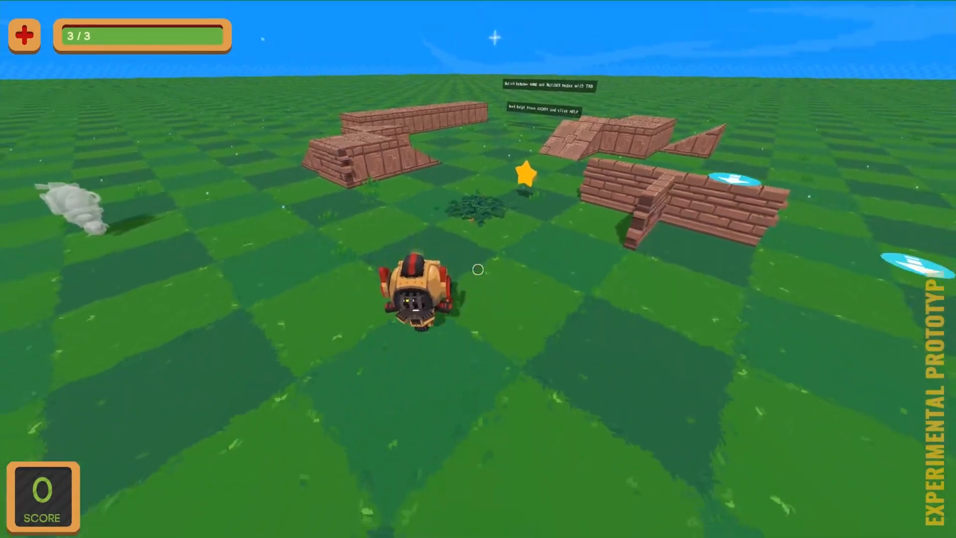
key("Tab")
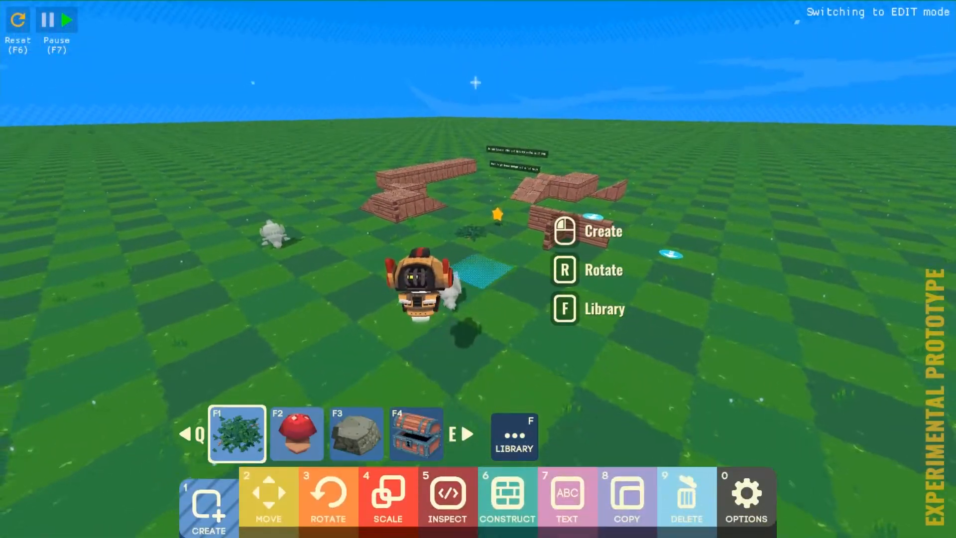
- Spread more LeavesTwigPile objects in a long patch across the grass beside the walls, and briefly check them in play mode
key("w")
left_click(478, 269)
key("d")
left_click(478, 269)
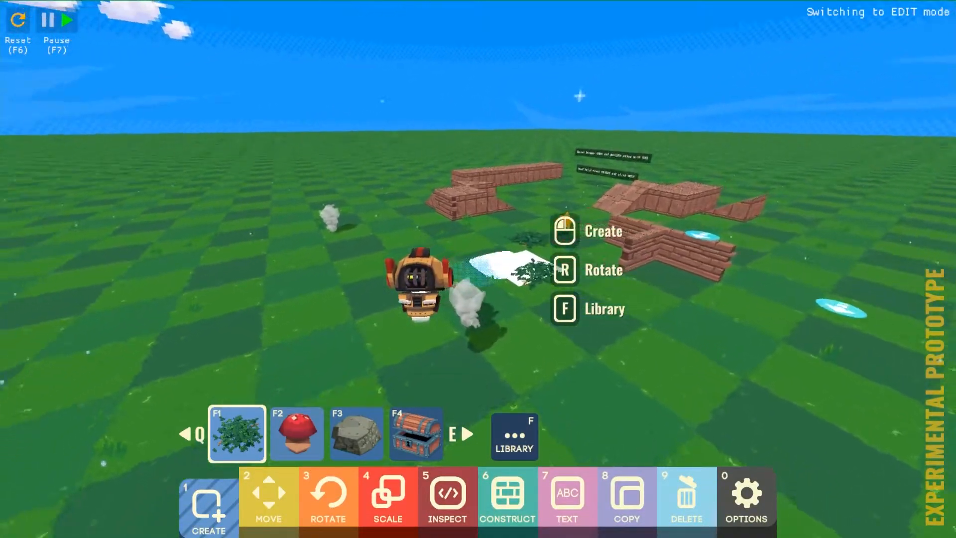
left_click(478, 269)
left_click(478, 269)
left_click(478, 269)
left_click(478, 269)
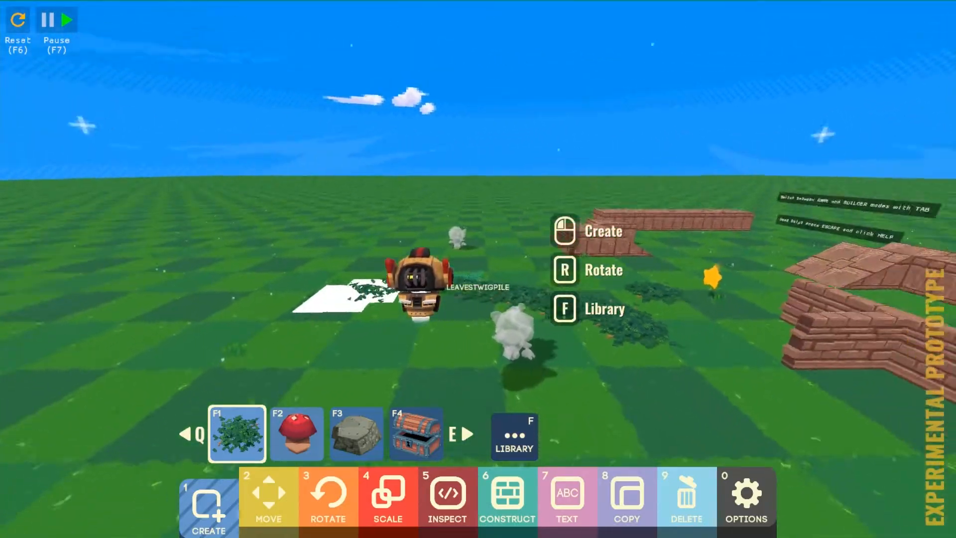
left_click(478, 269)
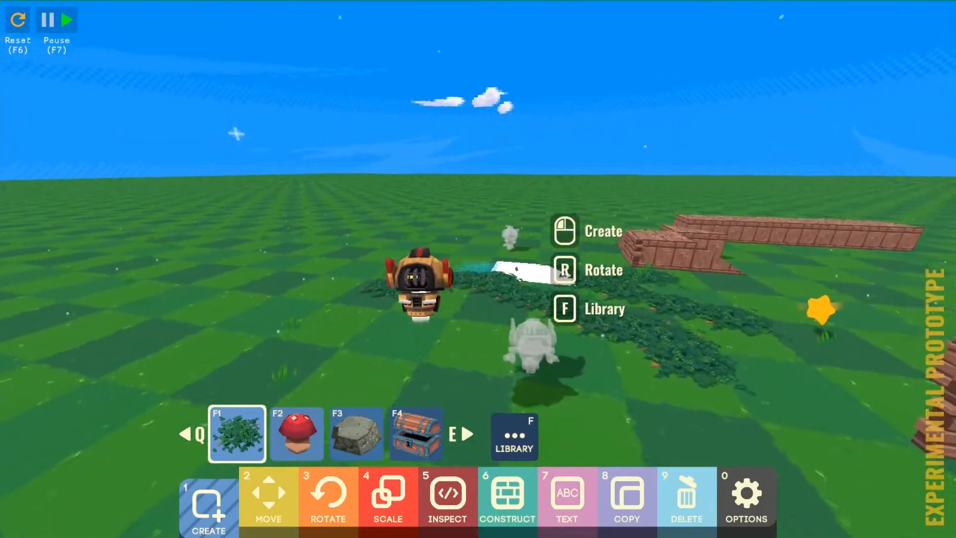
key("Tab")
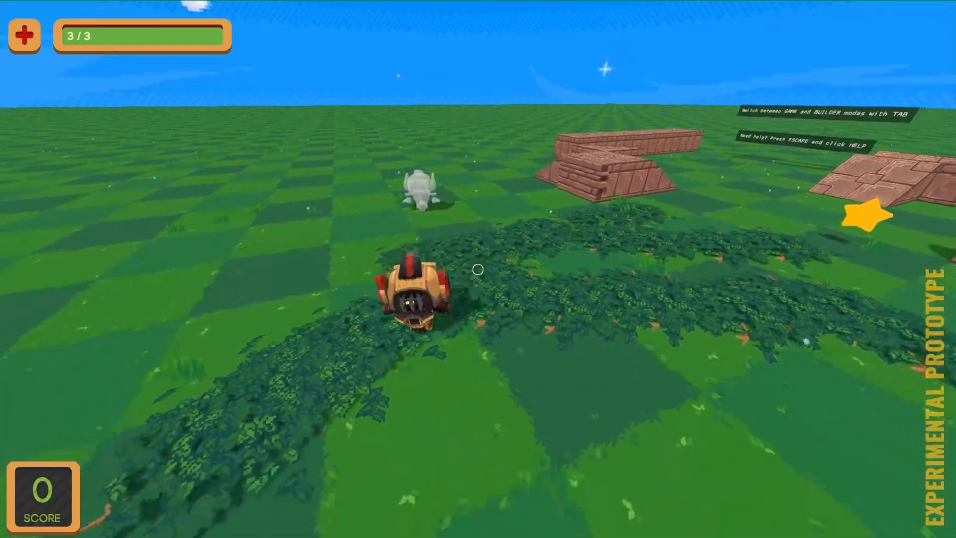
key("Tab")
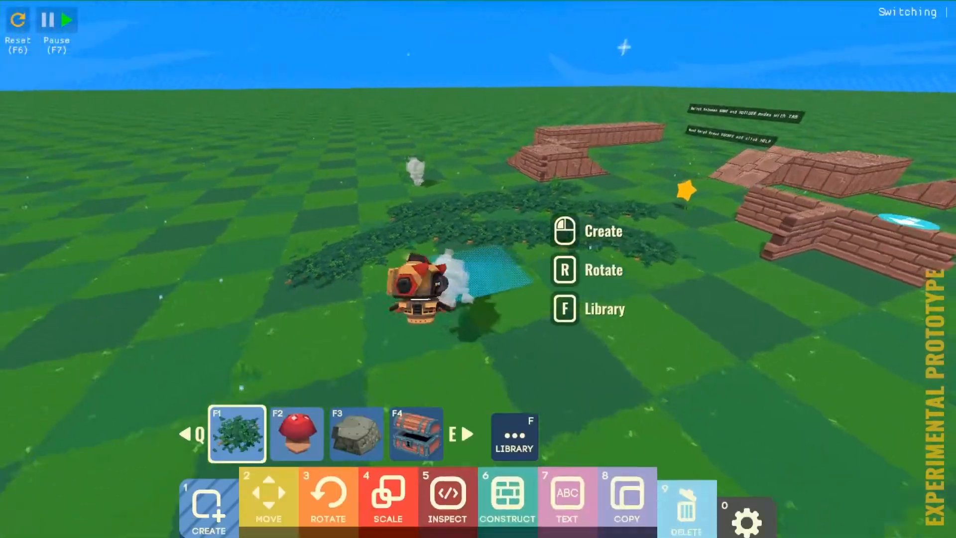
- Place the brown furry animal picture from the library's Images on the open grass in front of the brick walls
key("f")
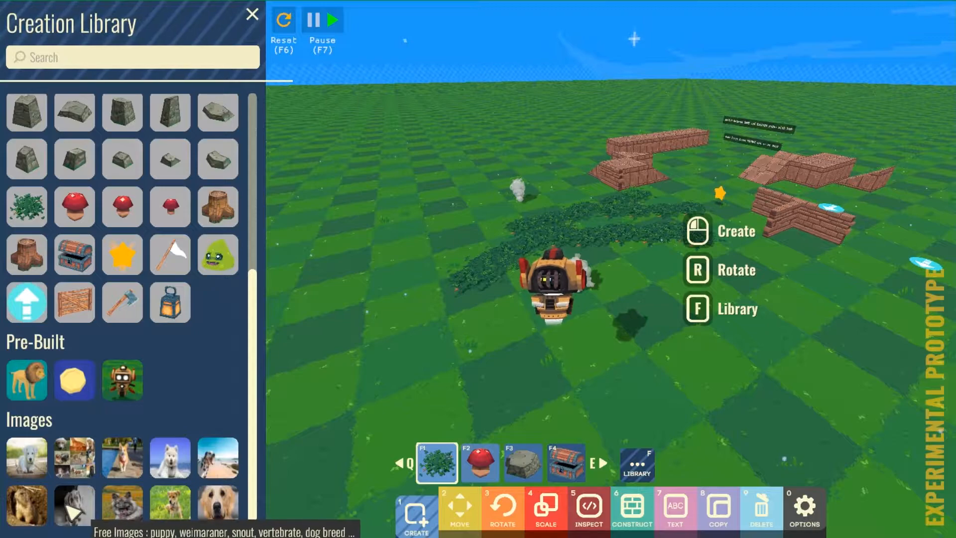
left_click(23, 507)
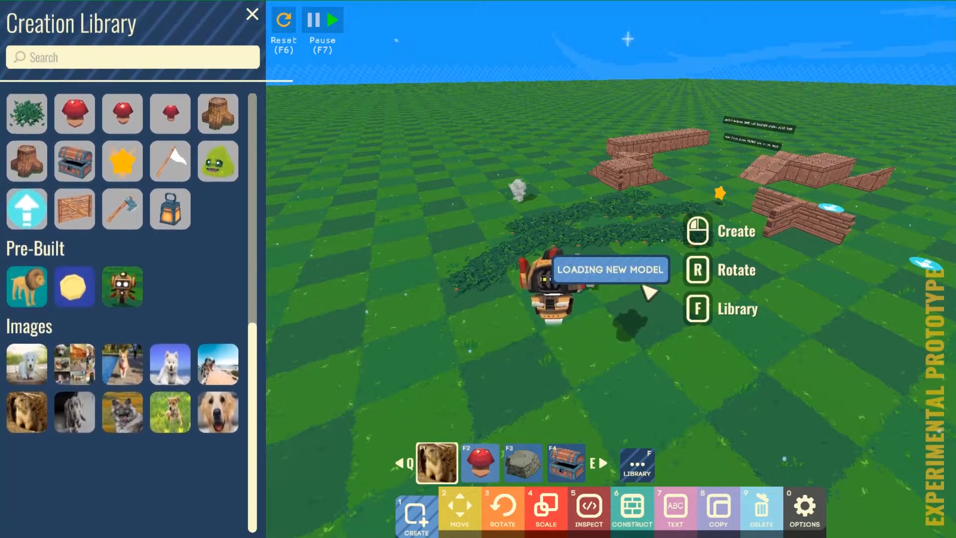
left_click(843, 287)
- Play-test the placed animal picture by walking up to it and around it, and return to edit mode
key("Tab")
key("w")
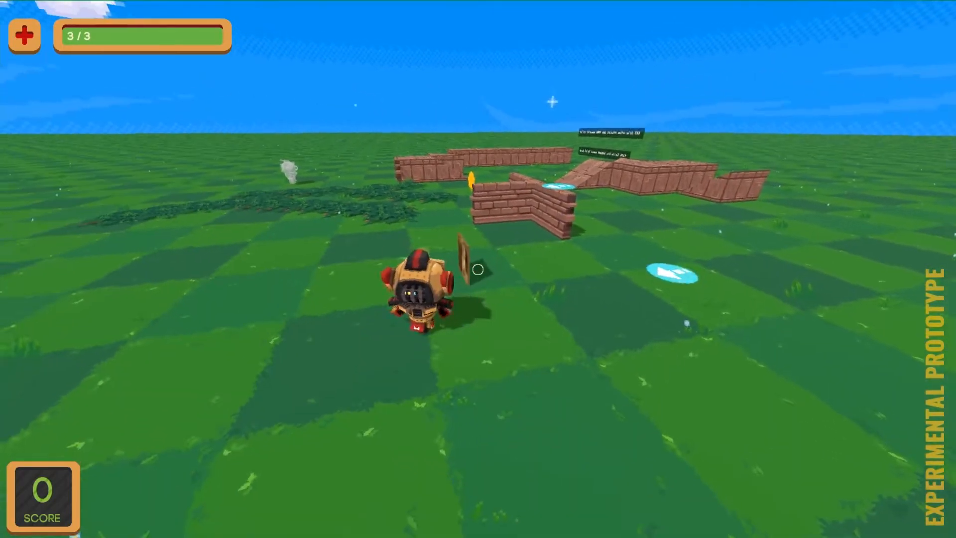
key("w")
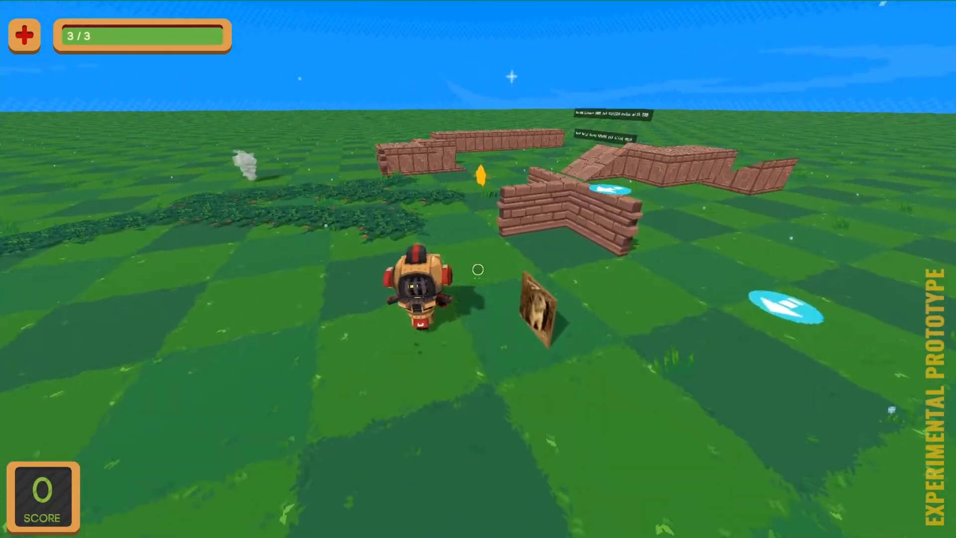
key("d")
key("a")
key("s")
key("Tab")
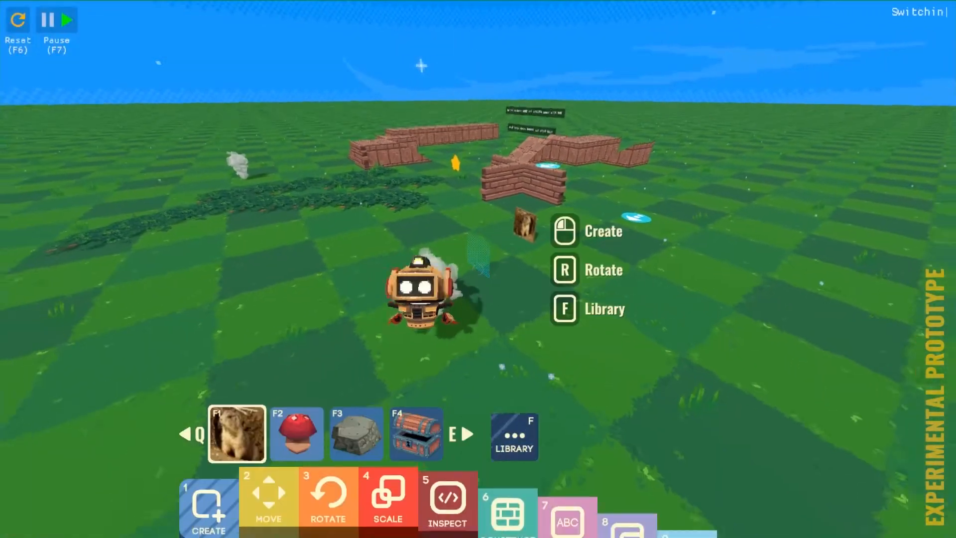
- Place the city buildings 3D model from the creation library next to the animal picture, and briefly check it in play mode
key("f")
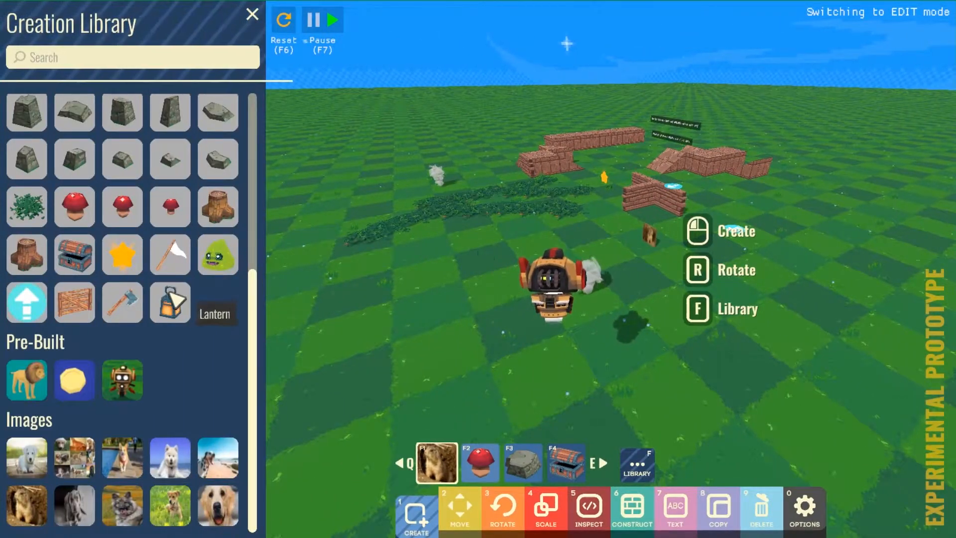
scroll(201, 333, "up", 6)
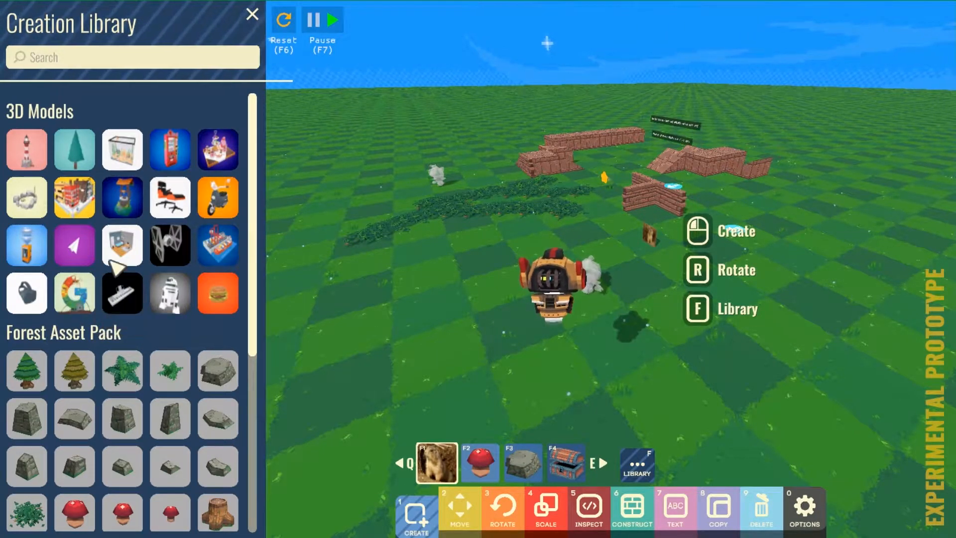
left_click(74, 199)
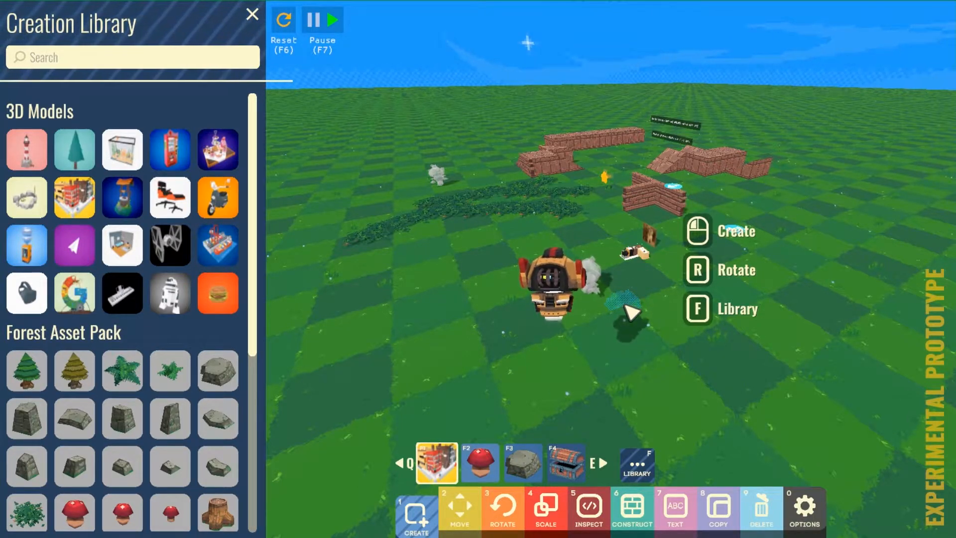
key("Tab")
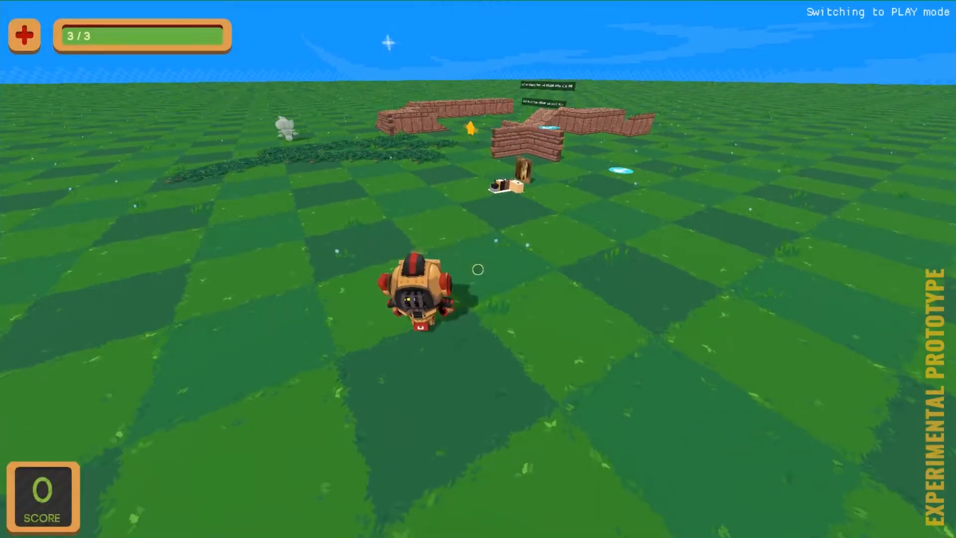
key("Tab")
- Scale up the city buildings model until its buildings tower over the robot
key("3")
key("4")
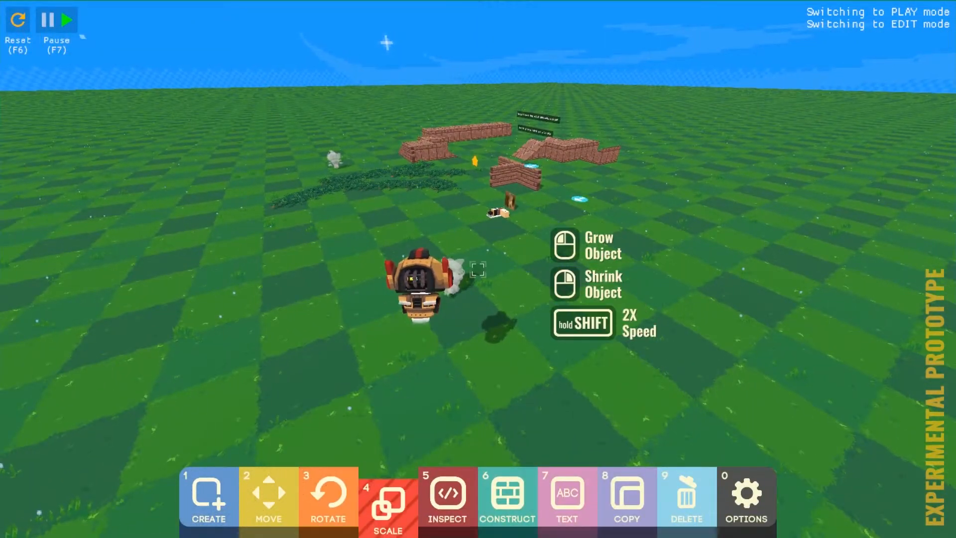
key("w")
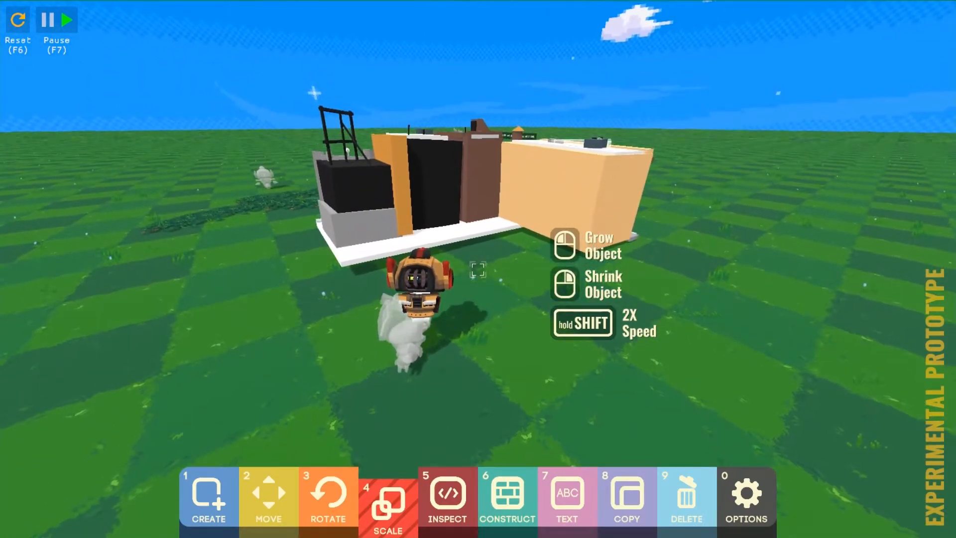
- Play-test the enlarged city buildings by walking and jumping the robot around their facades and the brick wall, and return to edit mode
key("Tab")
key("w")
key("d")
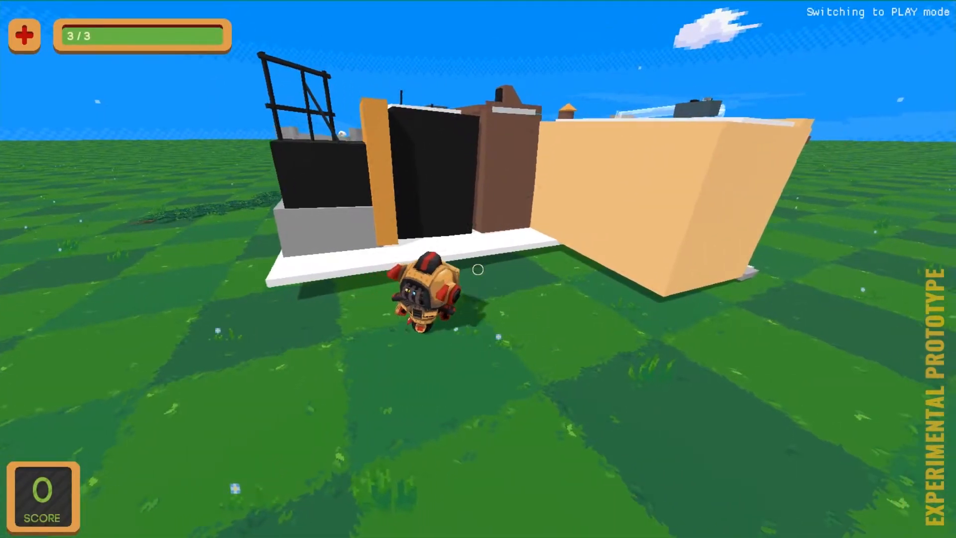
key("d")
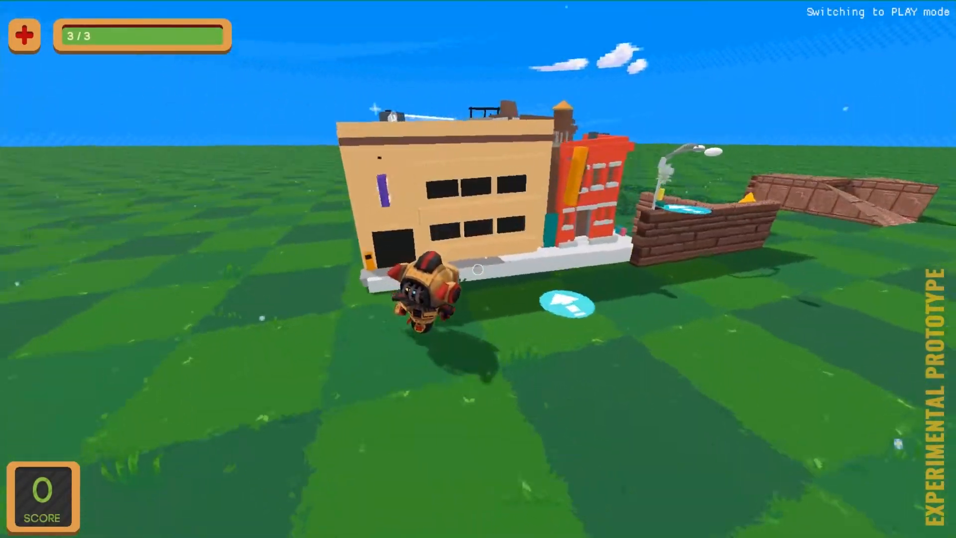
key("s")
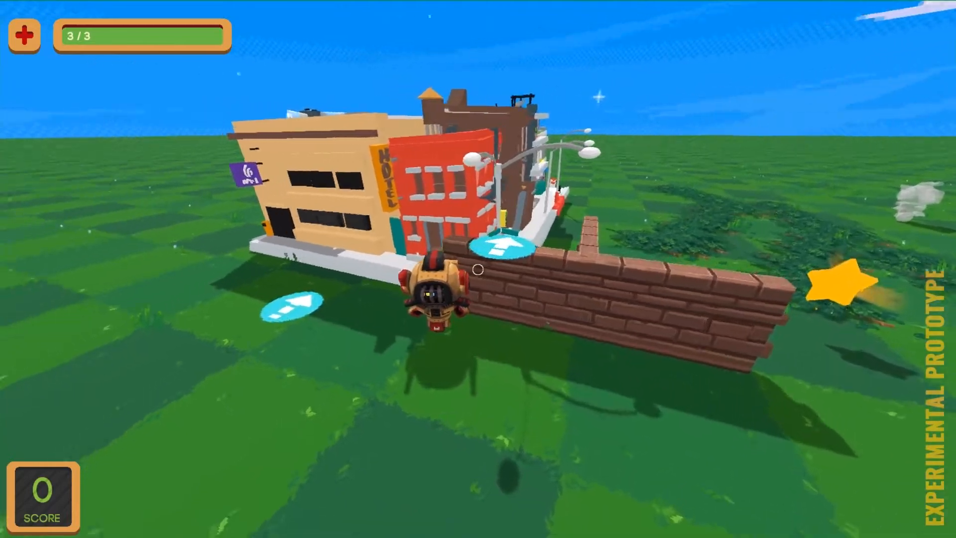
key("w")
key("a")
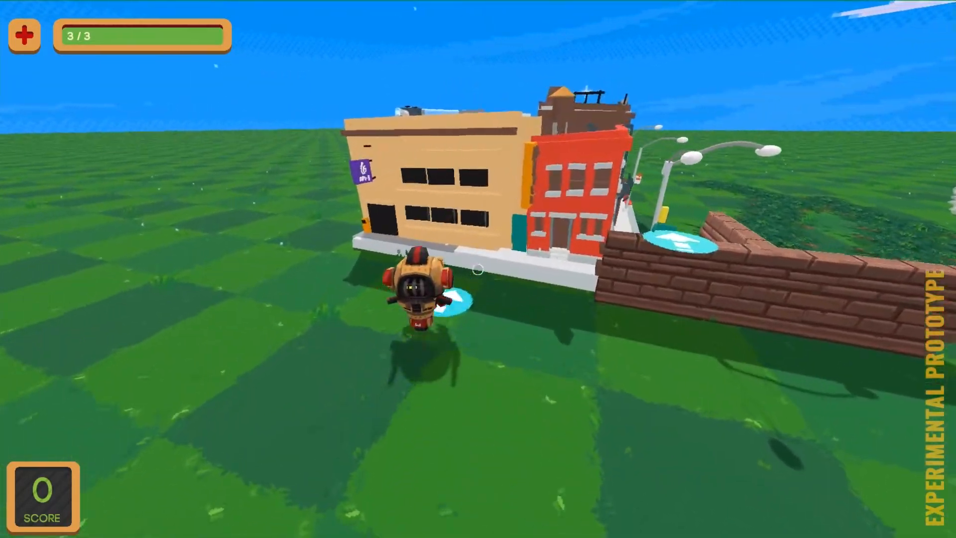
key("a")
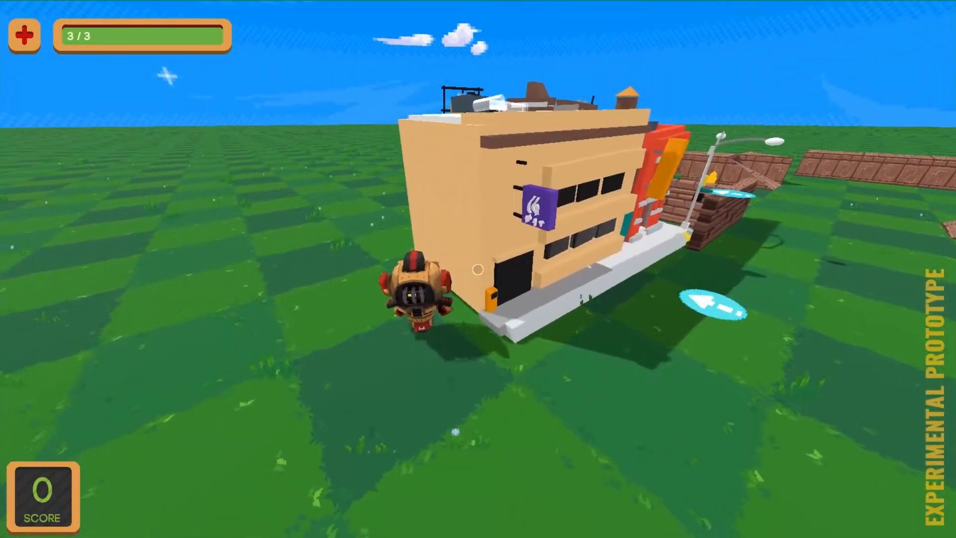
key("d")
key("a")
key("w")
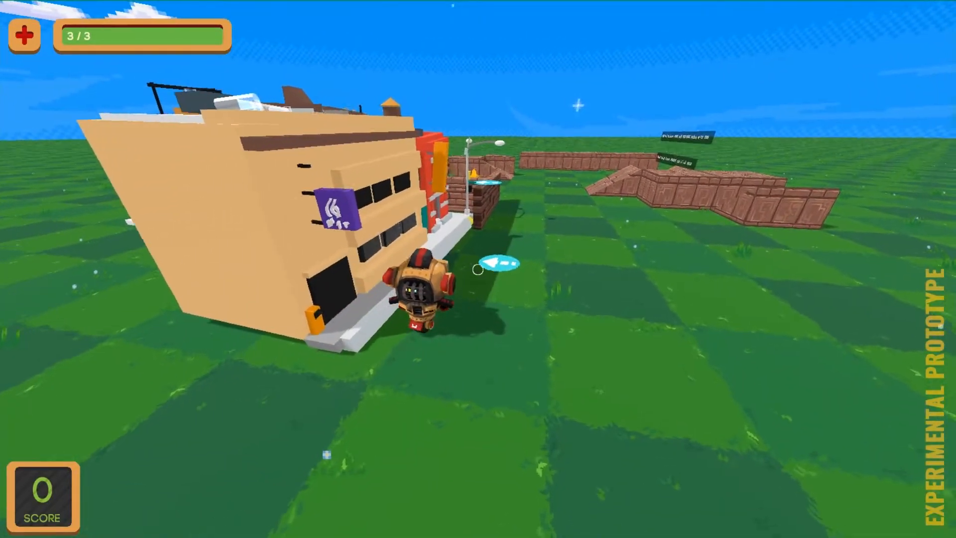
key("d")
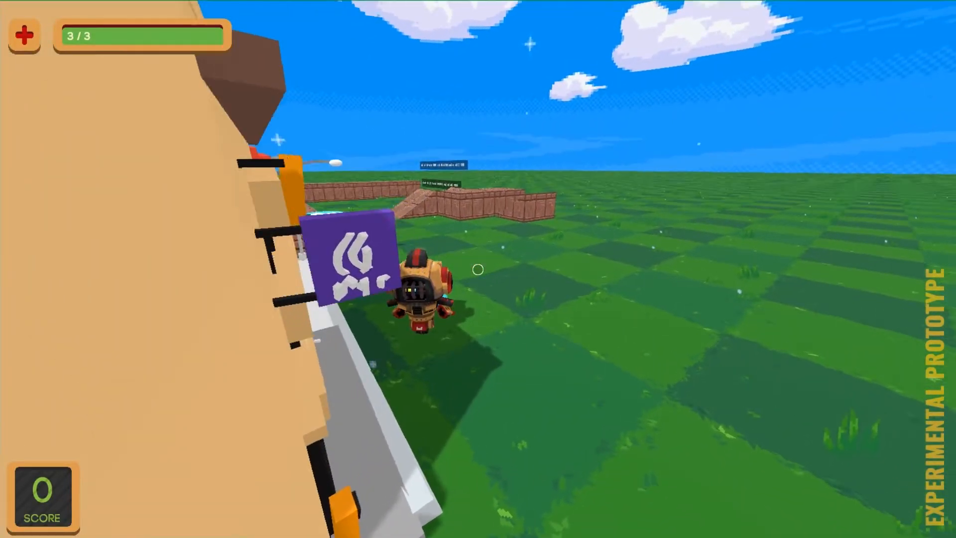
key("s")
key("d")
key("w")
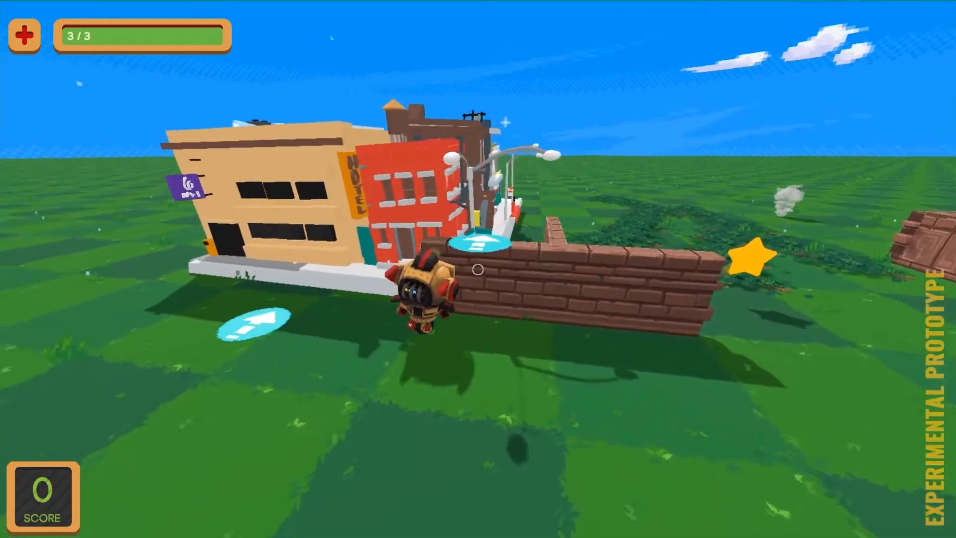
key("Tab")
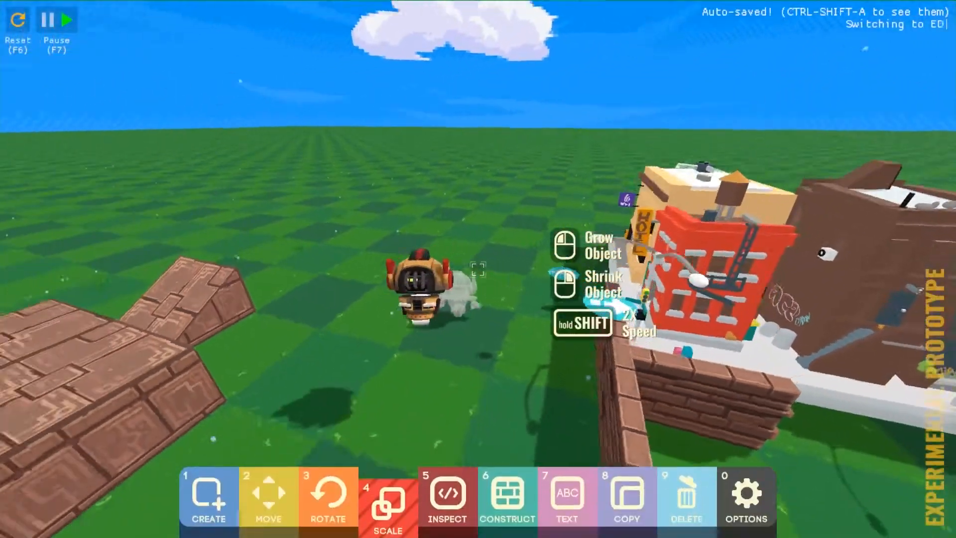
scroll(478, 269, "down", 4)
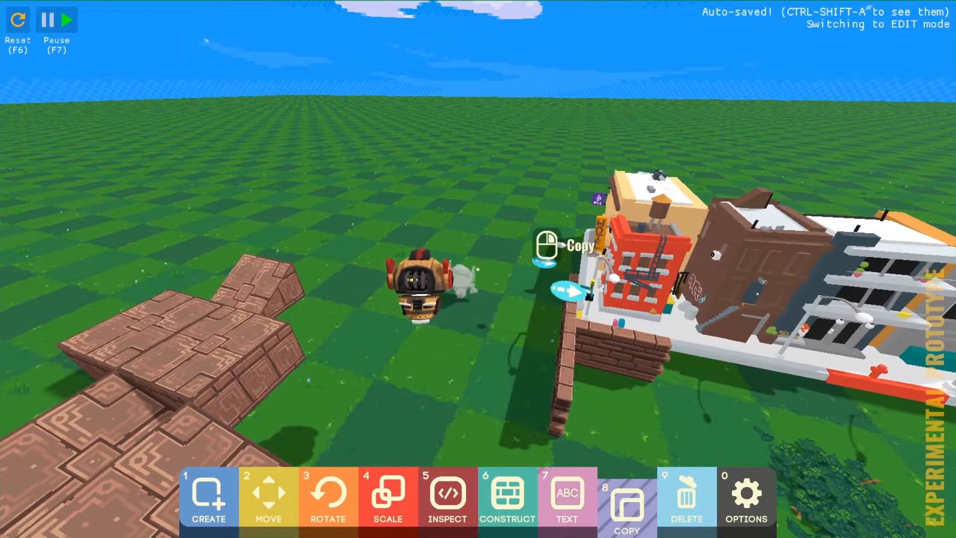
scroll(478, 269, "up", 2)
scroll(478, 270, "up", 5)
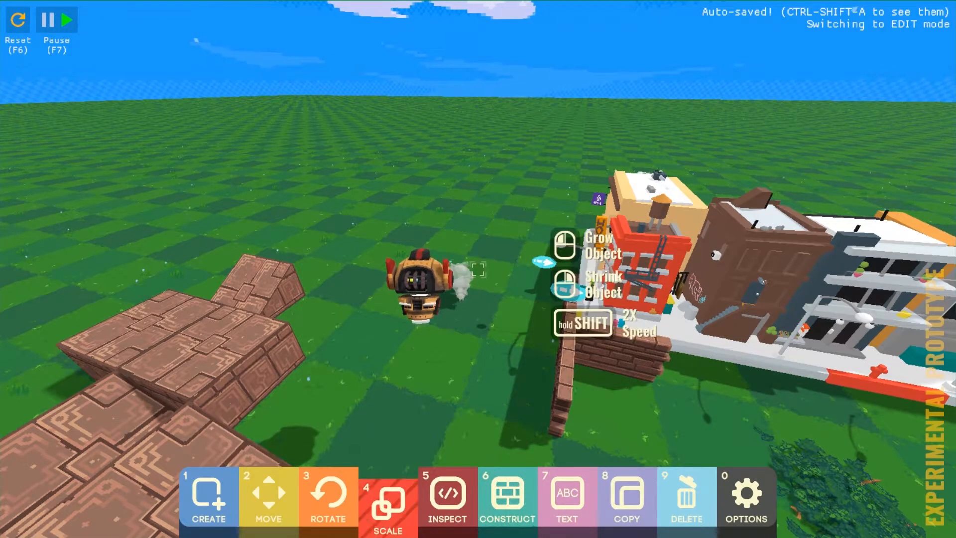
- Place the Tie fighter, the rocky pond and the Lighthouse from the creation library's 3D models on the grass beyond the robot
key("f")
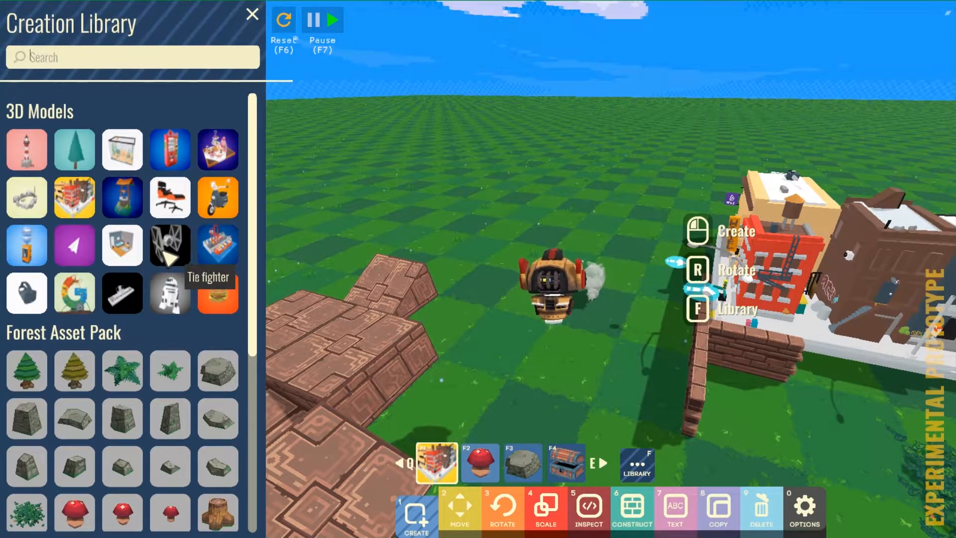
left_click(166, 255)
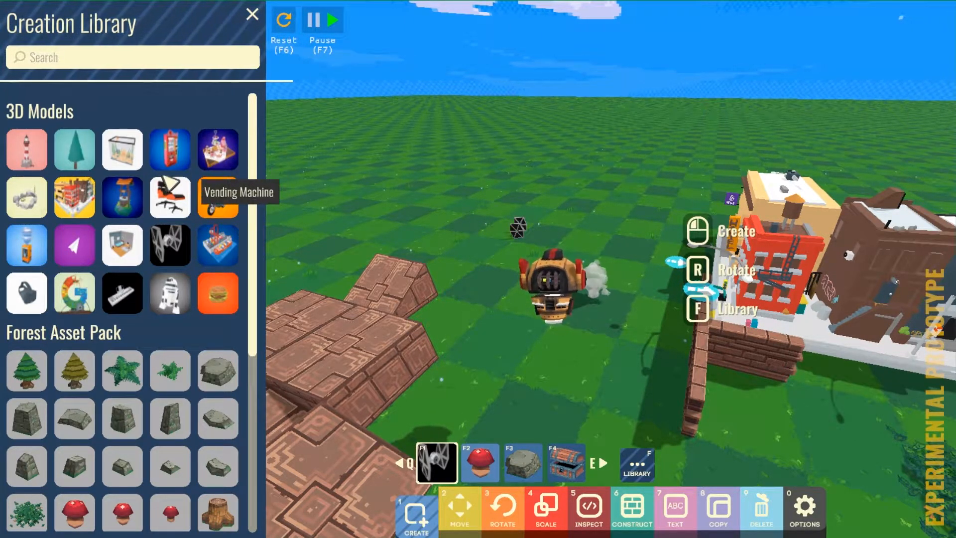
left_click(23, 199)
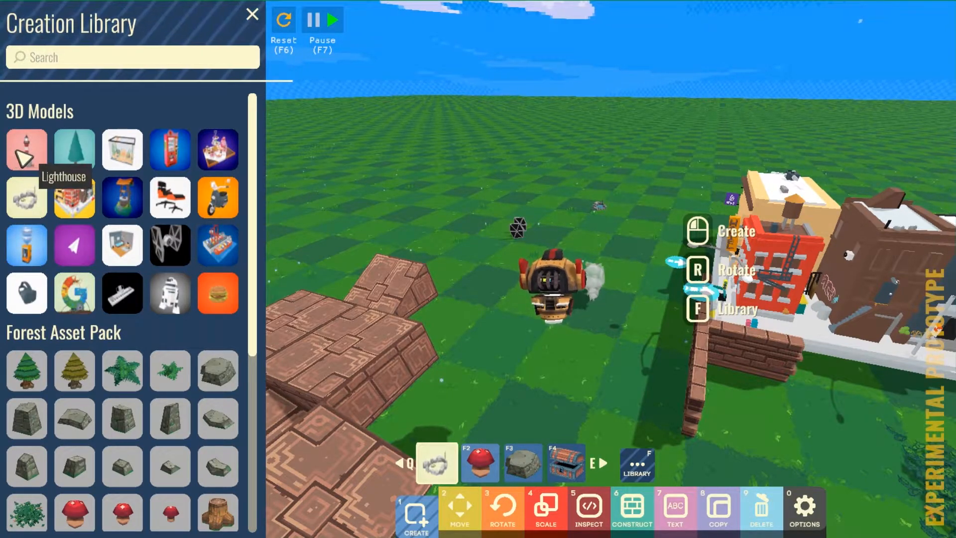
left_click(22, 158)
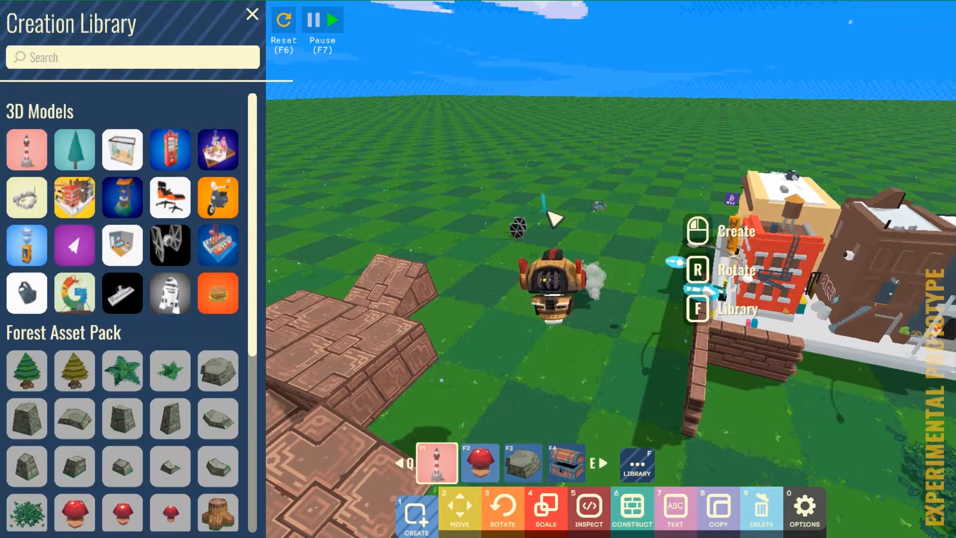
scroll(129, 292, "down", 6)
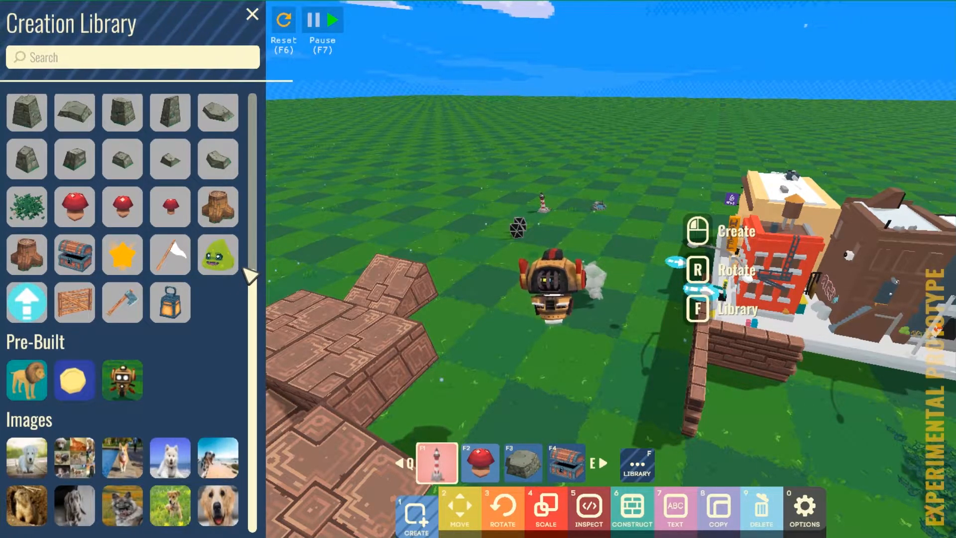
- Inspect the lighthouse, add the gamerules behavior Score or win on touch, and try picking an object for TouchesWhat
left_click(590, 521)
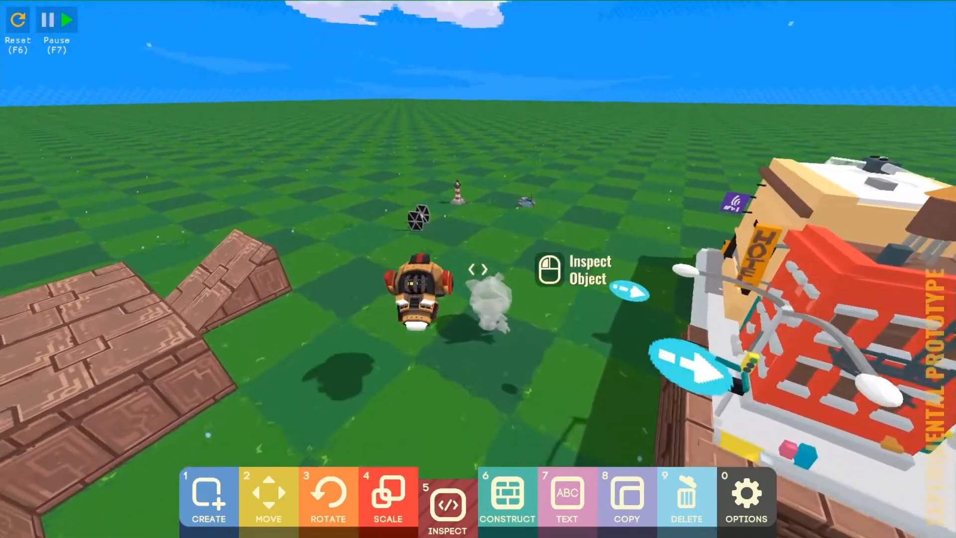
key("w")
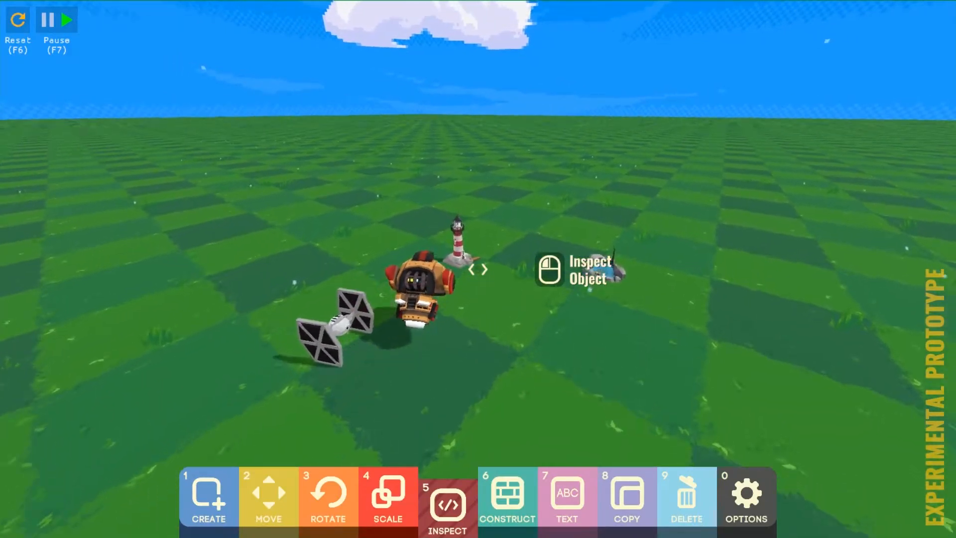
left_click(459, 241)
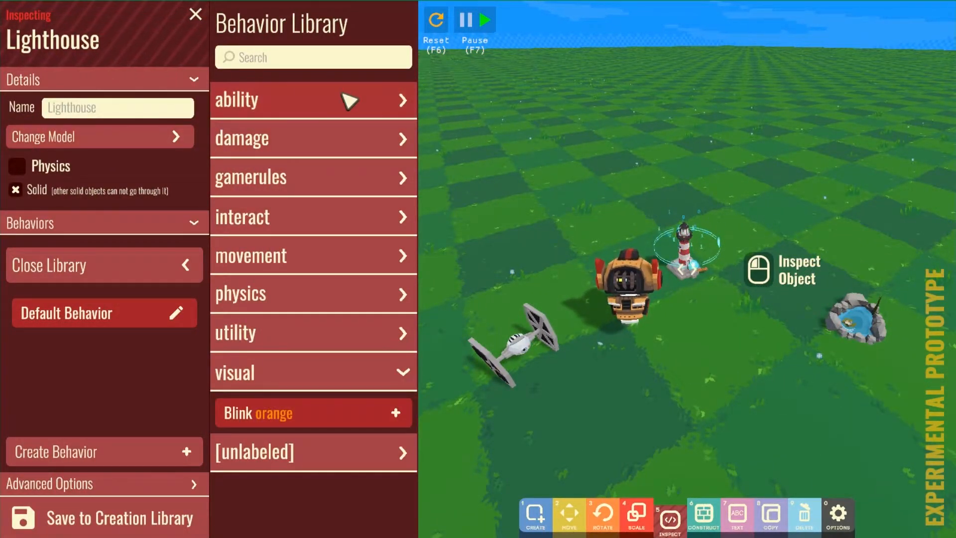
left_click(342, 182)
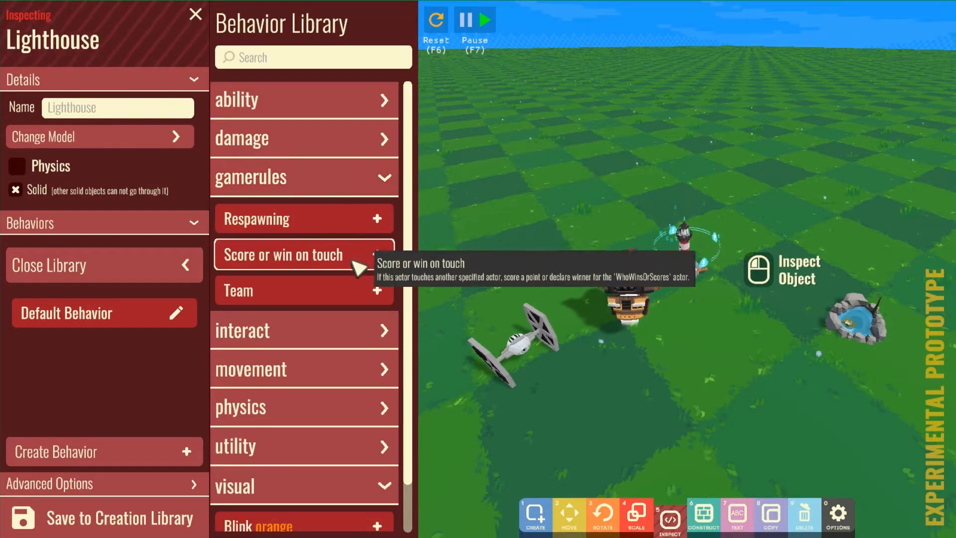
left_click(377, 255)
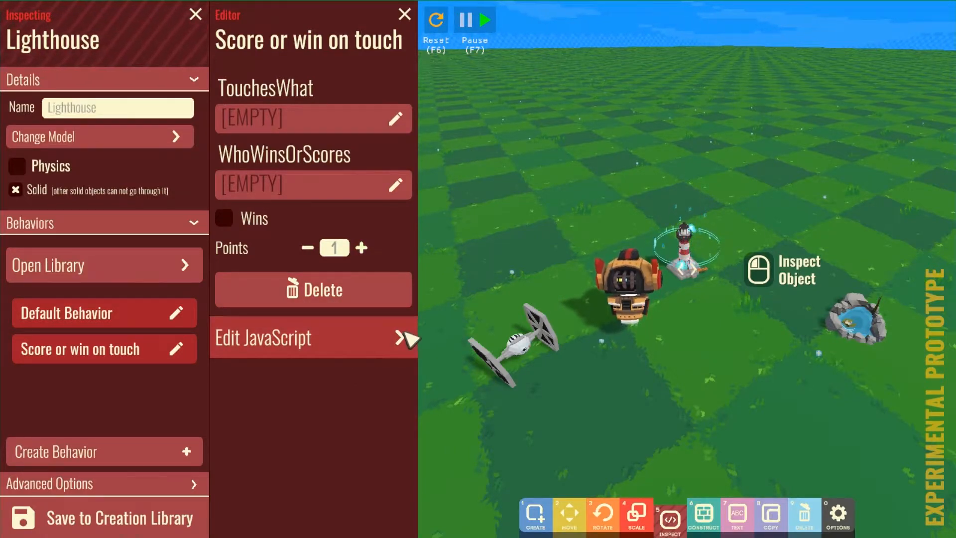
left_click(397, 124)
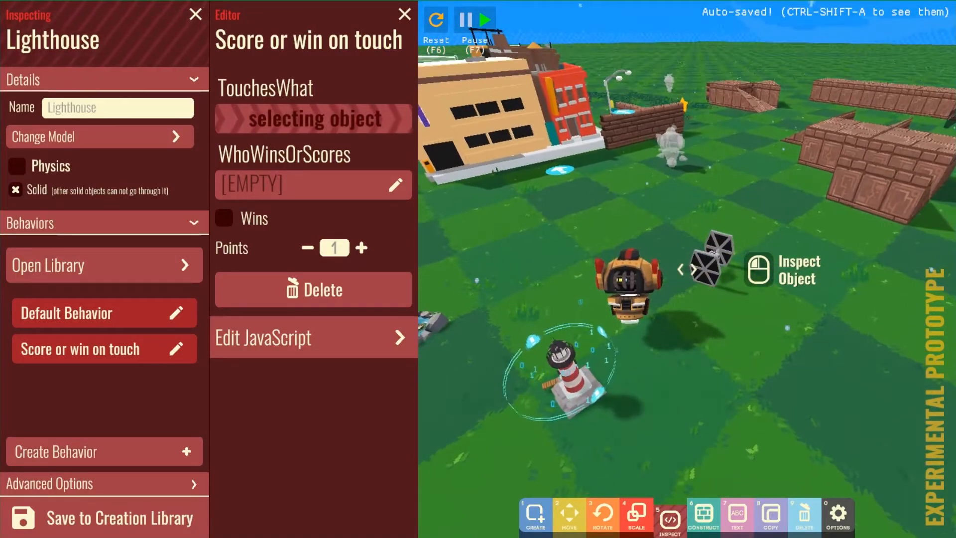
key("Escape")
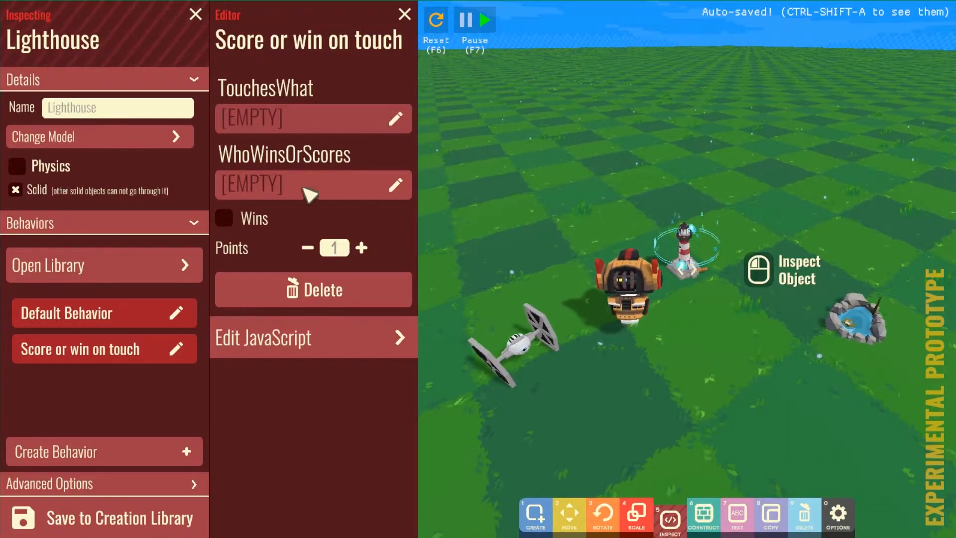
- Examine the JavaScript of the lighthouse's Score or win on touch behavior and of its Default Behavior
left_click(402, 339)
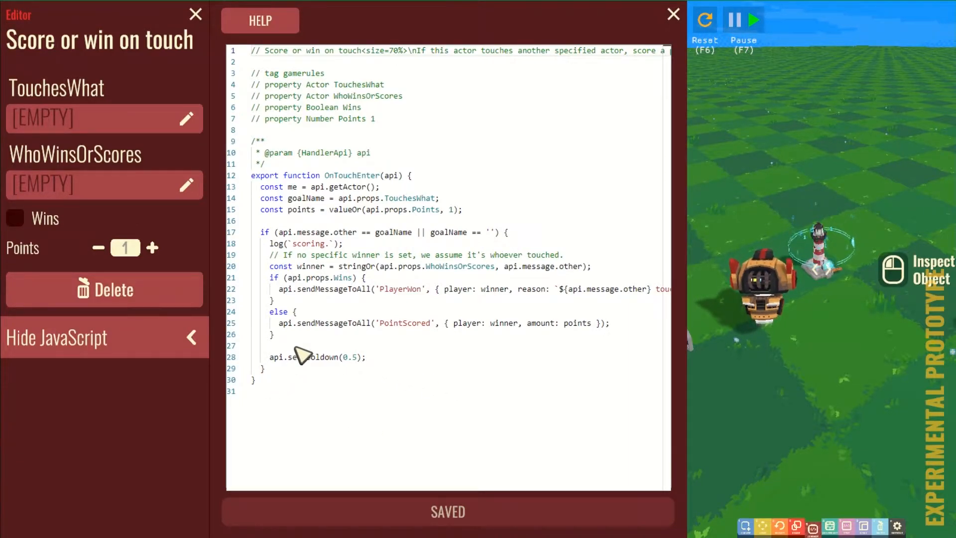
key("Escape")
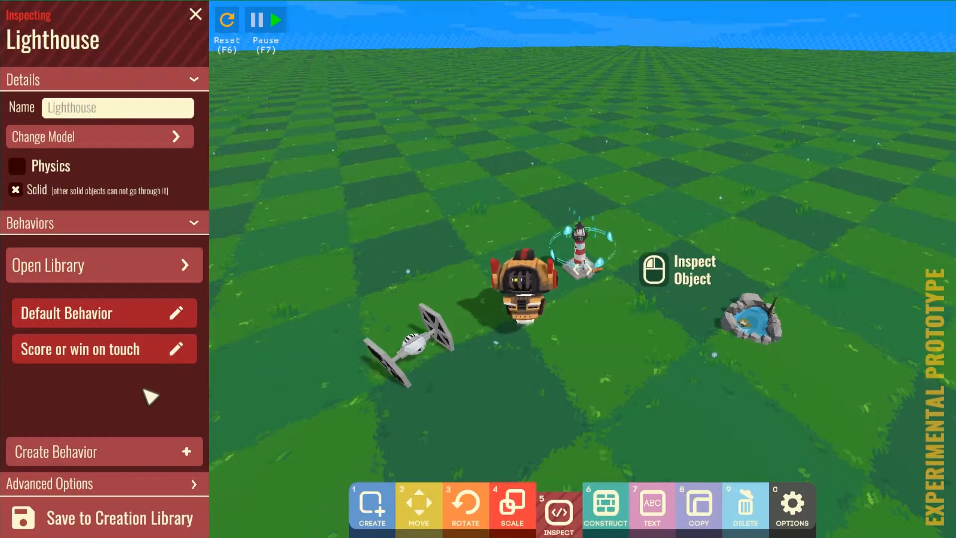
left_click(139, 319)
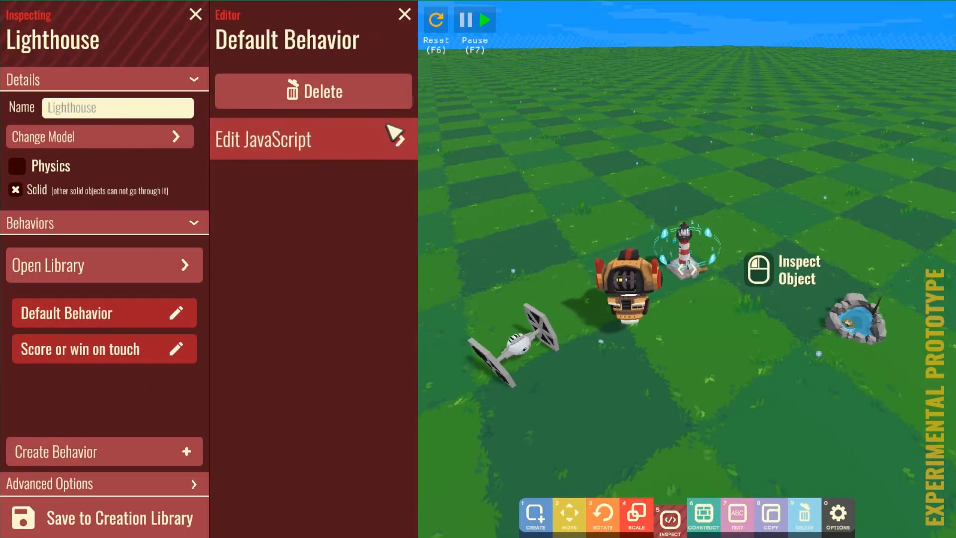
left_click(401, 142)
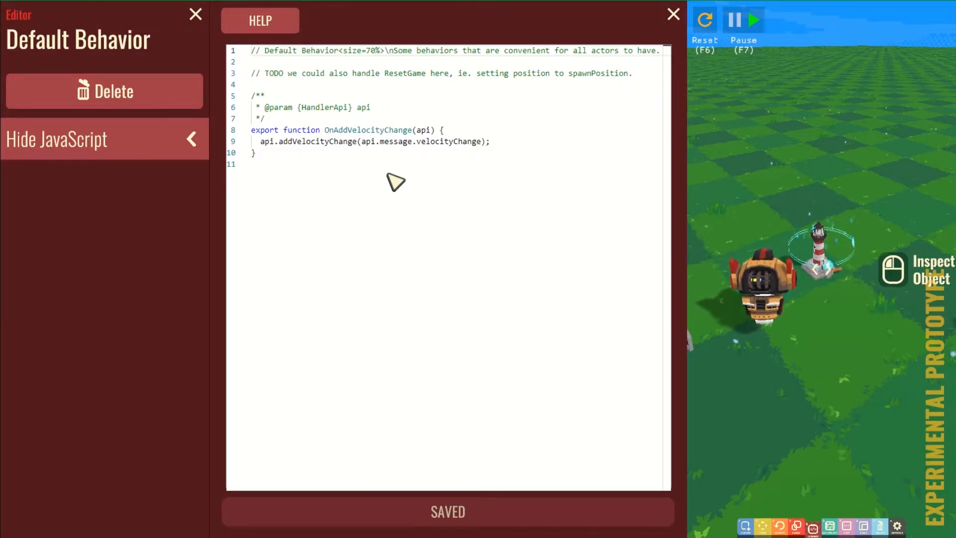
key("Escape")
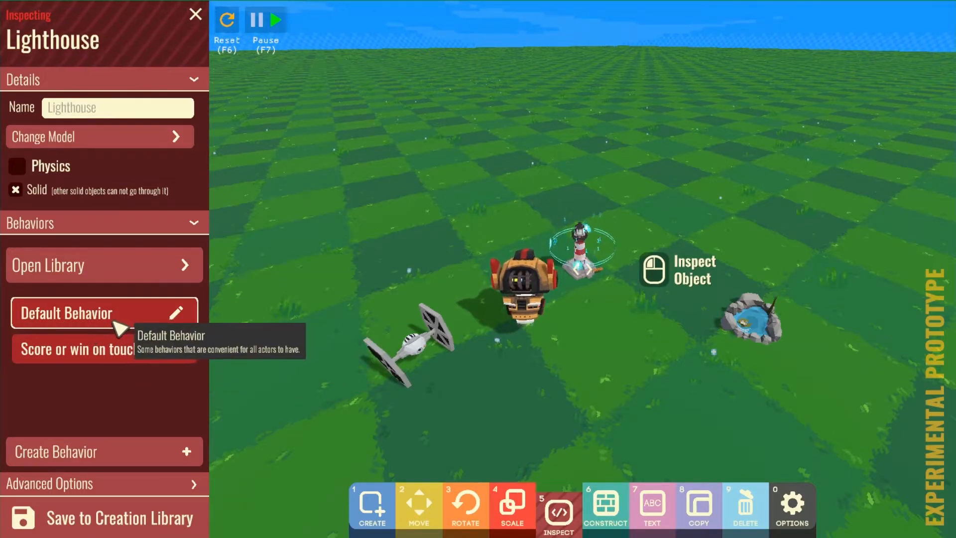
- Turn on physics for the lighthouse and play-test it by running the robot into it repeatedly
left_click(17, 166)
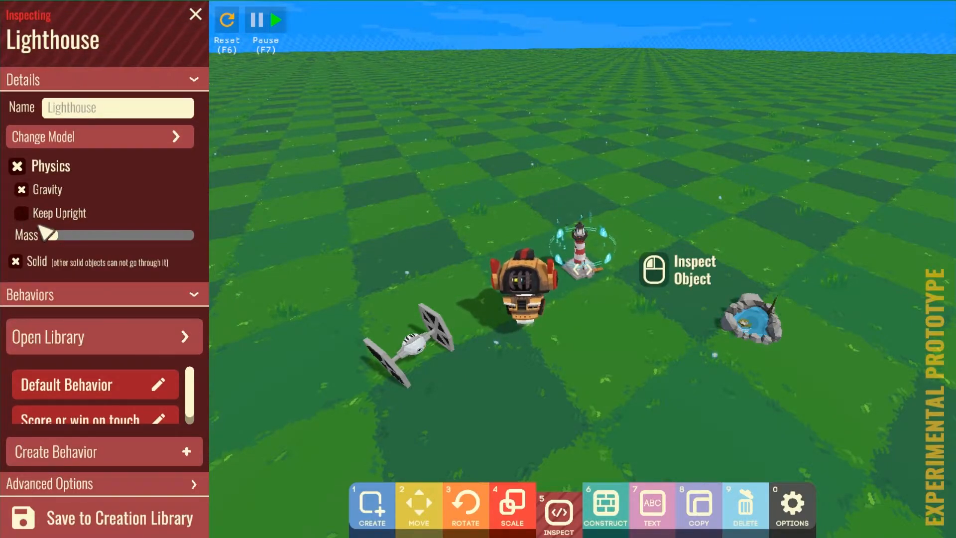
left_click_drag(56, 237, 90, 240)
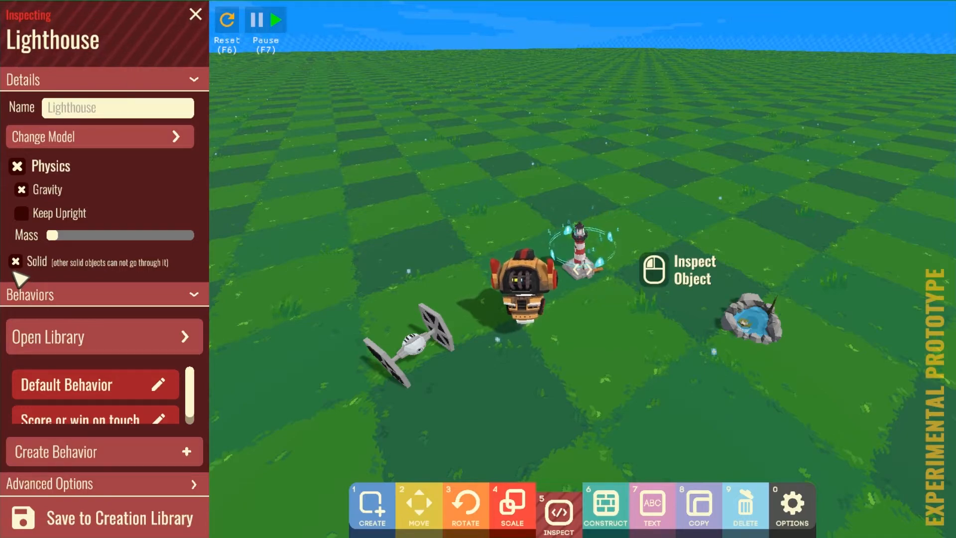
key("Tab")
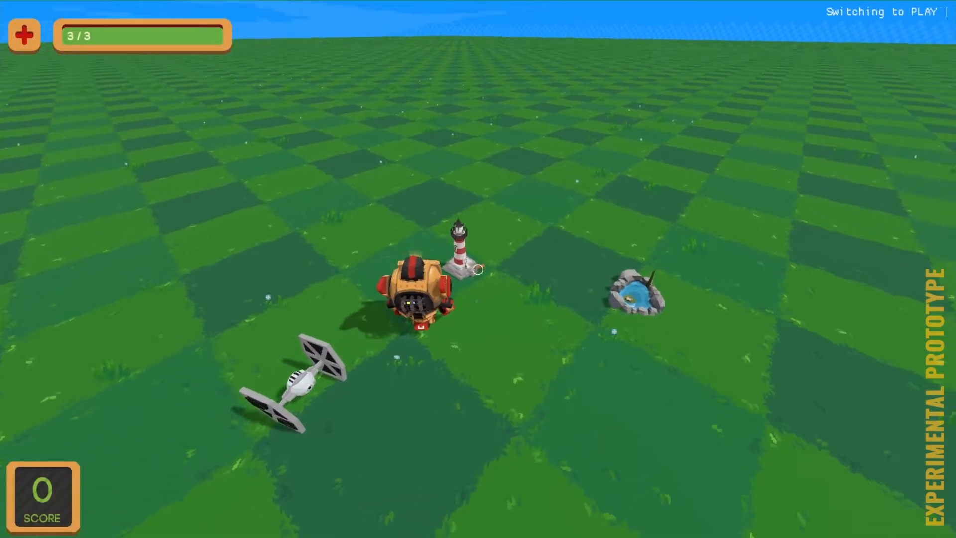
key("w")
key("s")
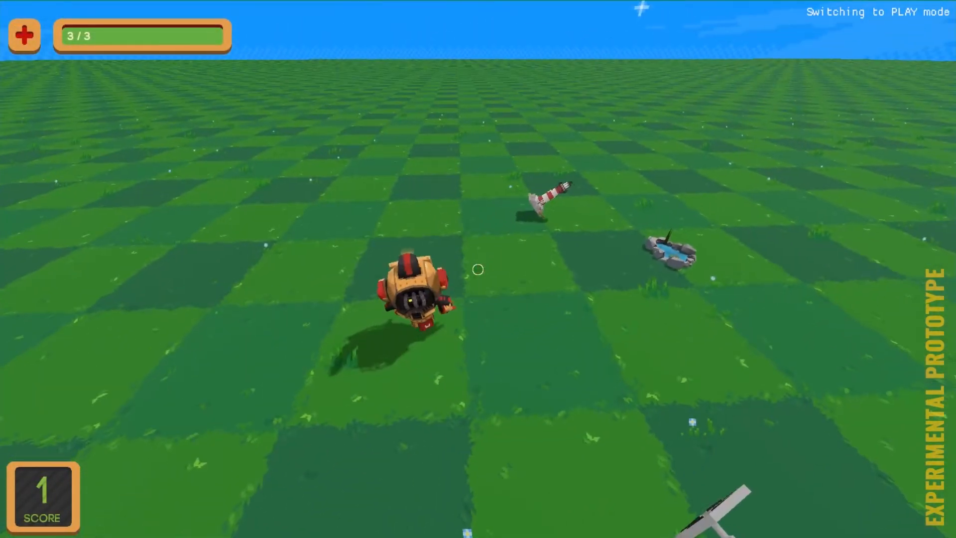
key("w")
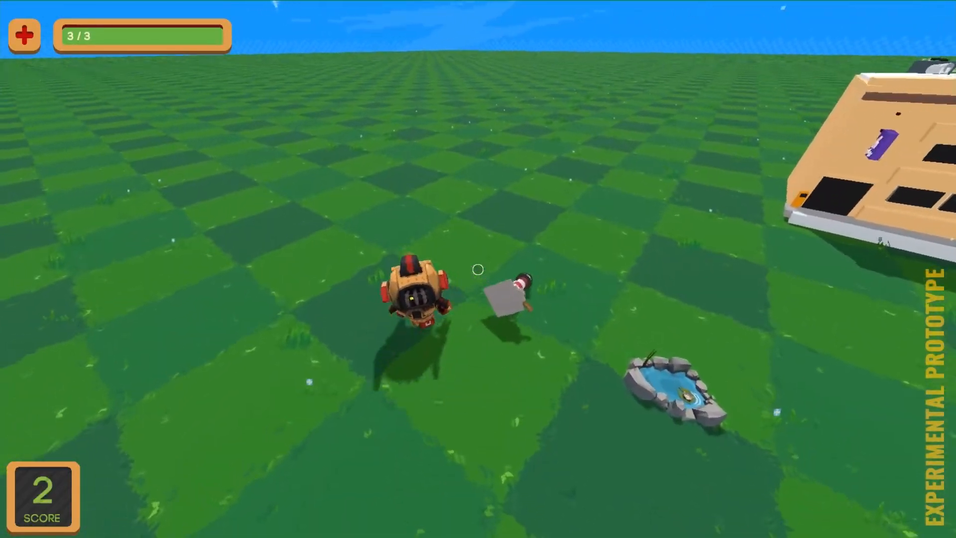
key("s")
key("w")
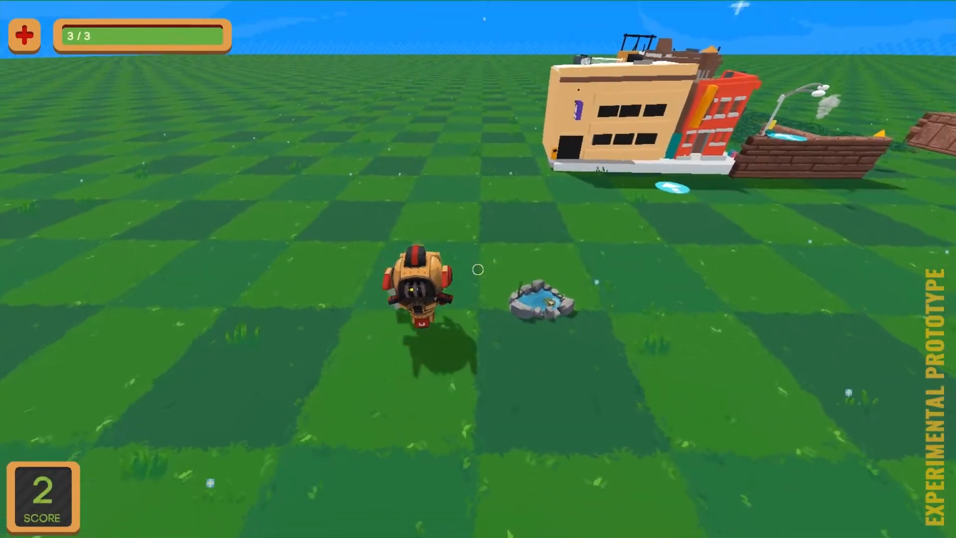
key("s")
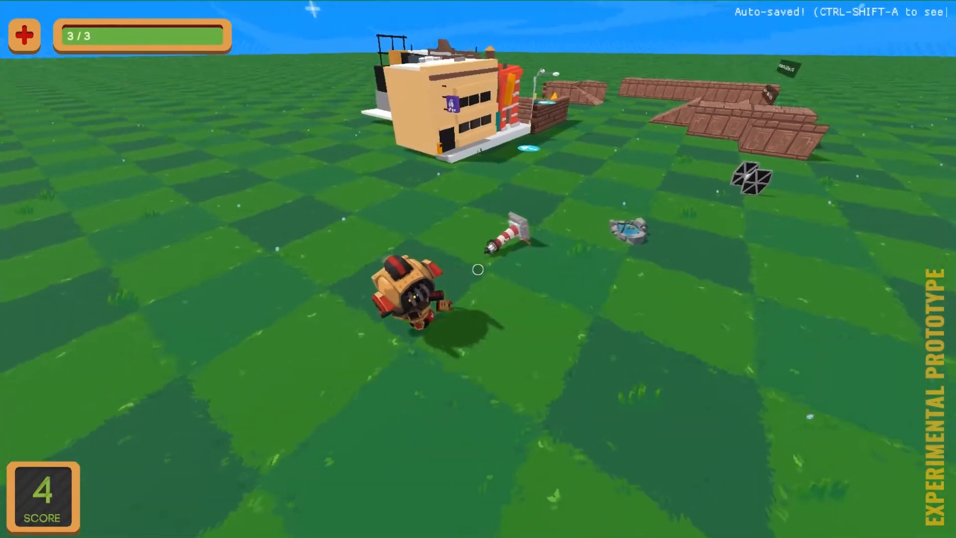
- Walk the robot from the brick structures past the city buildings toward the Tie fighter and lighthouse, and return to edit mode
key("w")
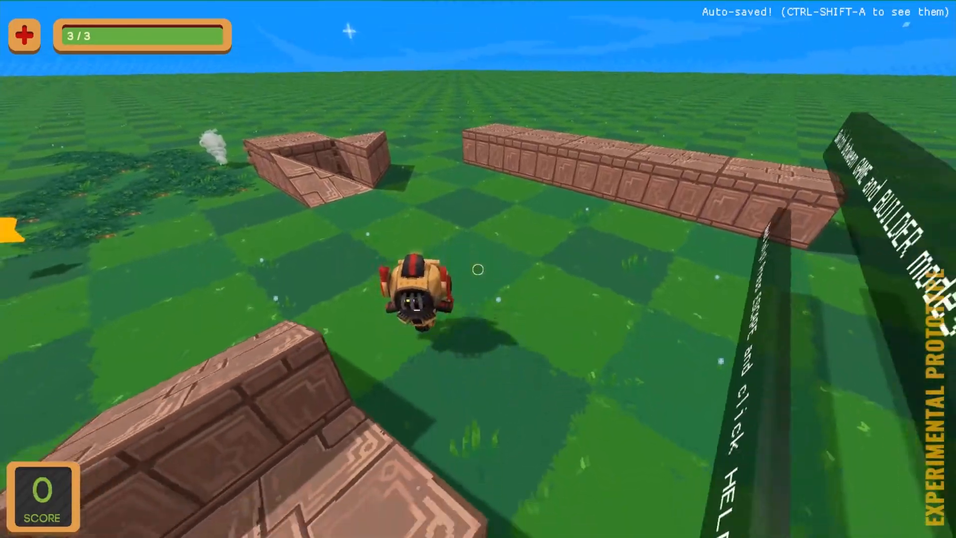
key("w")
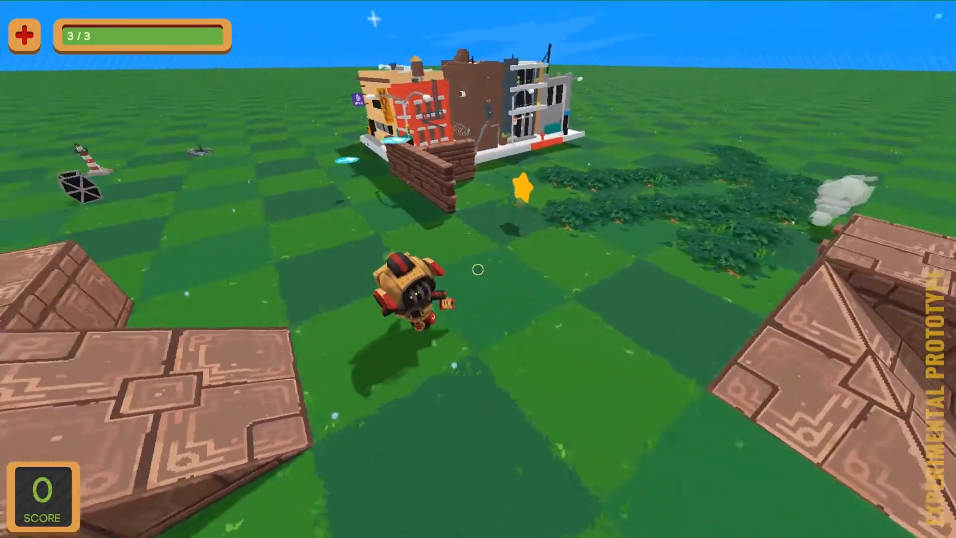
key("w")
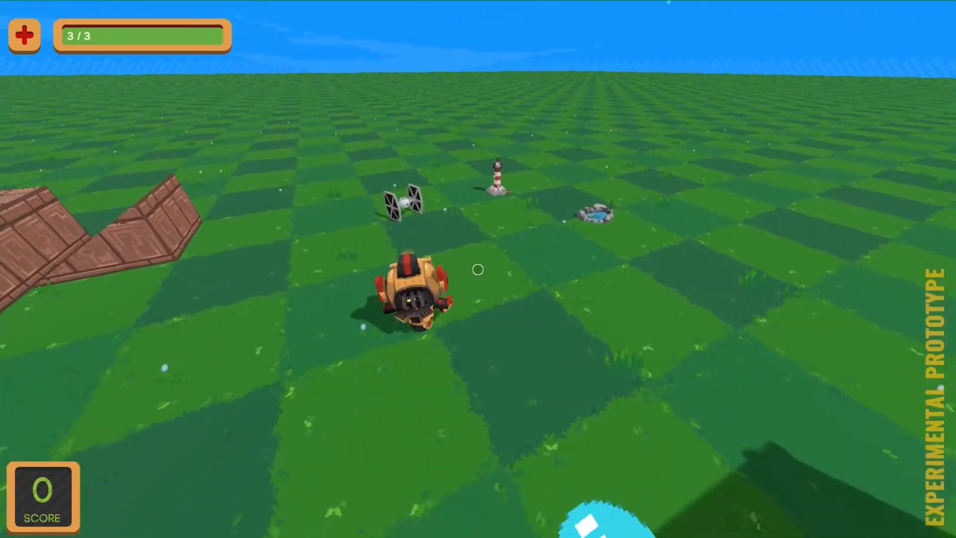
key("a")
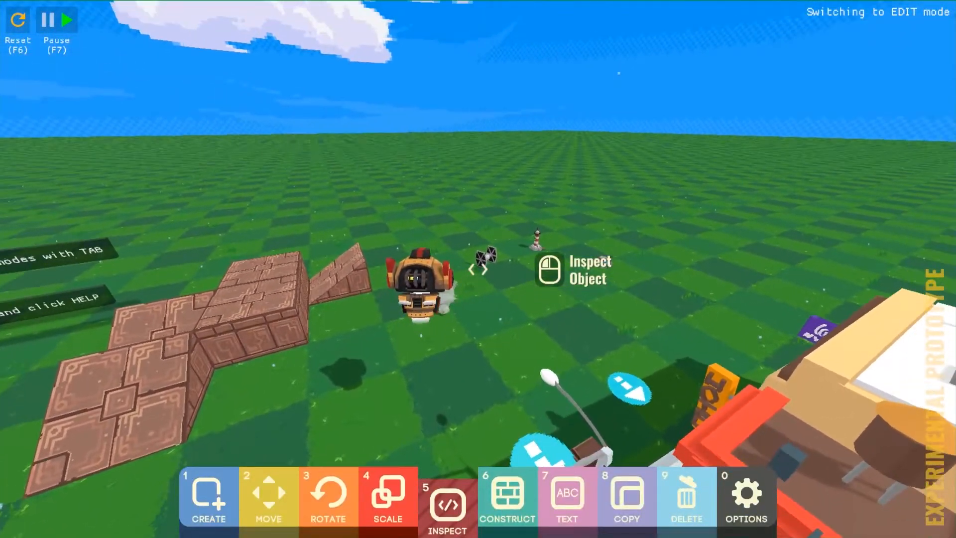
- Inspect the Tie fighter and add the Player Controls behavior from the ability category to it
left_click(478, 269)
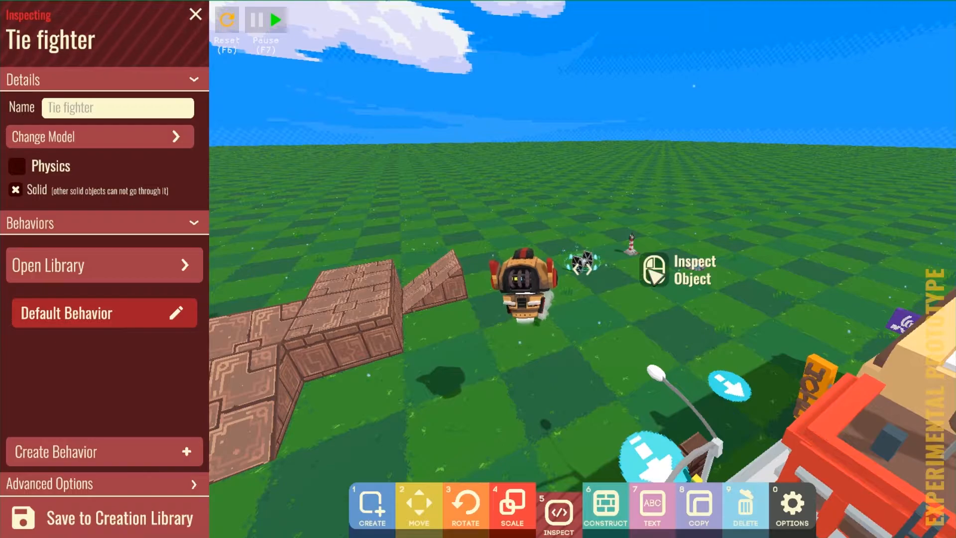
key("w")
right_click_drag(586, 287, 769, 229)
key("s")
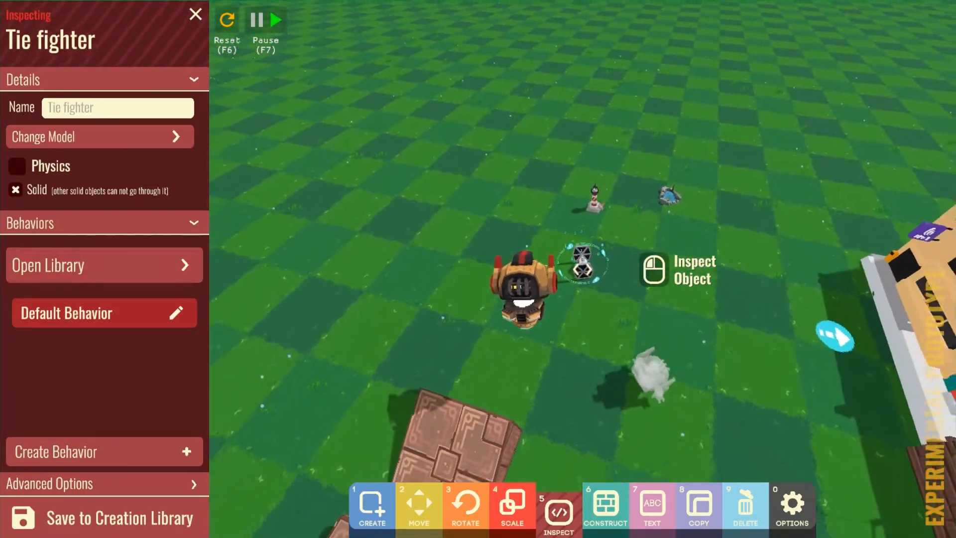
left_click(190, 267)
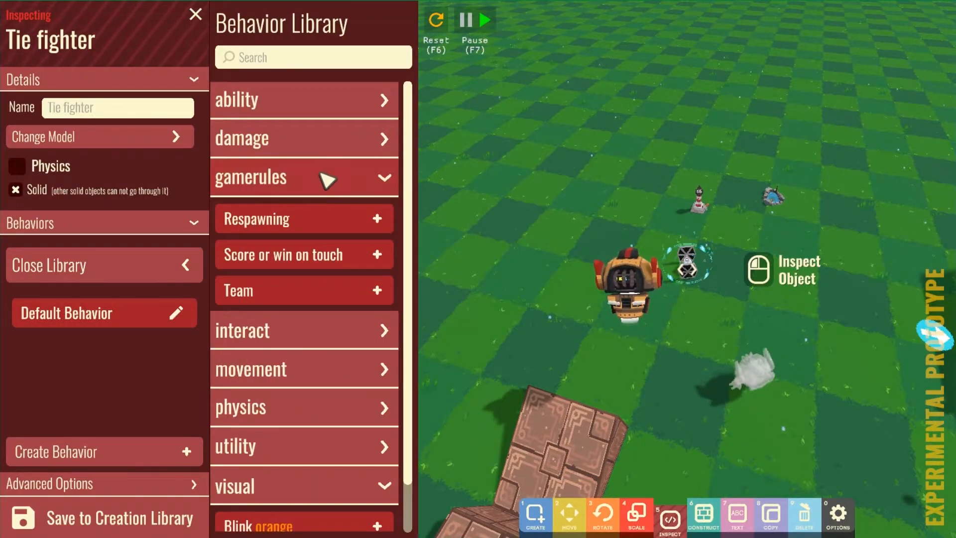
scroll(344, 186, "down", 2)
scroll(348, 232, "up", 2)
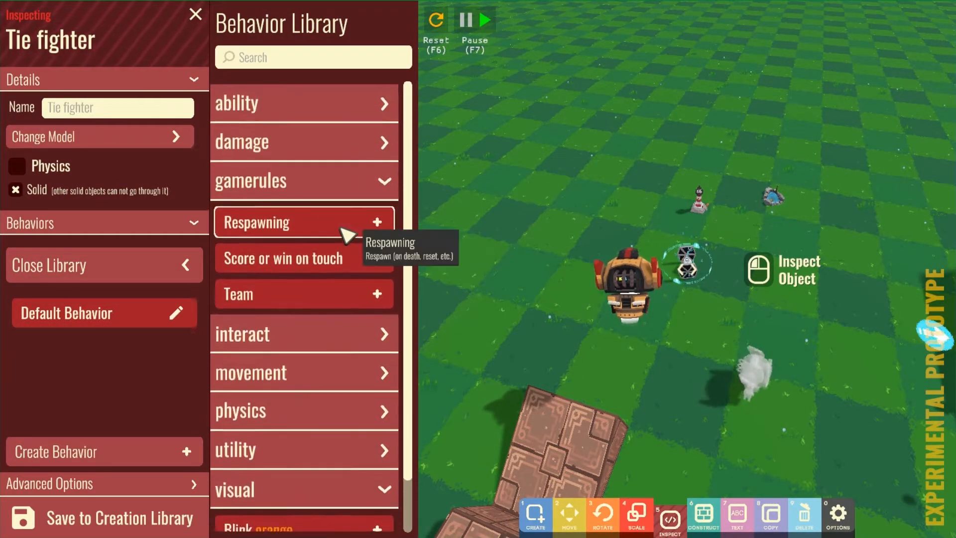
left_click(386, 103)
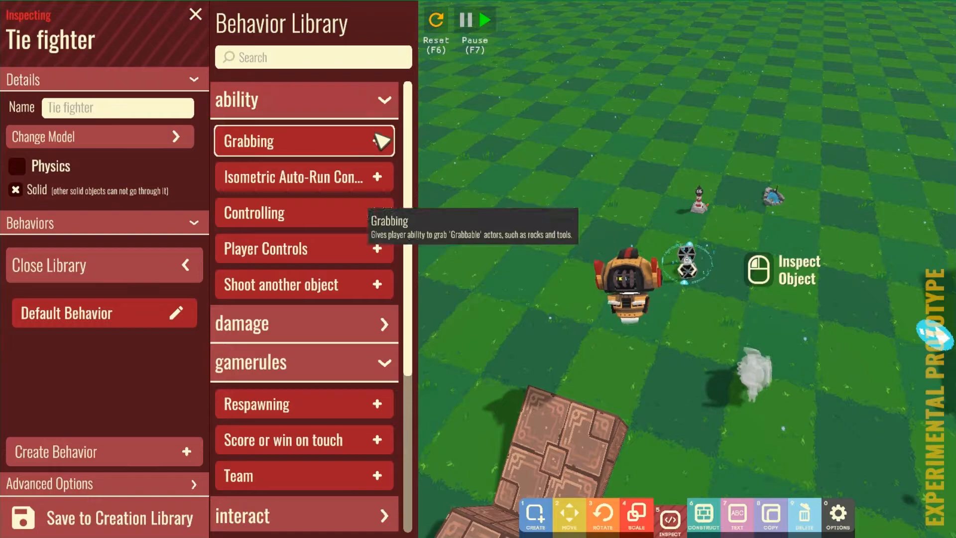
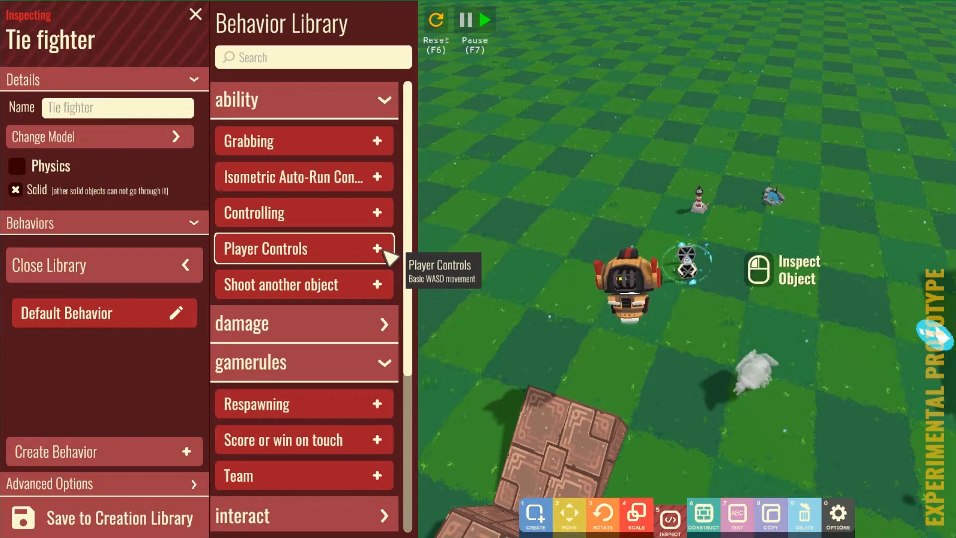
left_click(378, 249)
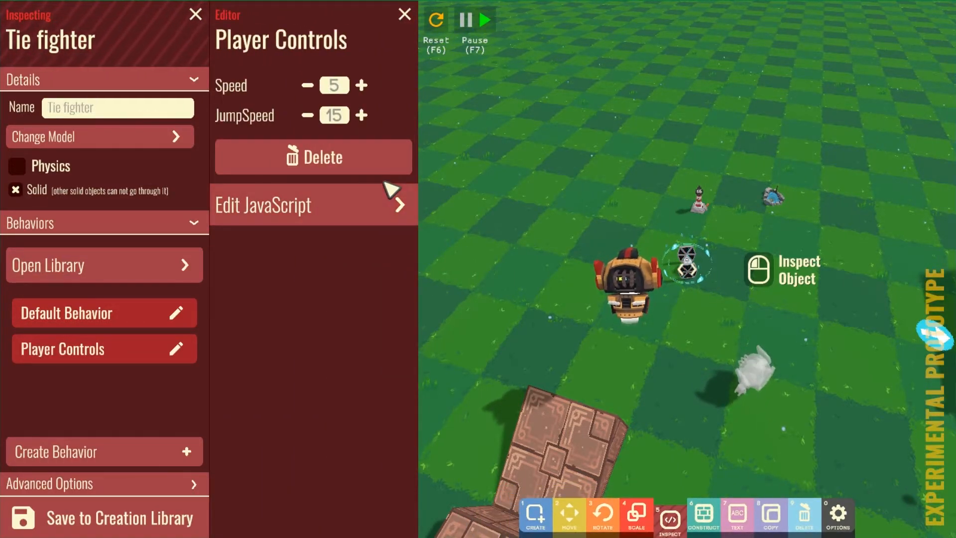
- Add the Takes damage behavior from the damage category to the Tie fighter and close its settings
left_click(156, 264)
left_click(160, 267)
left_click(160, 266)
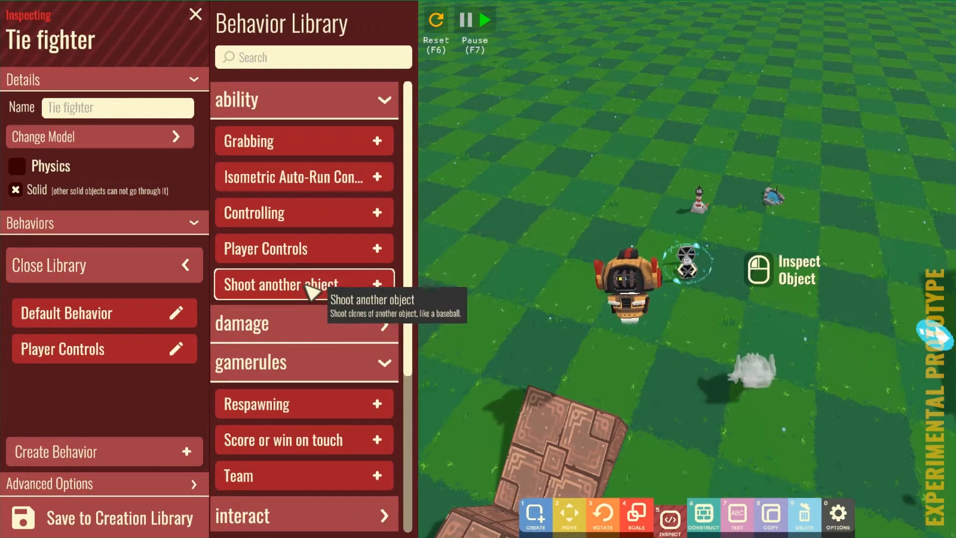
scroll(358, 268, "down", 3)
left_click(385, 216)
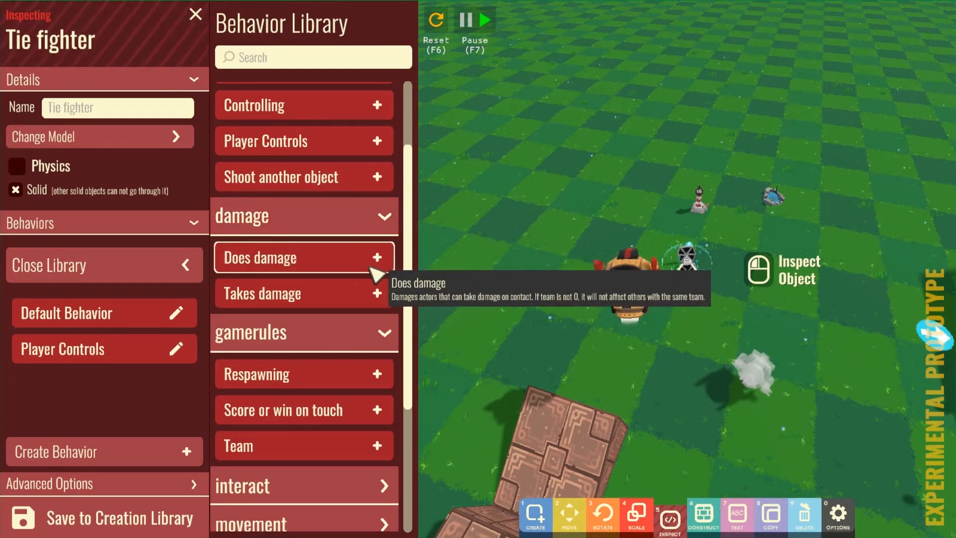
left_click(380, 301)
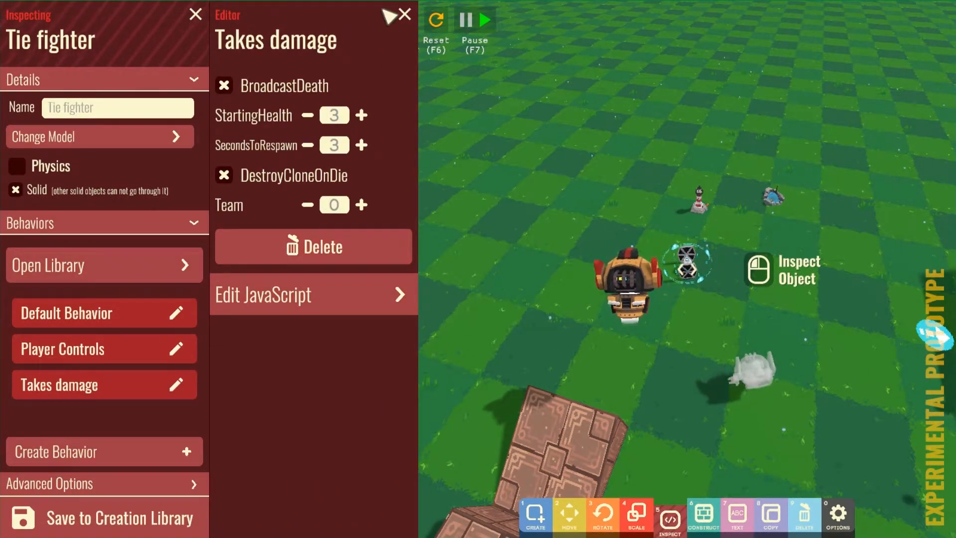
left_click(404, 14)
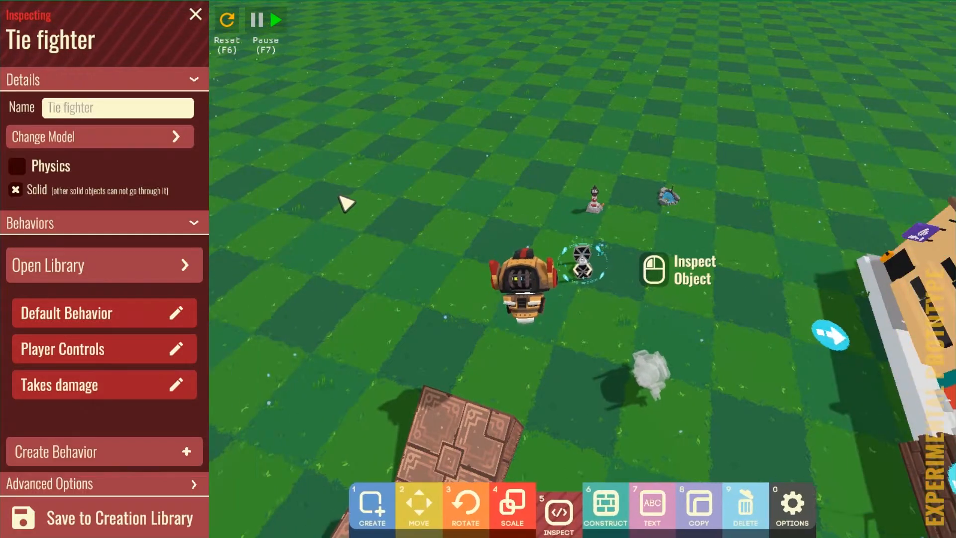
- Add the Blink orange behavior from the visual category to the Tie fighter
left_click(146, 280)
scroll(314, 351, "down", 4)
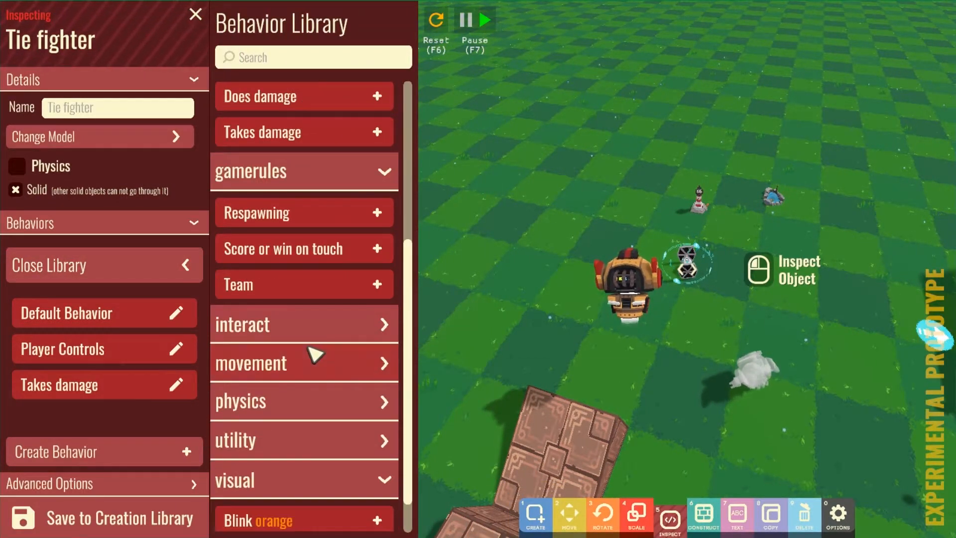
scroll(359, 352, "down", 1)
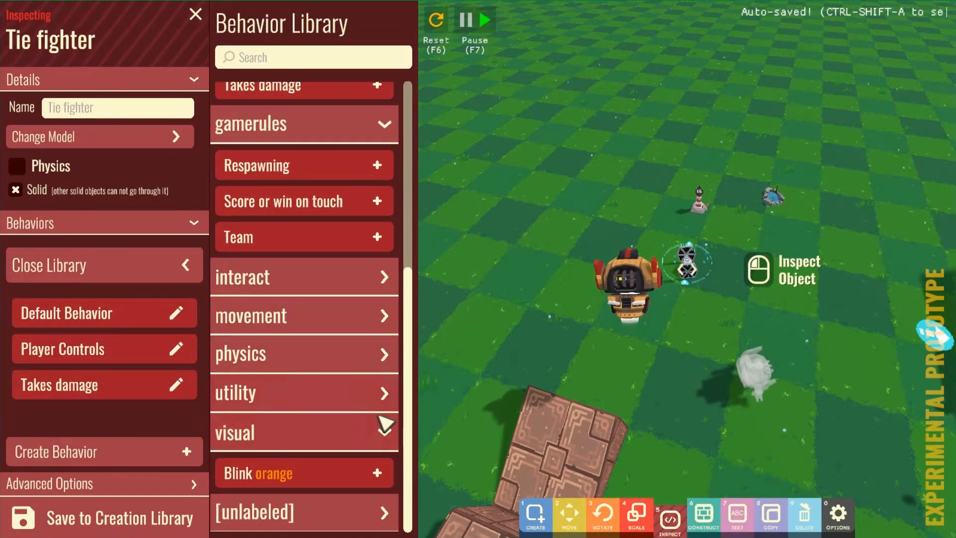
left_click(381, 433)
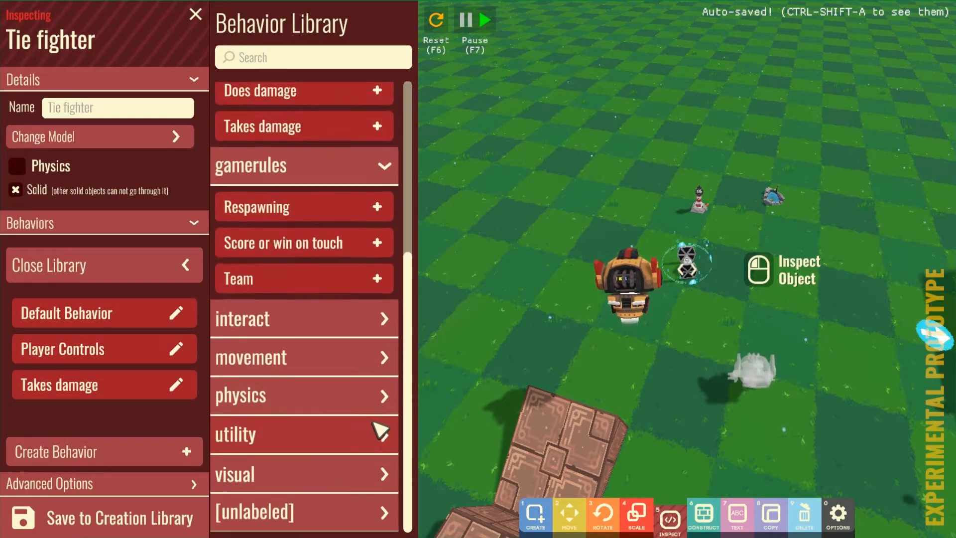
left_click(388, 474)
scroll(389, 466, "down", 2)
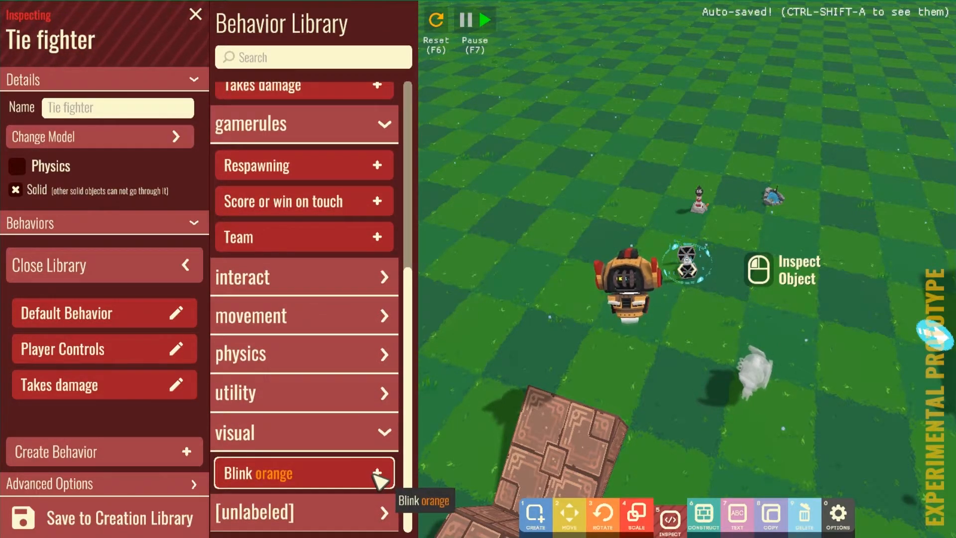
left_click(377, 472)
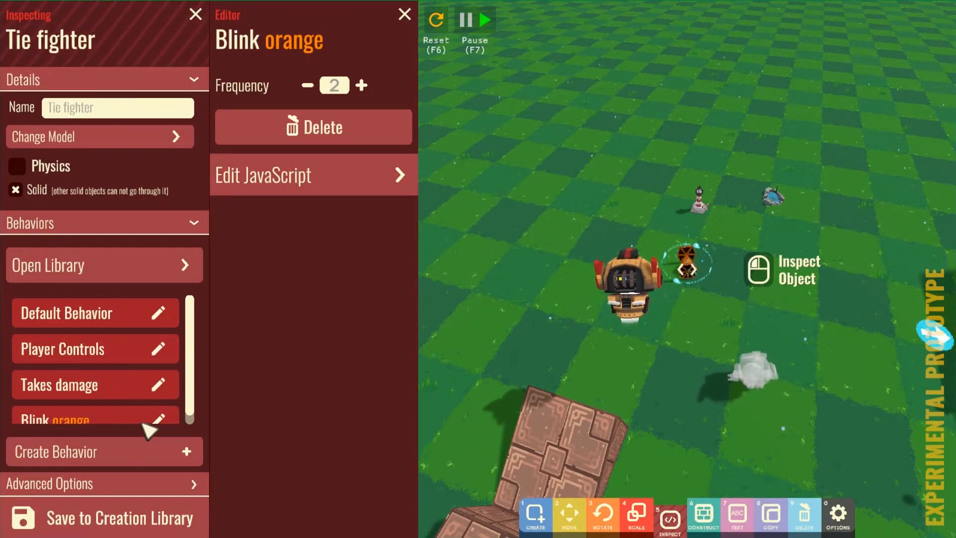
- Delete the Blink orange behavior from the Tie fighter and open the settings of Takes damage
scroll(122, 328, "down", 1)
left_click(160, 414)
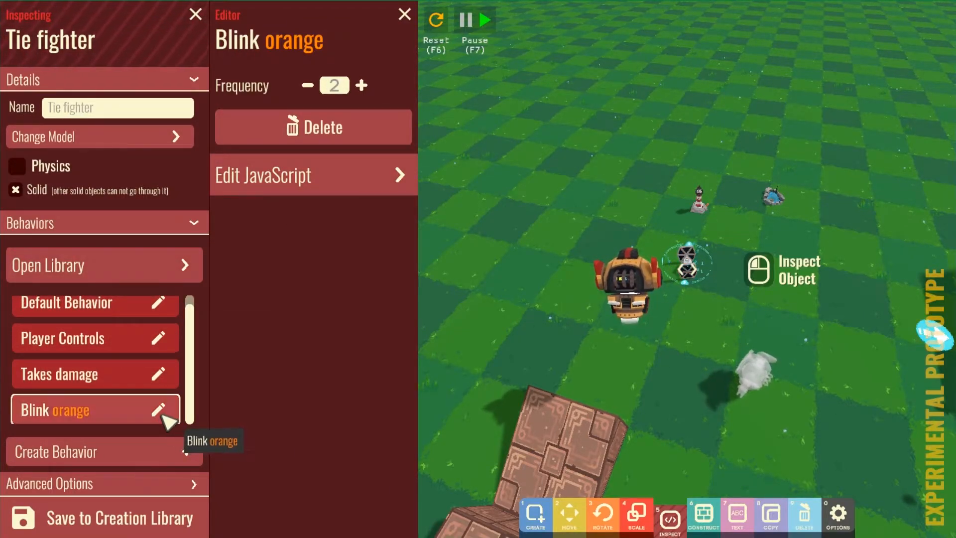
scroll(187, 380, "down", 1)
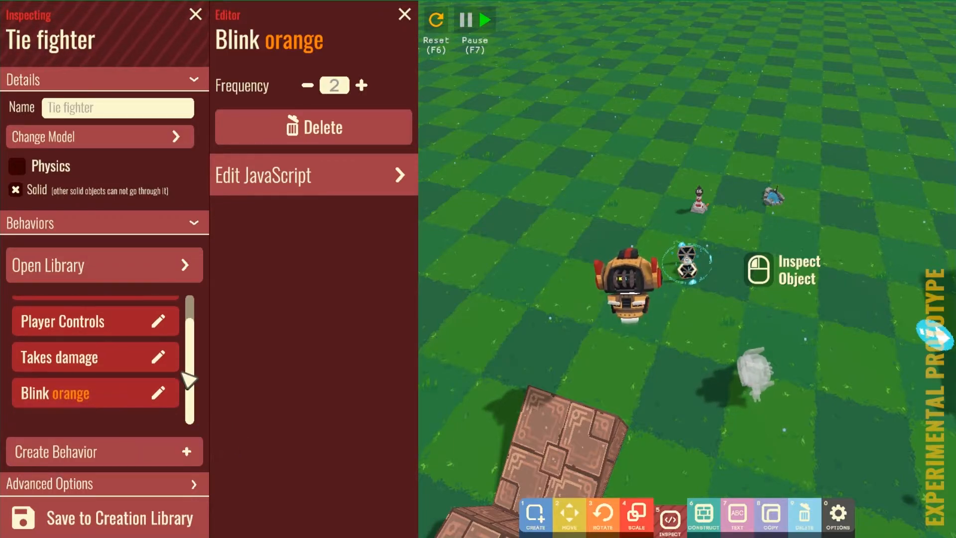
left_click(324, 141)
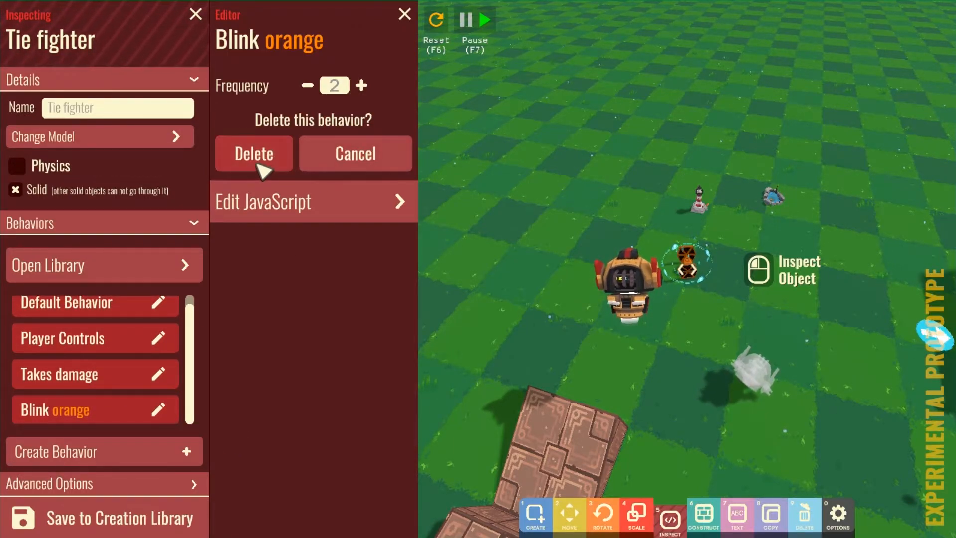
left_click(257, 160)
left_click(150, 385)
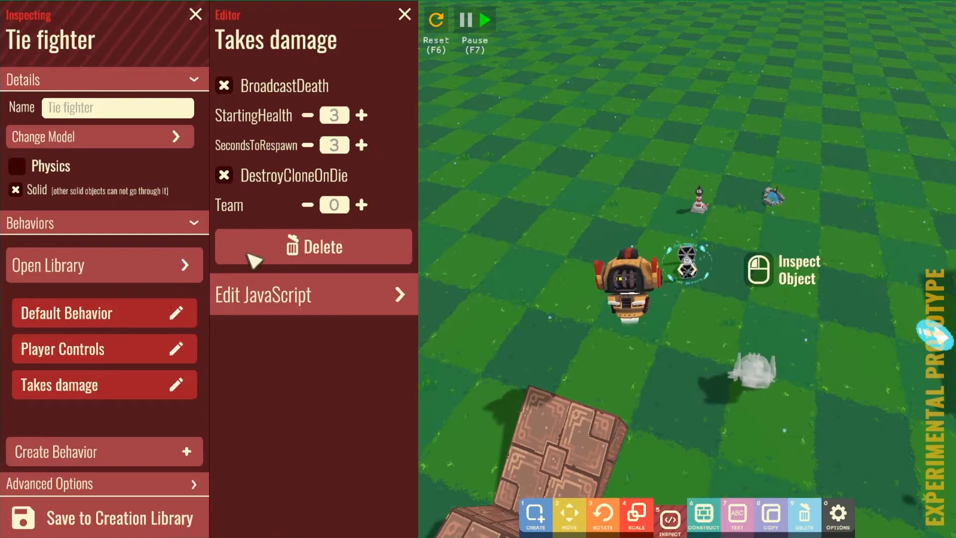
left_click(279, 248)
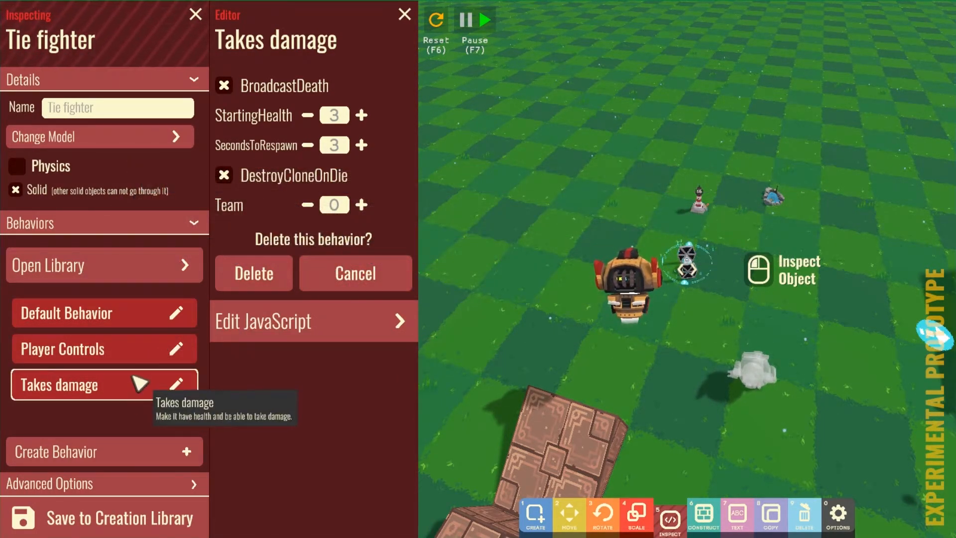
- Add the Dialog box on touch behavior from the unlabeled category to the Tie fighter
left_click(128, 274)
left_click(124, 274)
left_click(124, 274)
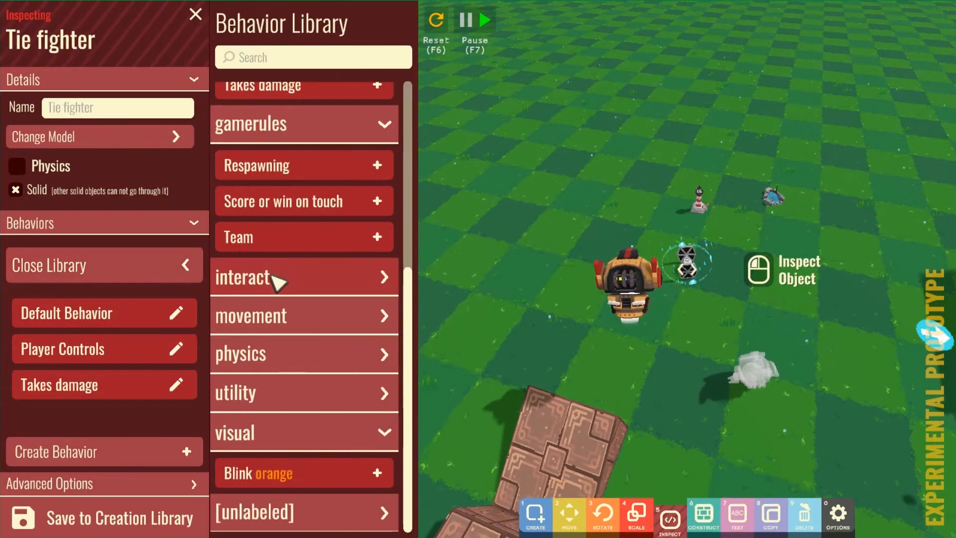
left_click(386, 513)
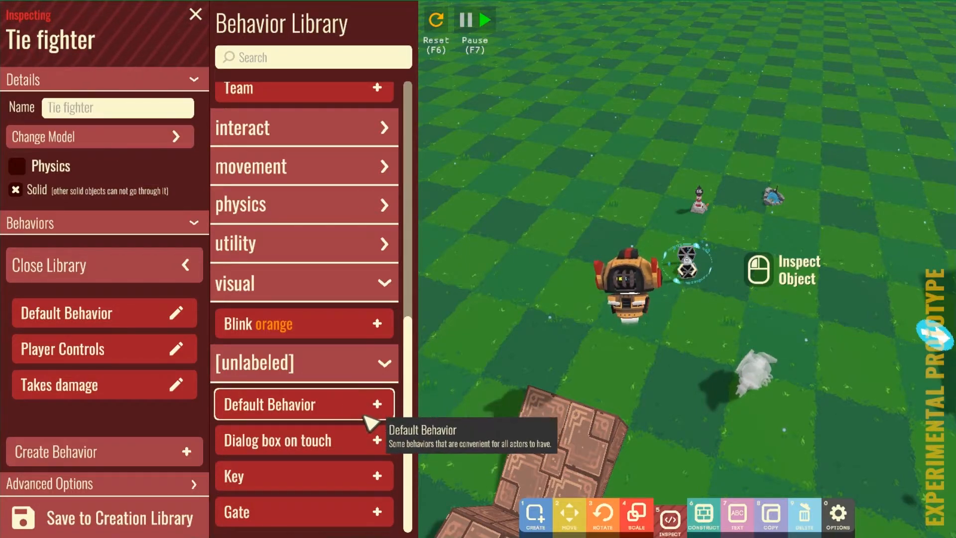
left_click(355, 451)
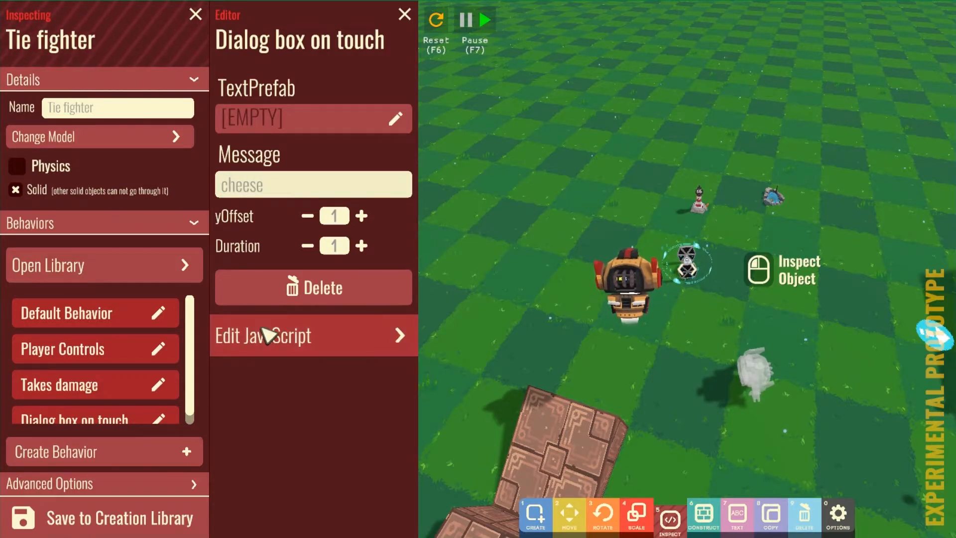
- Choose the Tie fighter in the scene as the TextPrefab of the Dialog box on touch behavior
left_click(303, 119)
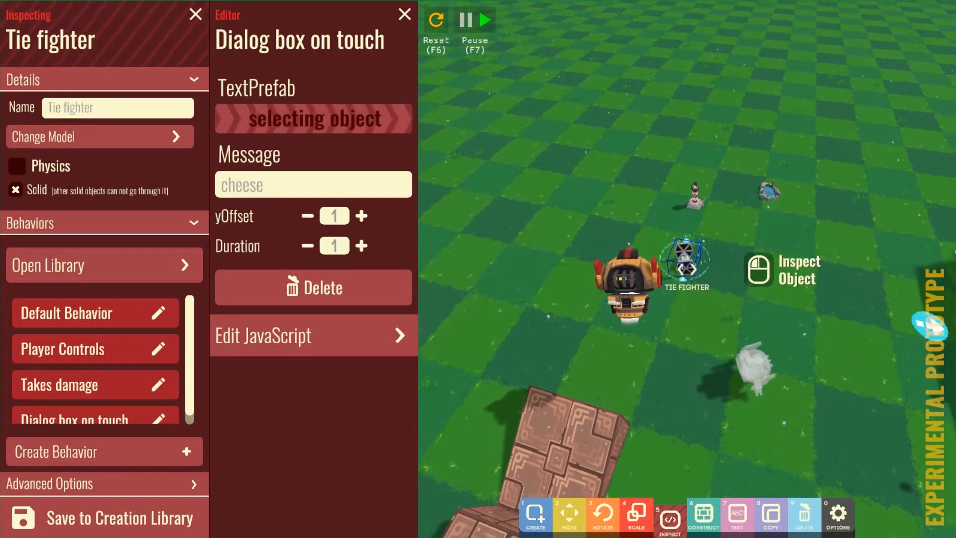
left_click(687, 263)
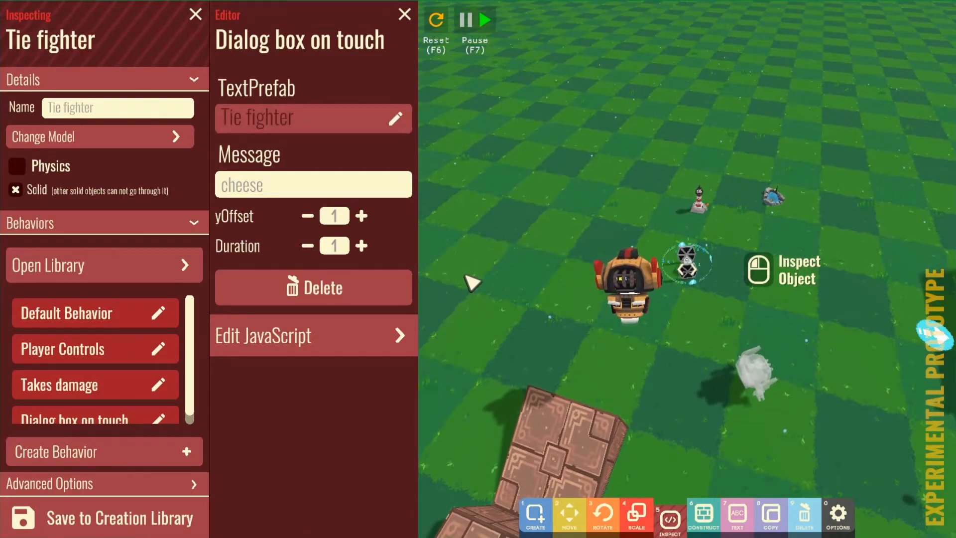
scroll(150, 378, "down", 2)
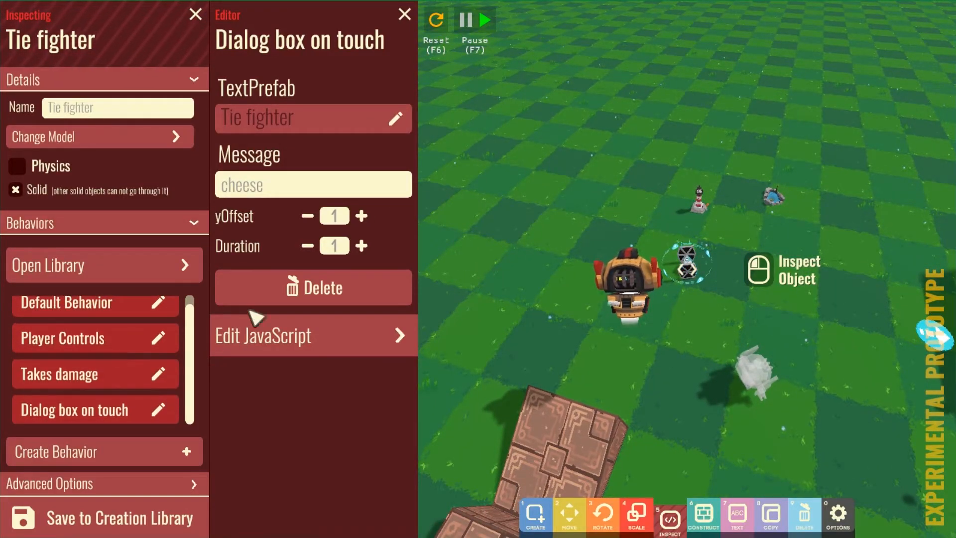
- Try the Key behavior from the unlabeled category on the Tie fighter and delete it again
left_click(100, 266)
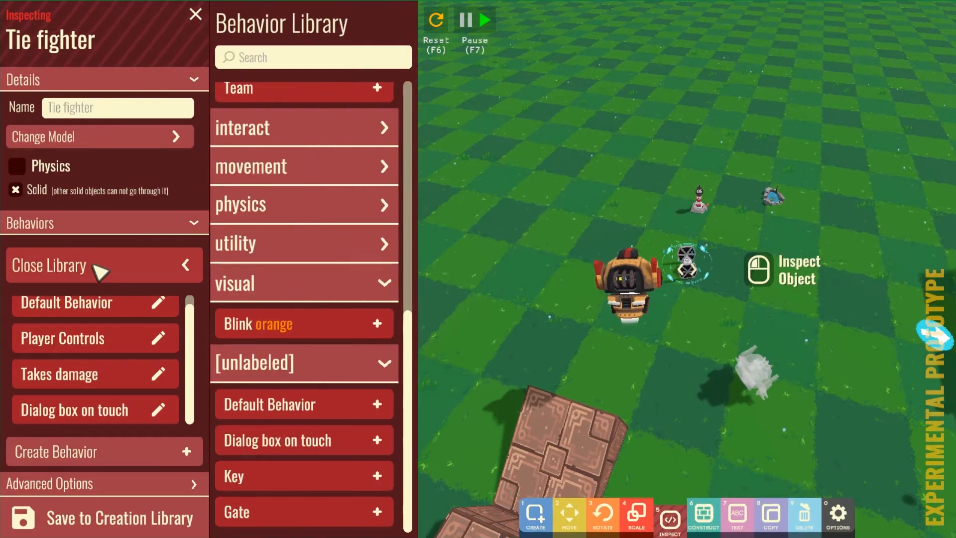
left_click(102, 272)
left_click(103, 274)
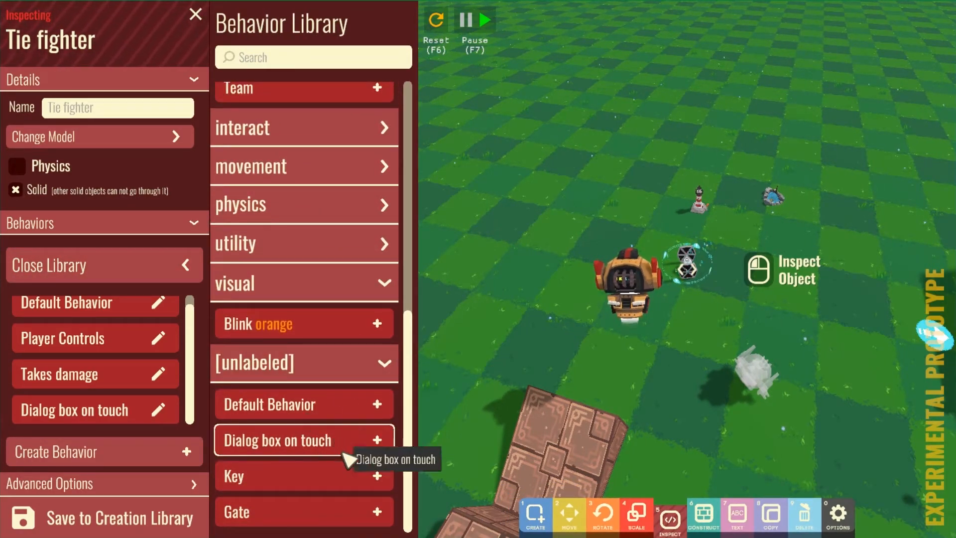
left_click(381, 489)
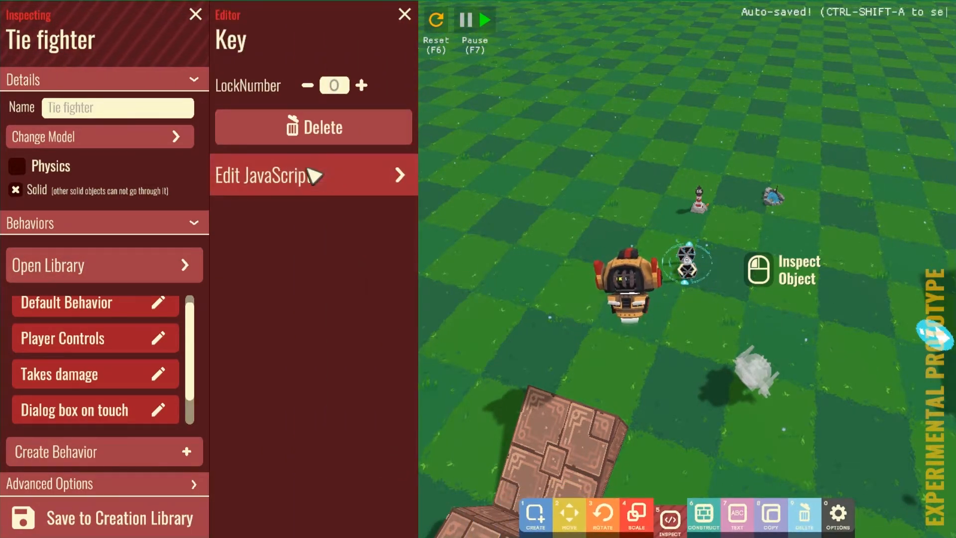
scroll(118, 417, "down", 1)
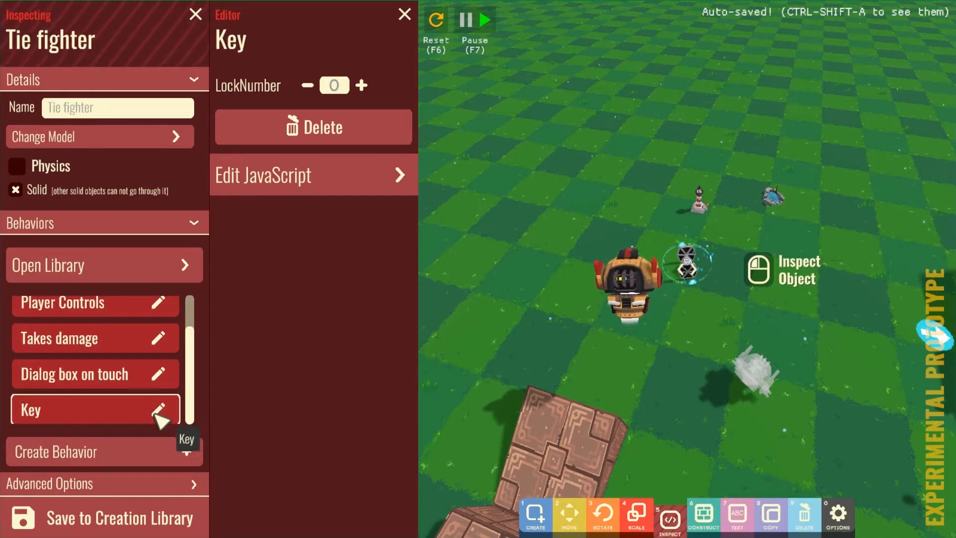
left_click(354, 139)
left_click(254, 154)
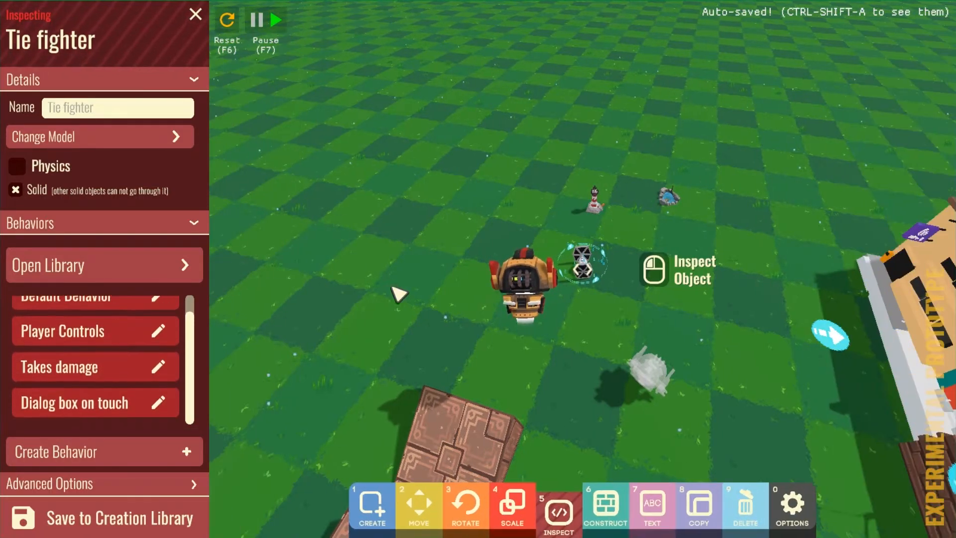
- Look through the behavior library and expand the Tie fighter's advanced options
left_click(100, 265)
scroll(337, 438, "down", 2)
scroll(331, 463, "up", 2)
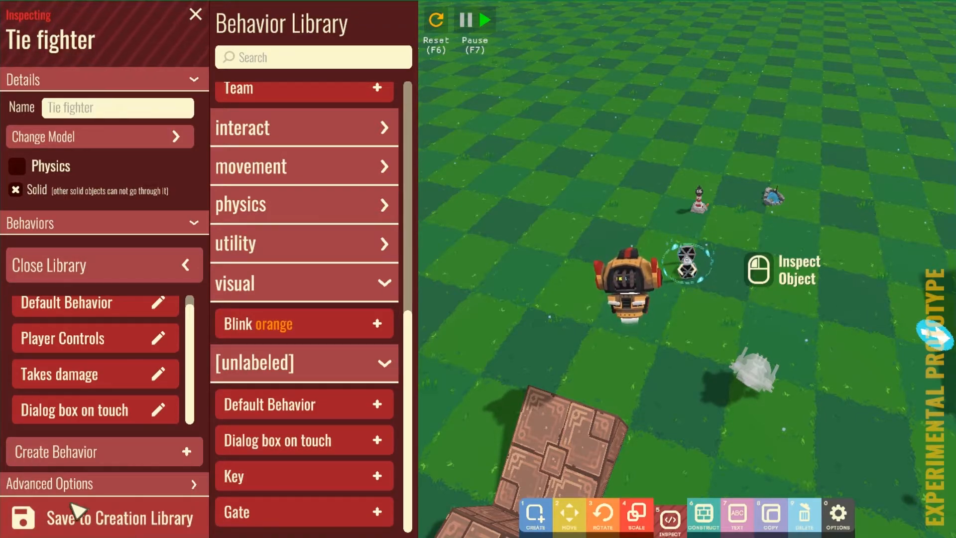
left_click(124, 484)
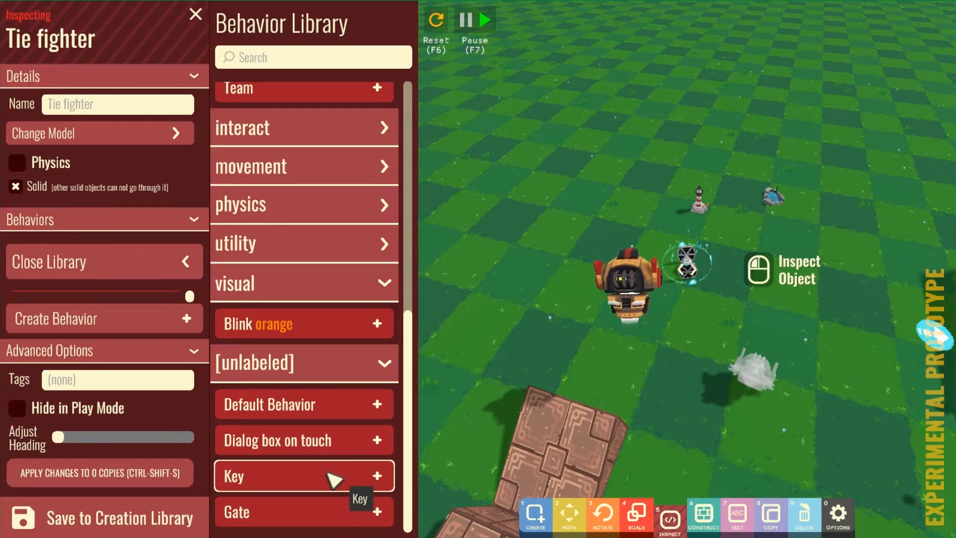
- Try the Gate behavior on the Tie fighter and delete it again
left_click(315, 515)
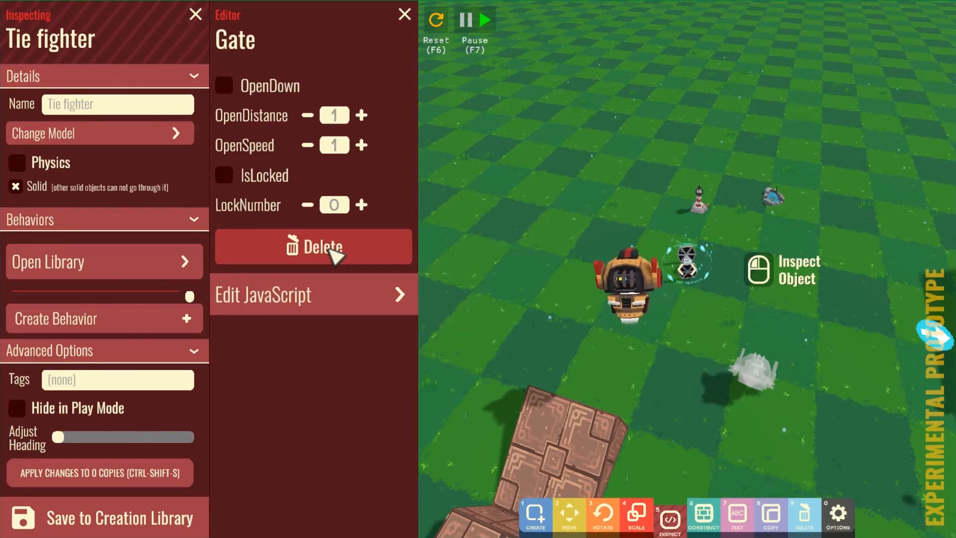
left_click(334, 256)
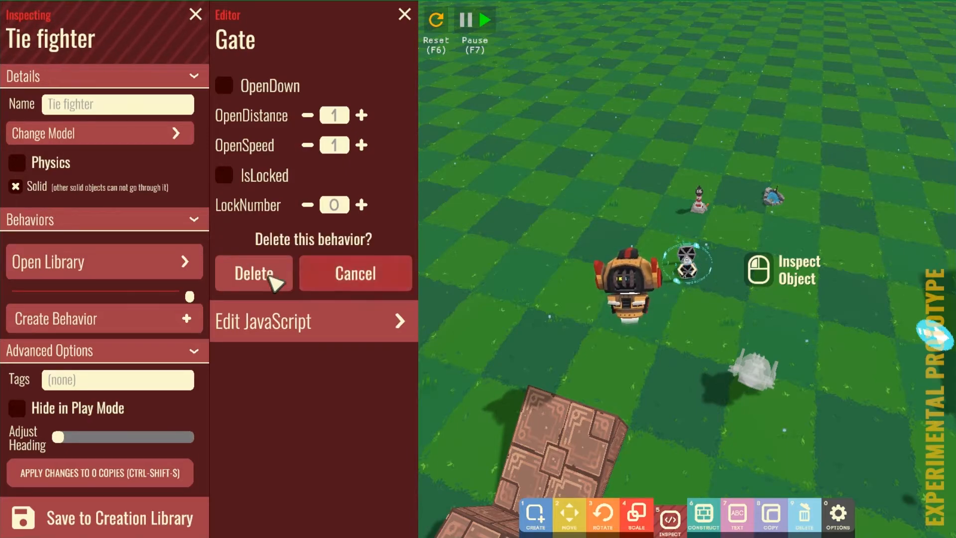
left_click(269, 275)
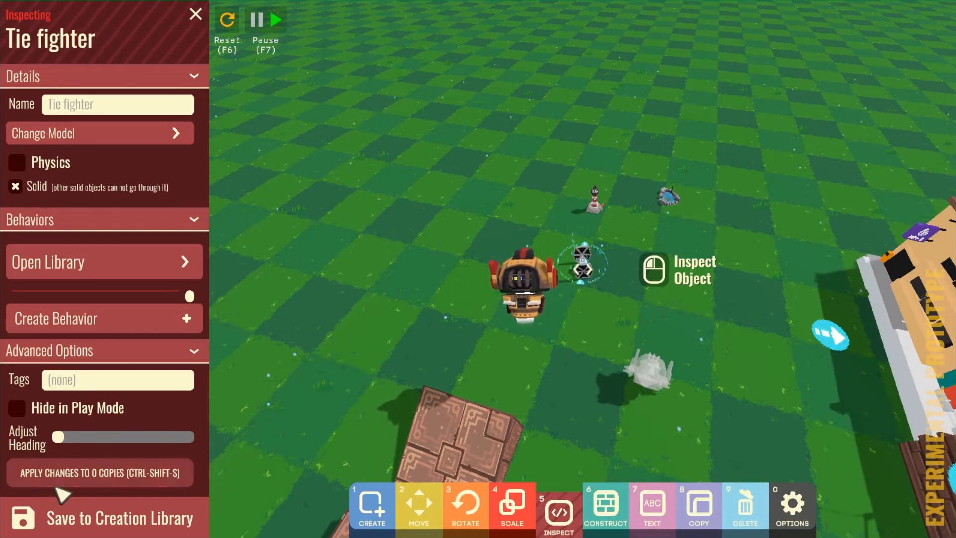
left_click(111, 380)
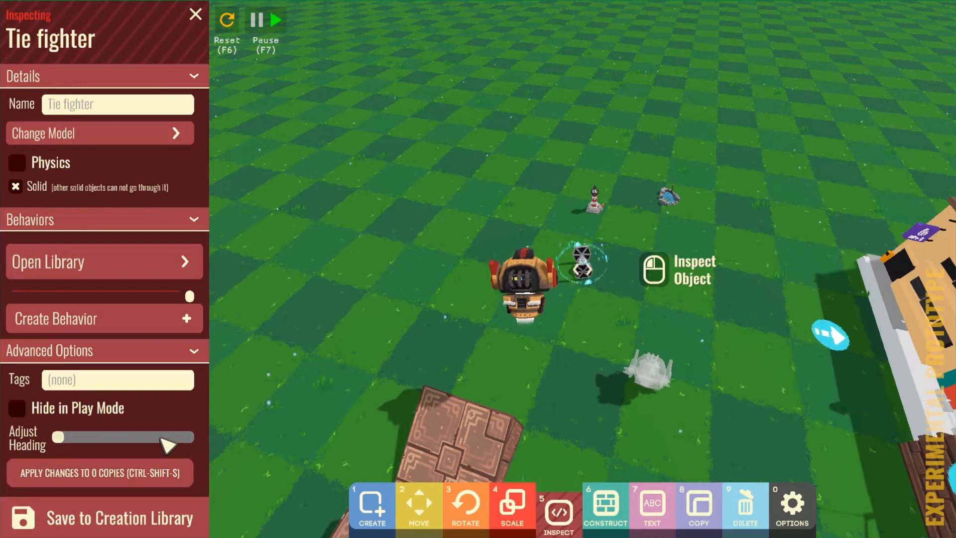
- Play-test the Tie fighter's Dialog box on touch behavior by moving the character up to and around it, and return to edit mode
key("Tab")
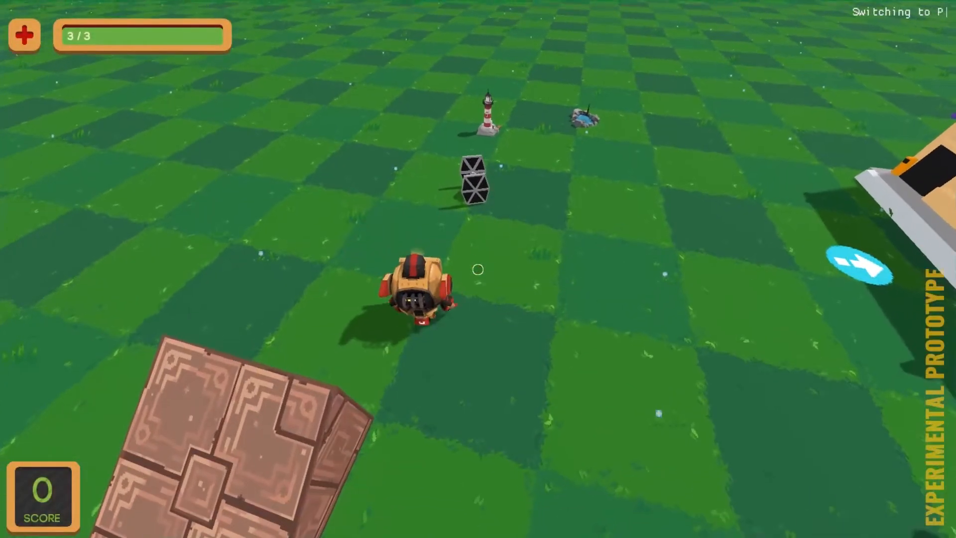
key("w")
key("d")
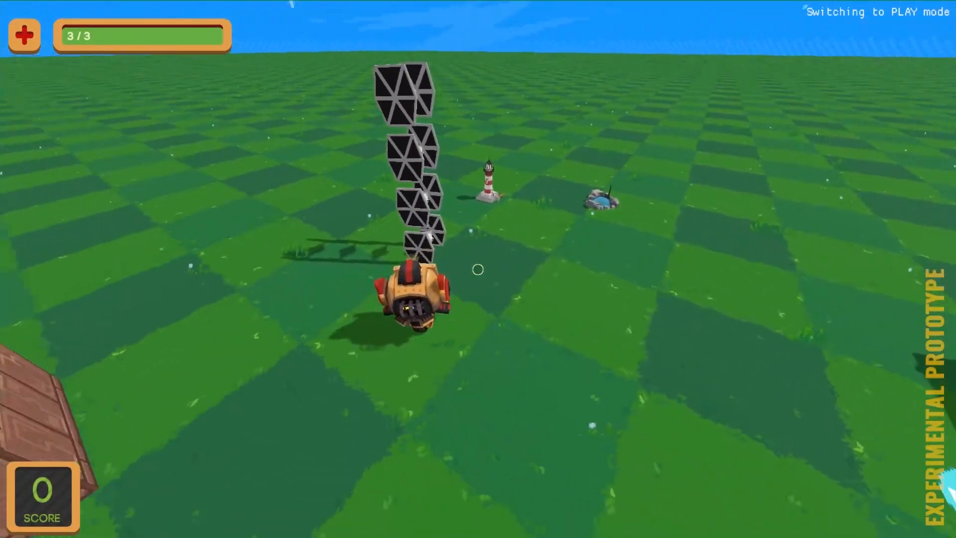
key("w")
key("s")
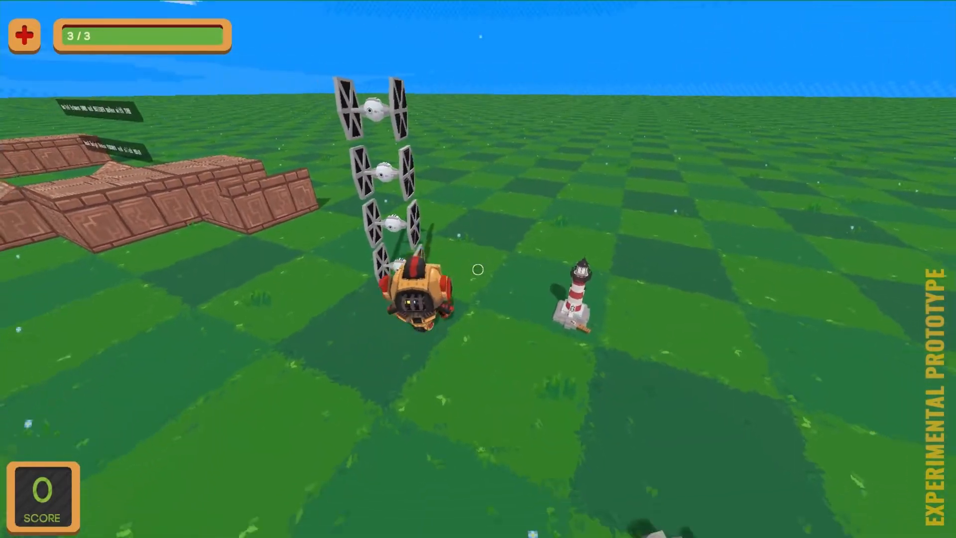
key("d")
key("w")
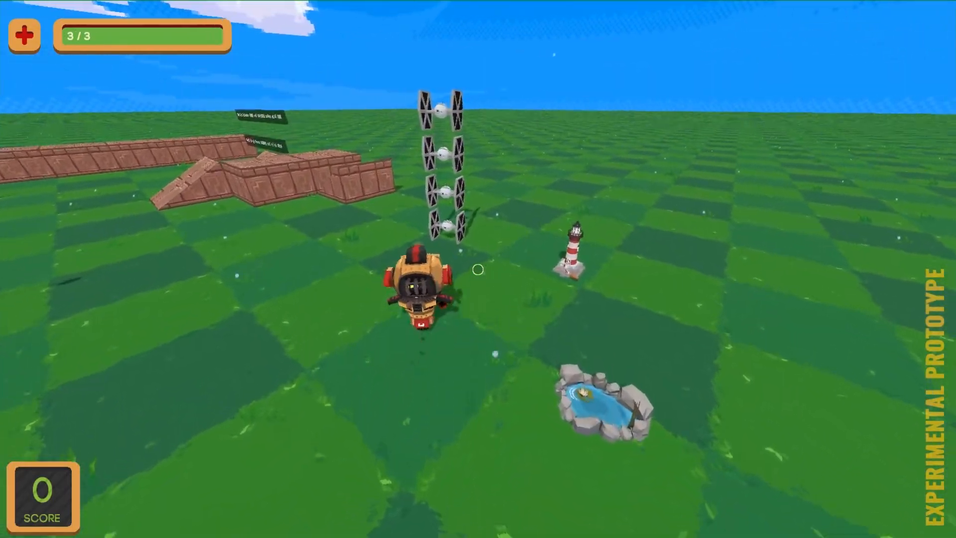
key("Escape")
key("Escape")
key("Tab")
key("s")
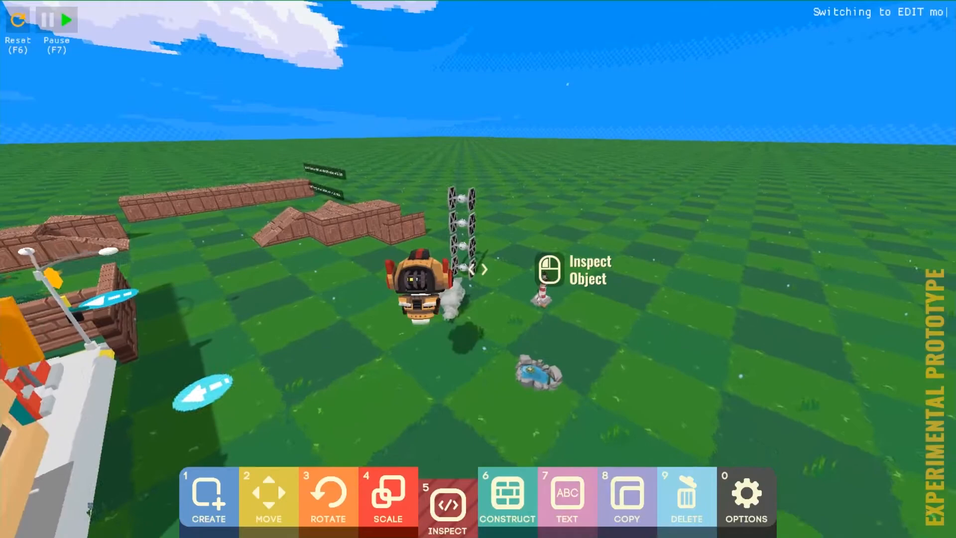
- Inspect the Tie fighter, look through its behavior list, and view the JavaScript of its Default Behavior
left_click(479, 269)
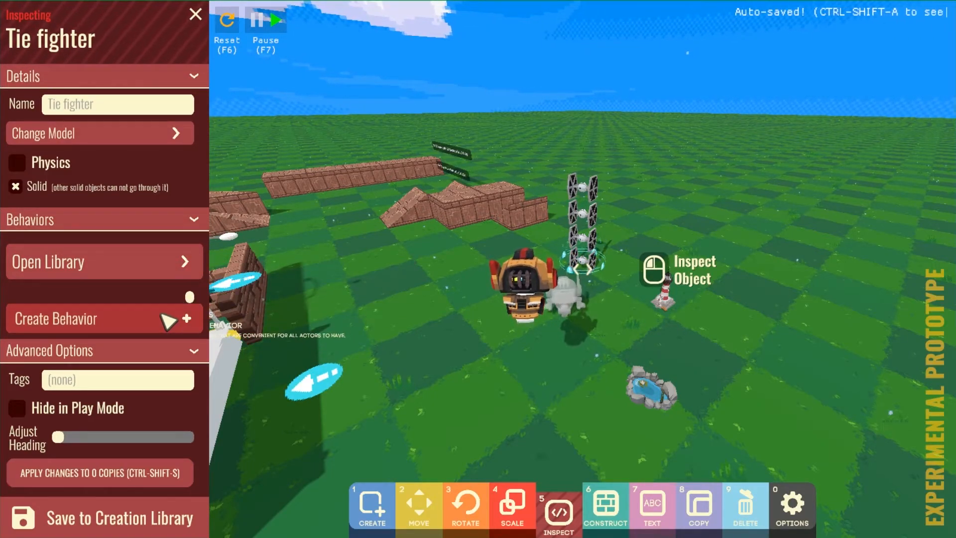
left_click(95, 350)
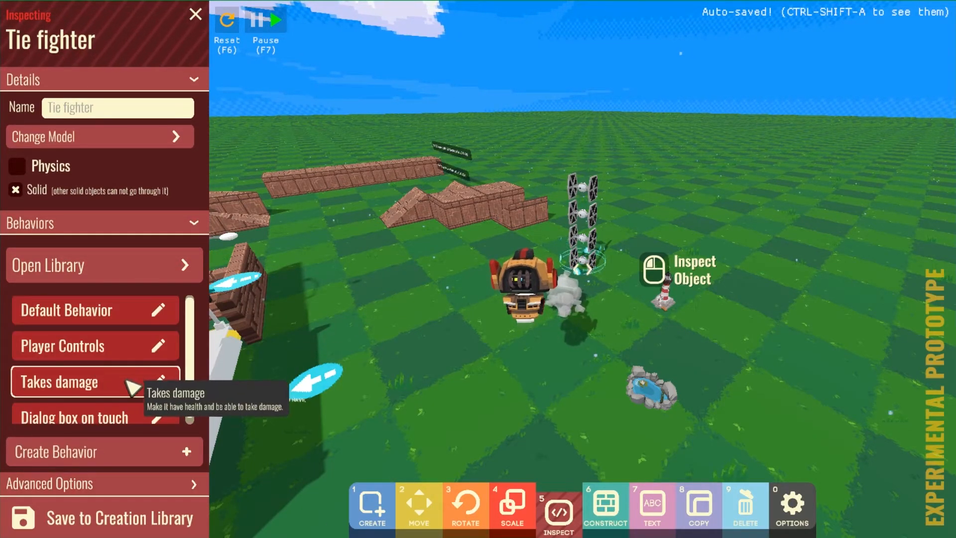
scroll(144, 369, "down", 1)
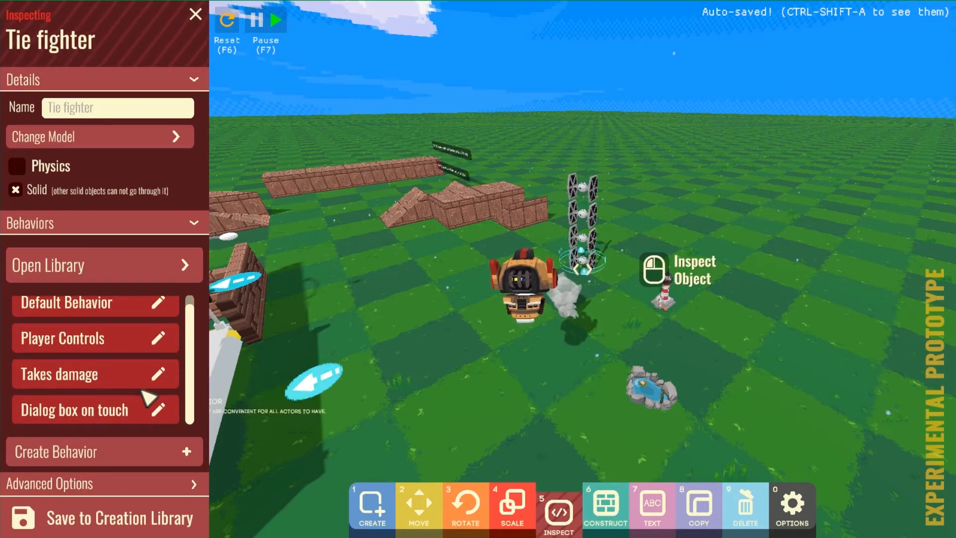
scroll(89, 396, "up", 1)
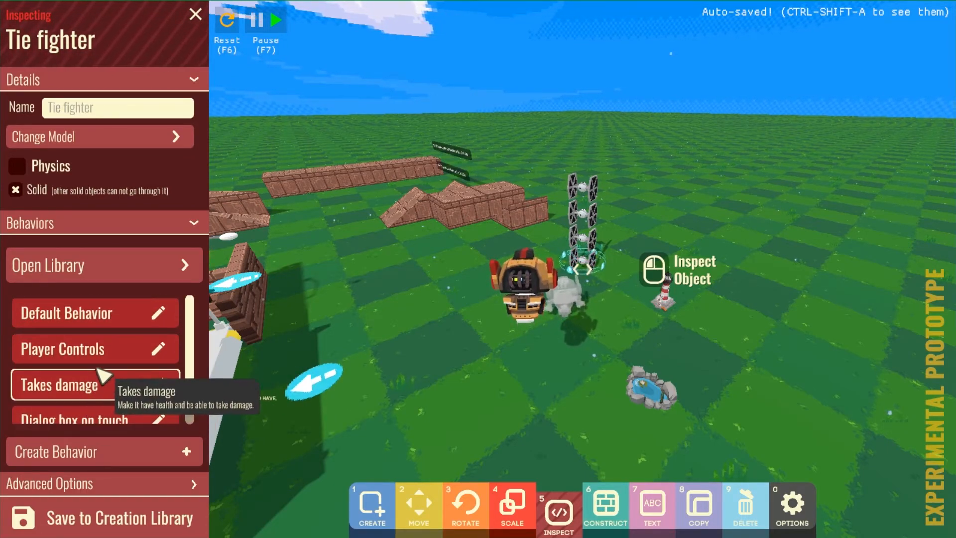
left_click(116, 322)
left_click(399, 140)
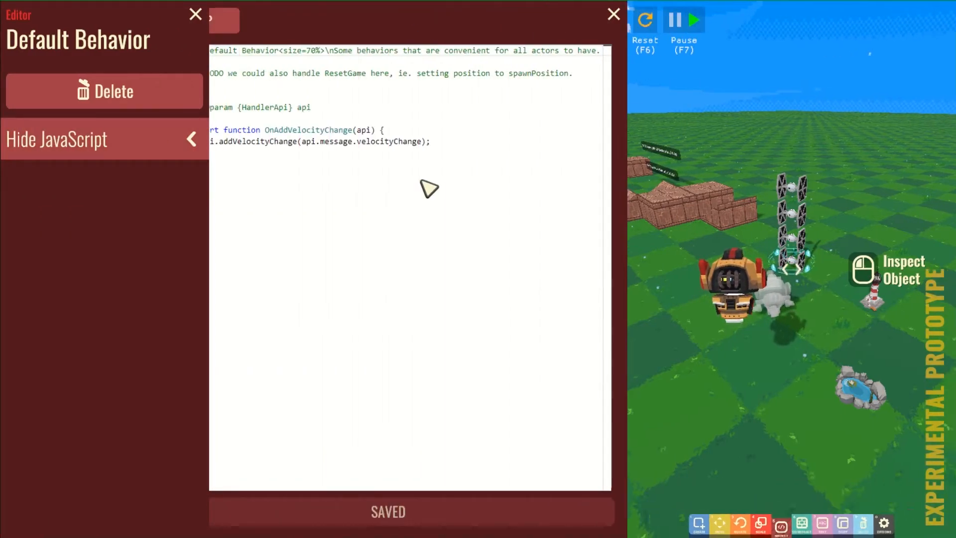
left_click(196, 14)
- Delete the Player Controls behavior from the Tie fighter
left_click(100, 350)
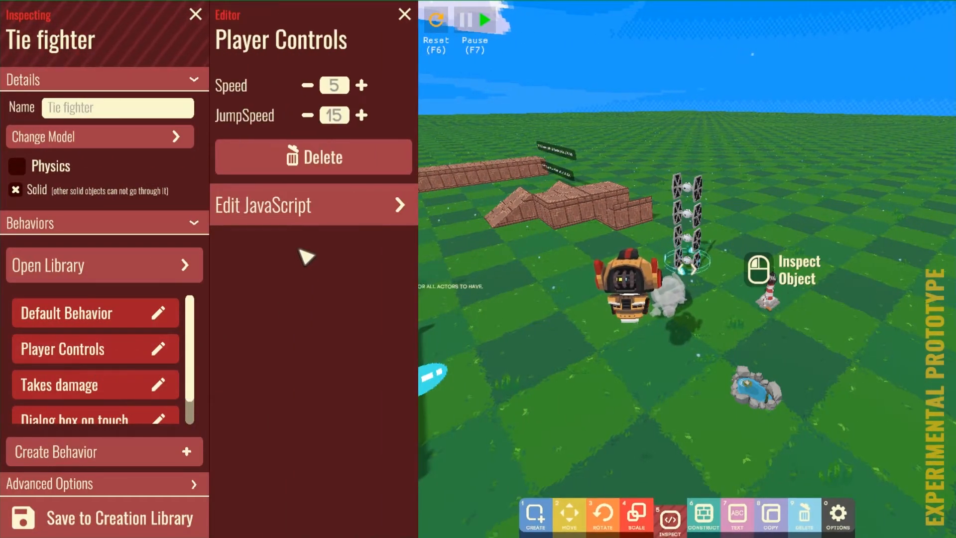
left_click(359, 162)
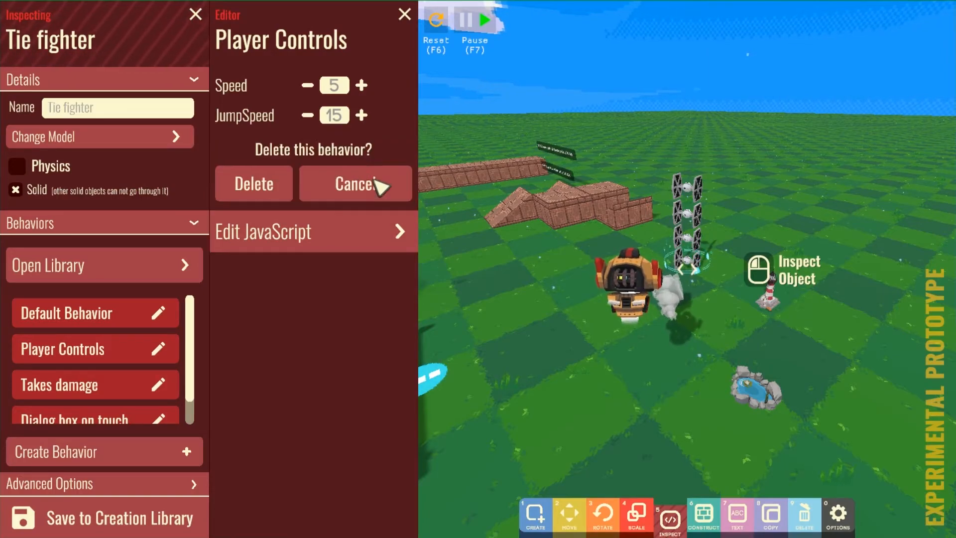
left_click(261, 188)
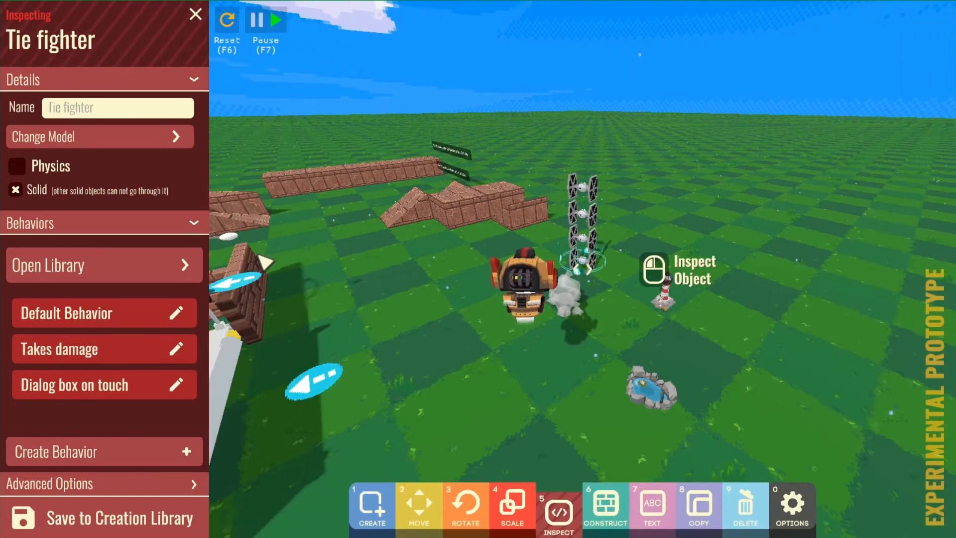
- Read through the settings and JavaScript of the Tie fighter's Takes damage behavior, and stop inspecting the object
left_click(115, 351)
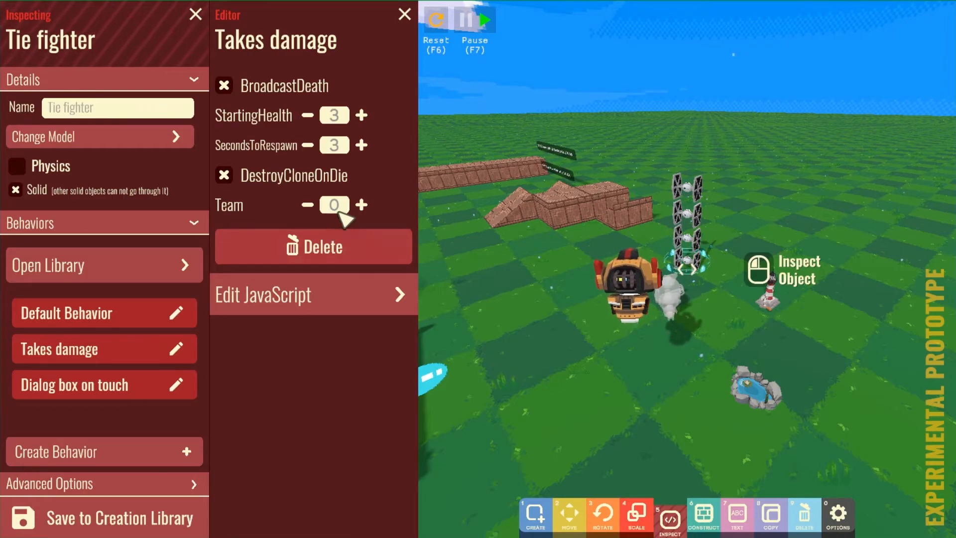
left_click(325, 310)
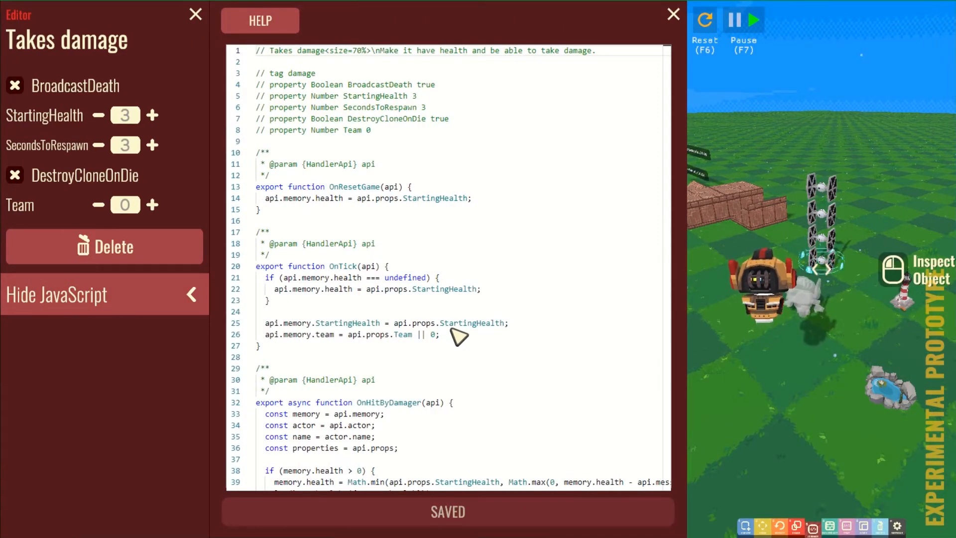
scroll(470, 353, "down", 7)
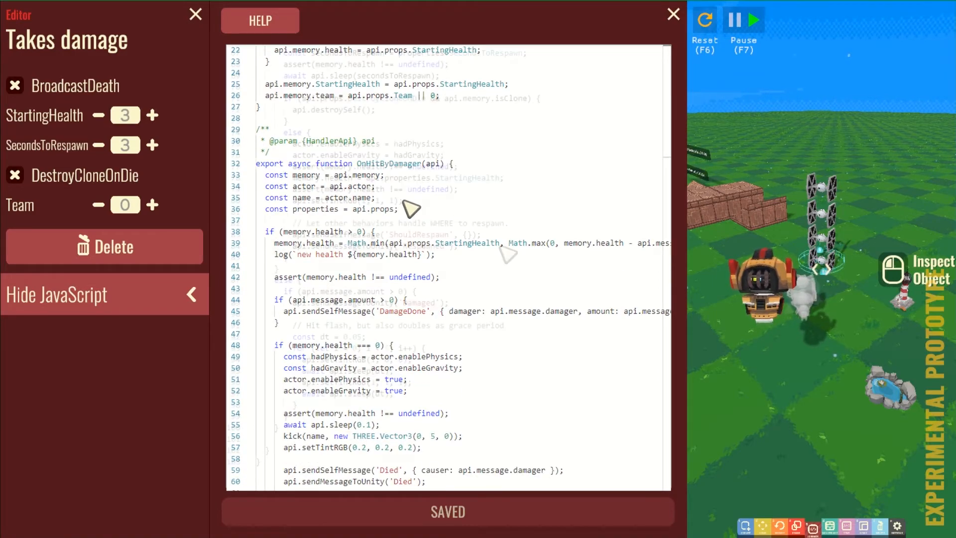
scroll(508, 253, "down", 15)
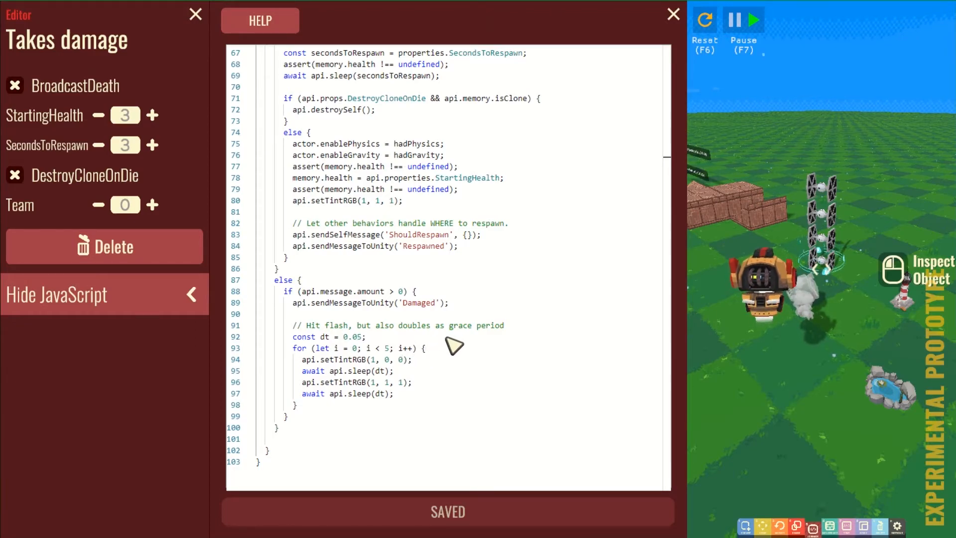
scroll(453, 346, "up", 10)
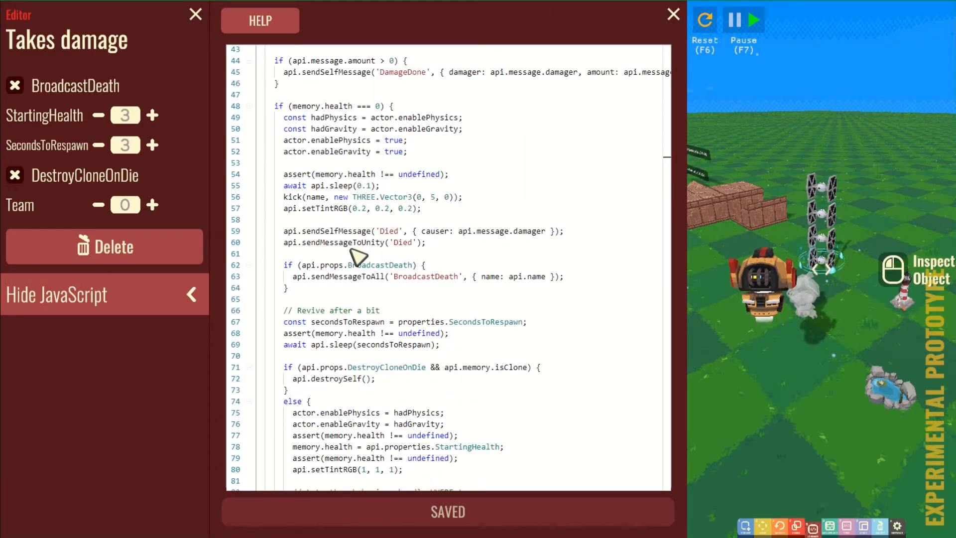
scroll(389, 269, "down", 4)
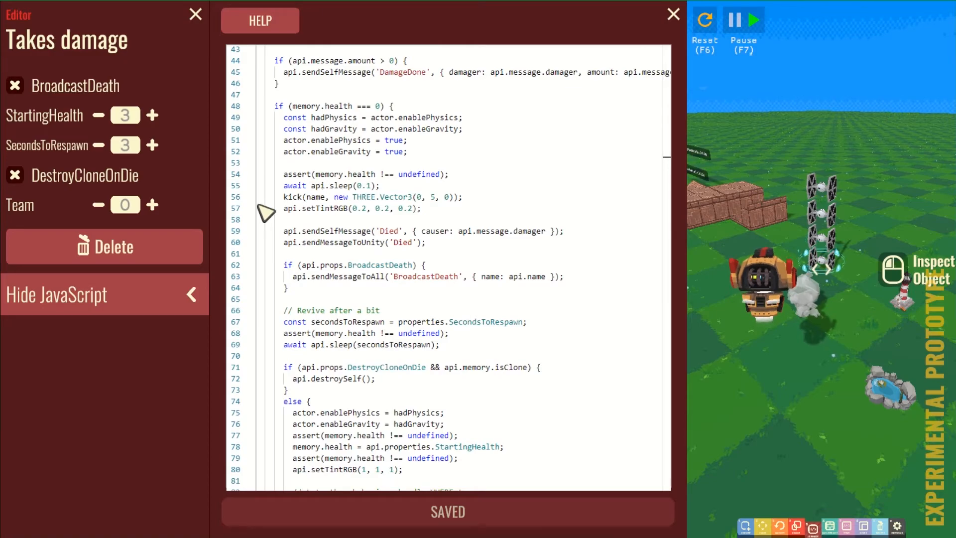
left_click(162, 296)
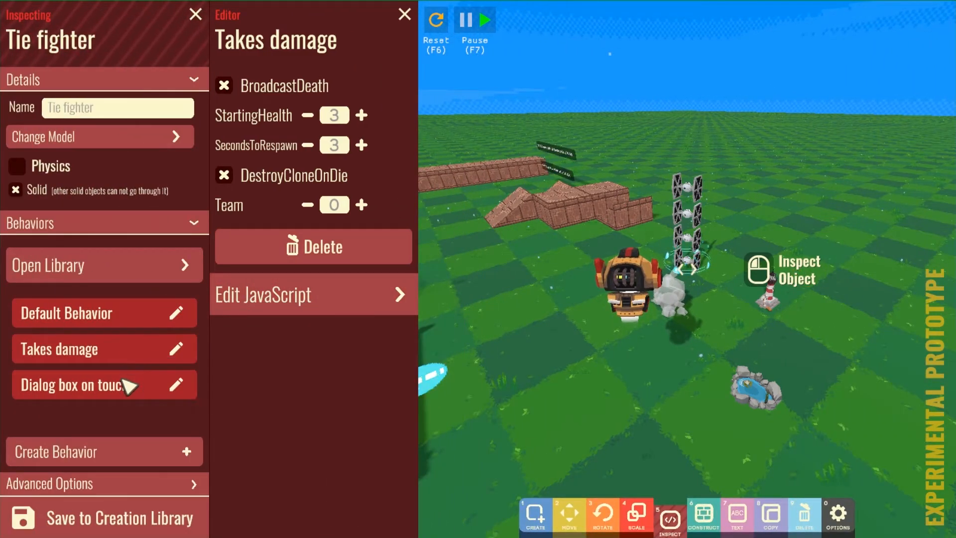
left_click(405, 14)
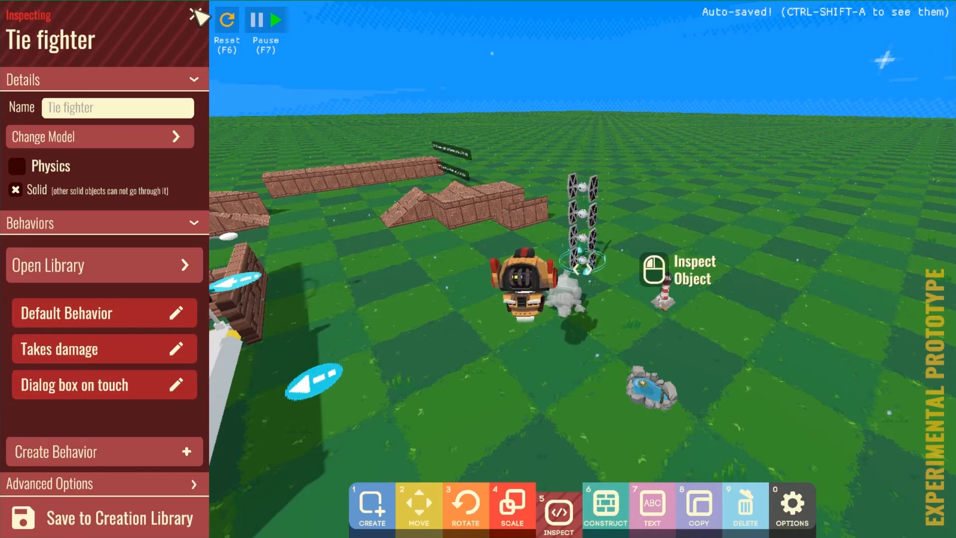
left_click(195, 11)
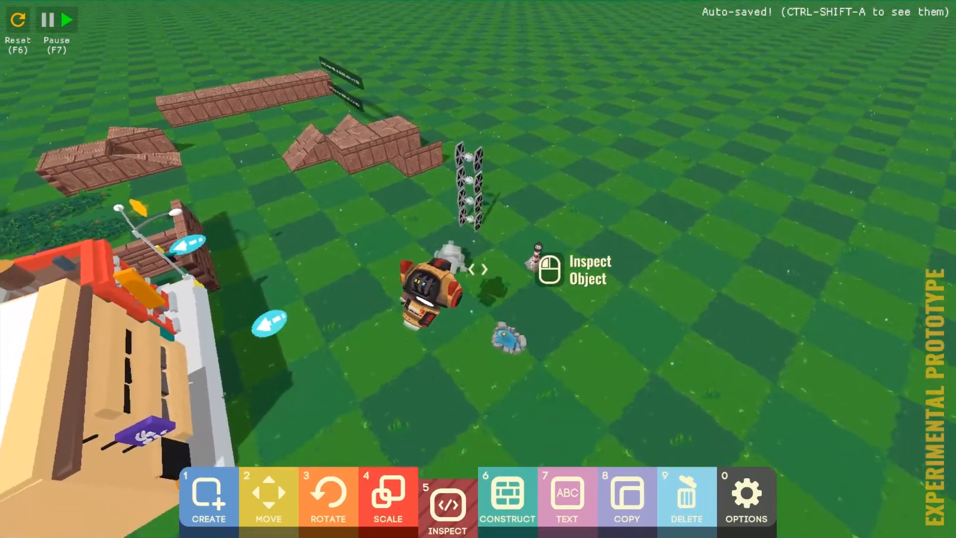
key("d")
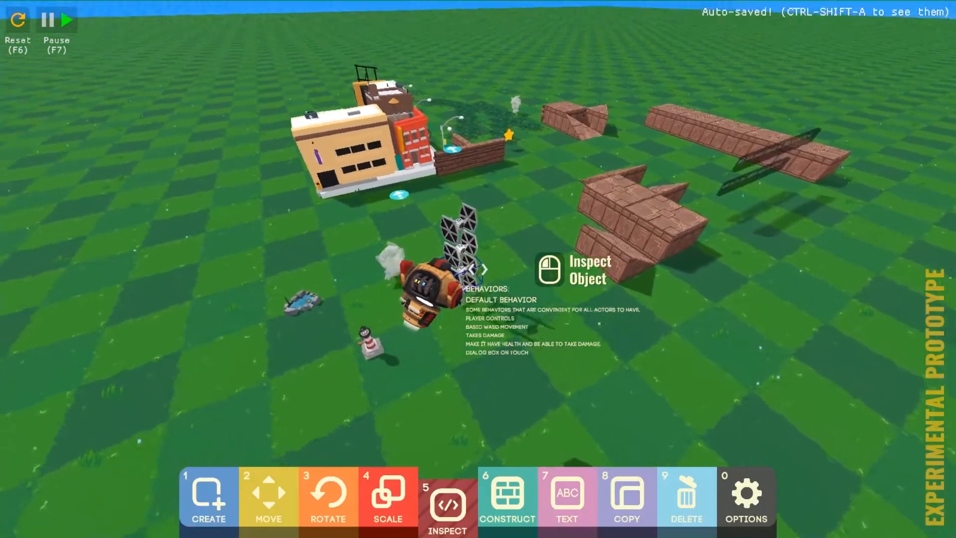
key("d")
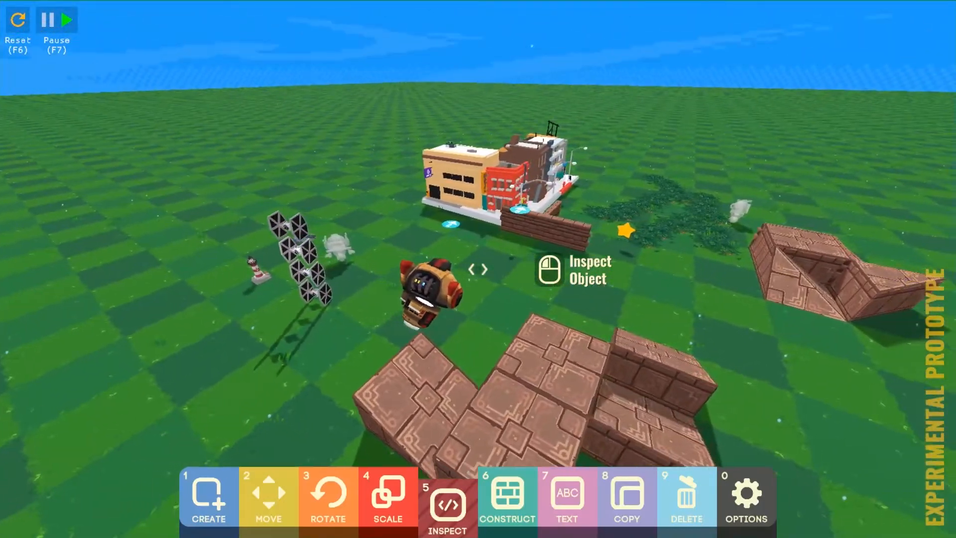
key("d")
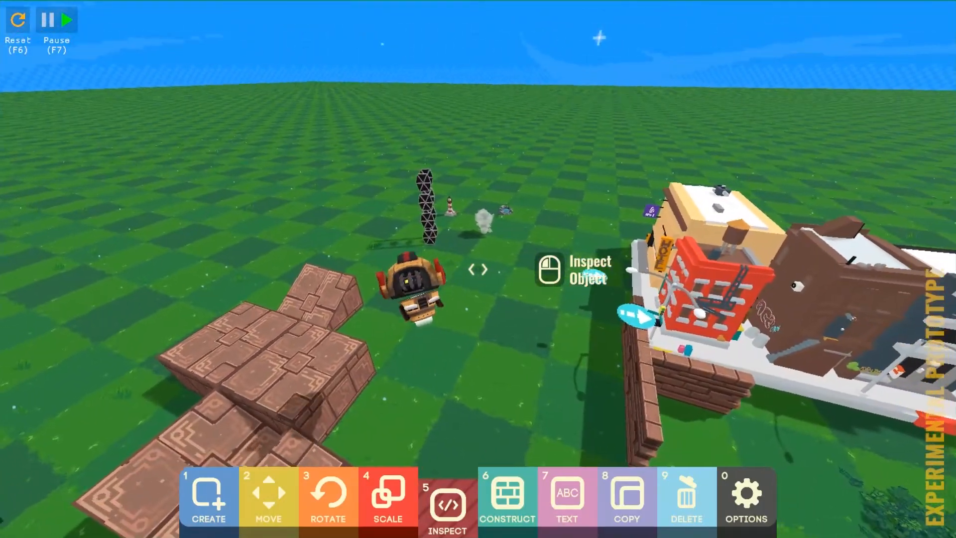
key("a")
key("w")
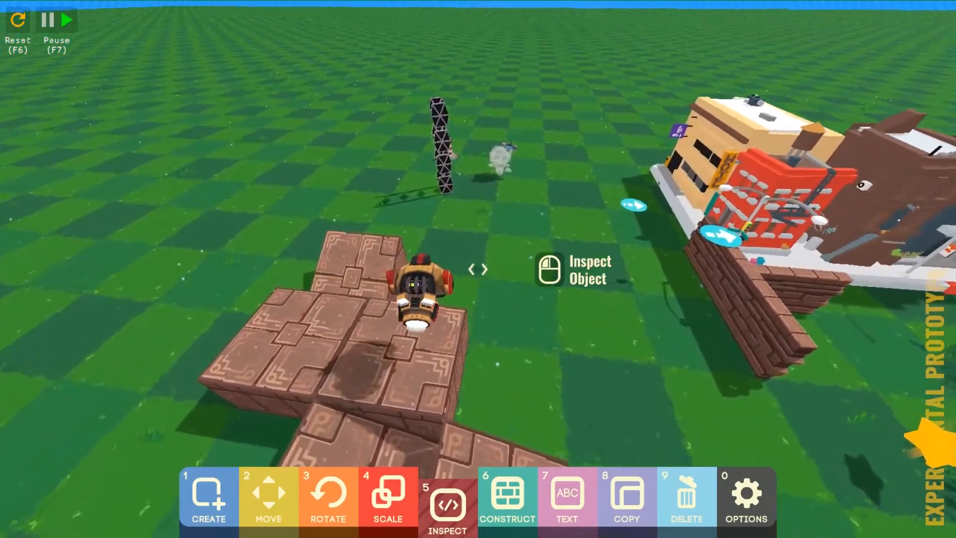
key("d")
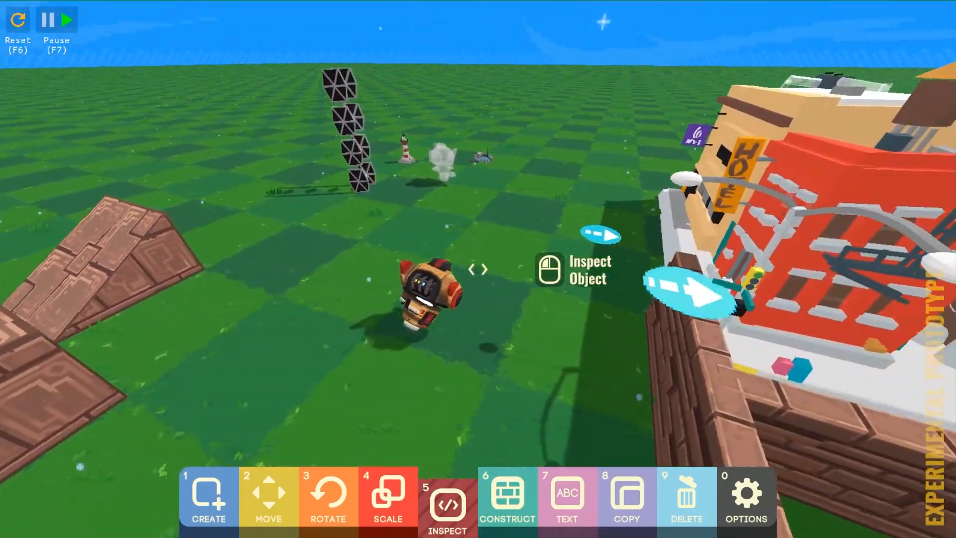
key("d")
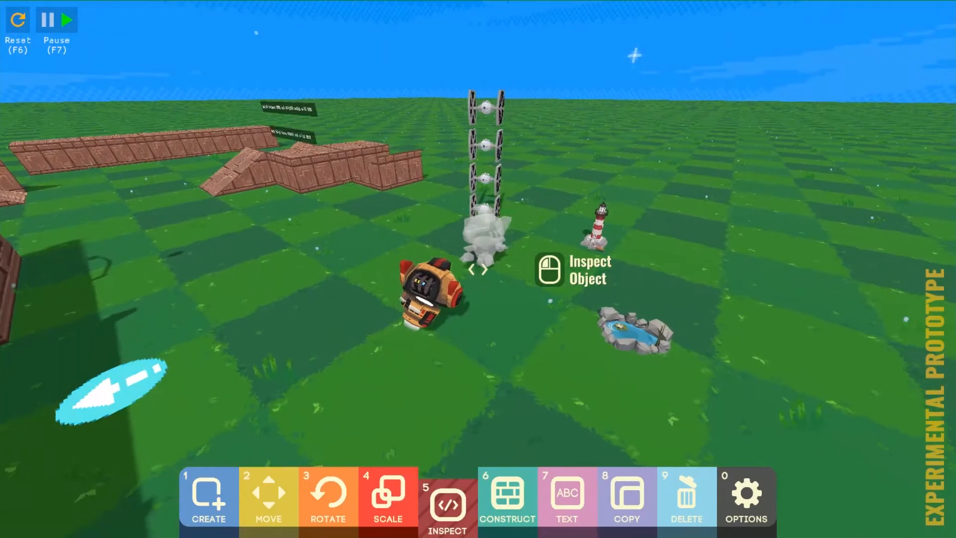
key("d")
key("w")
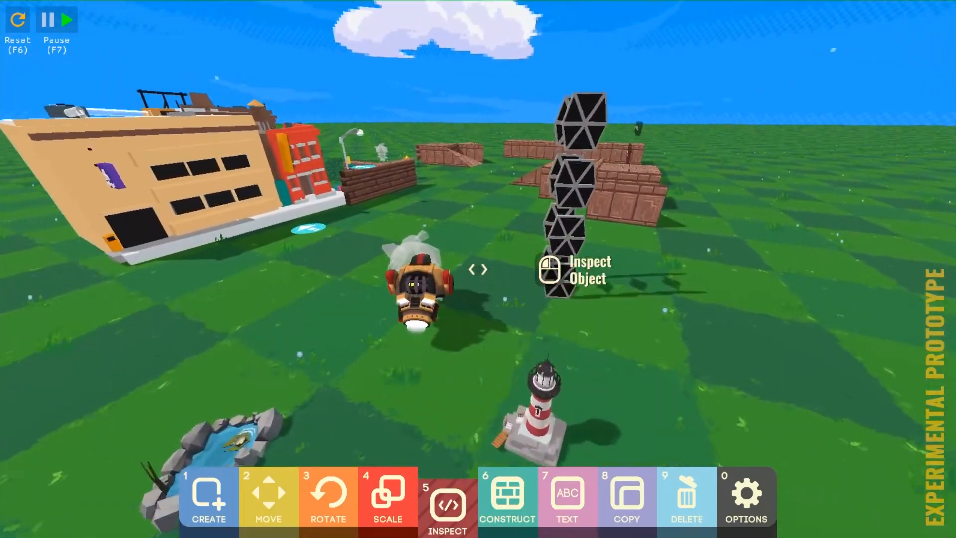
key("w")
key("s")
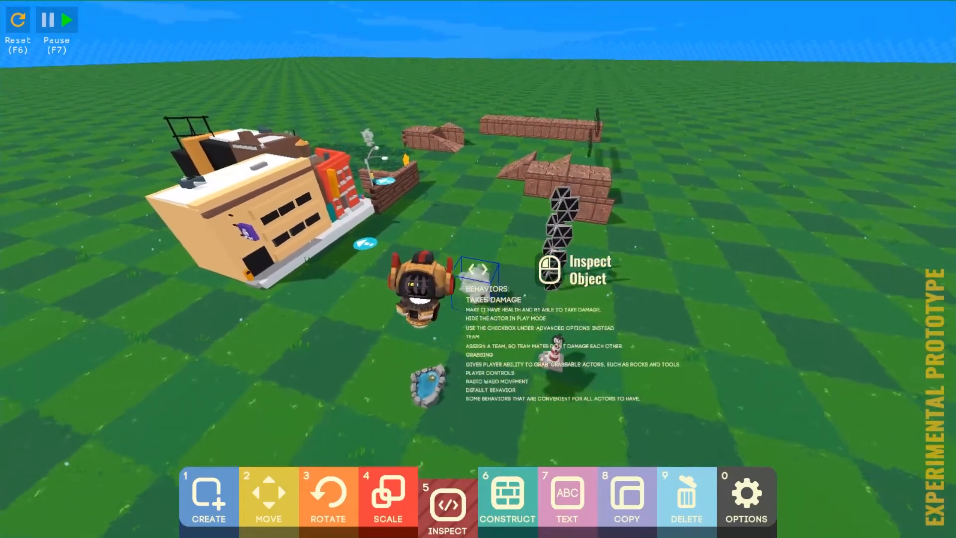
key("d")
key("w")
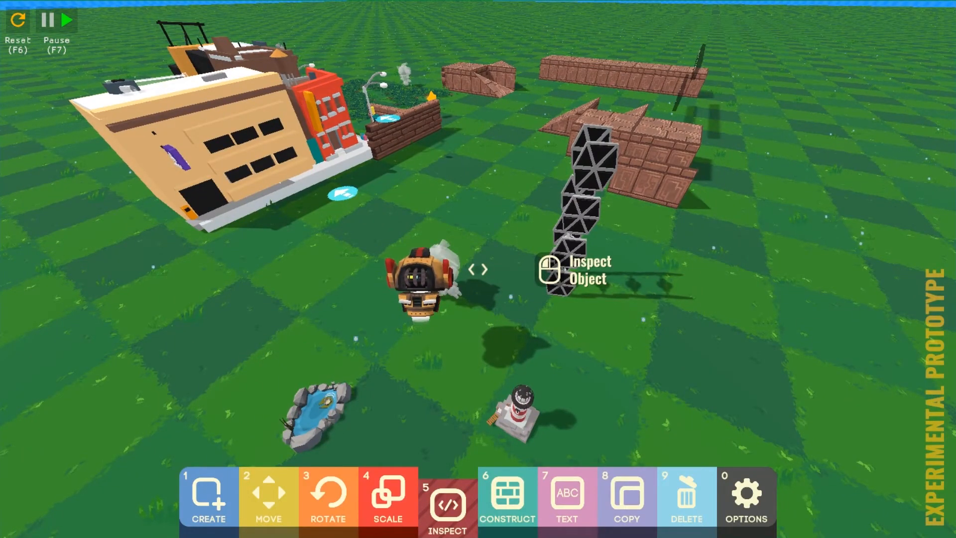
key("a")
key("s")
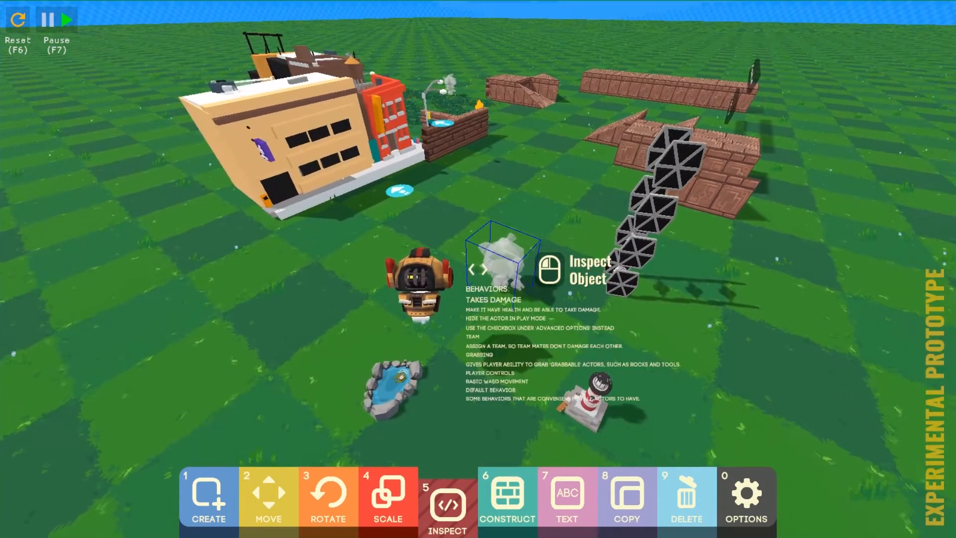
key("s")
key("d")
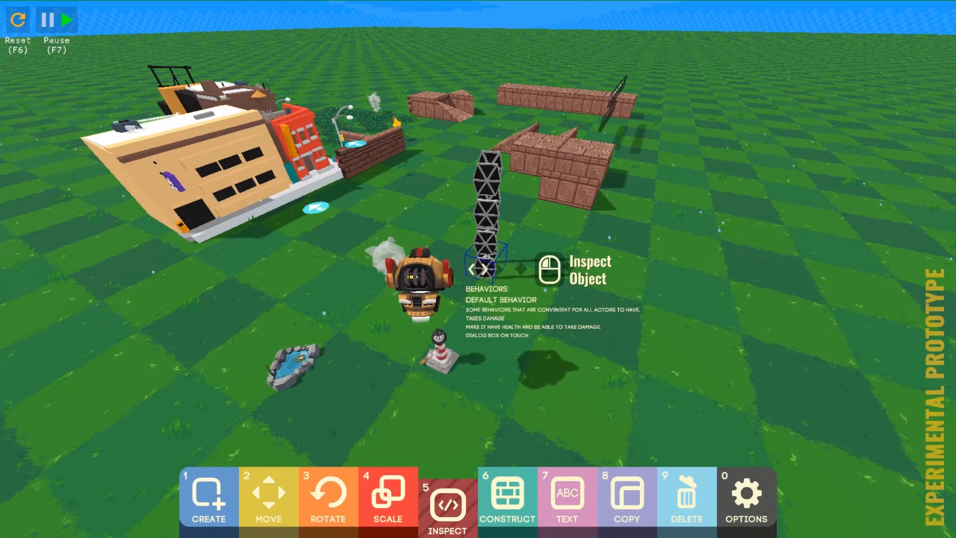
key("a")
key("w")
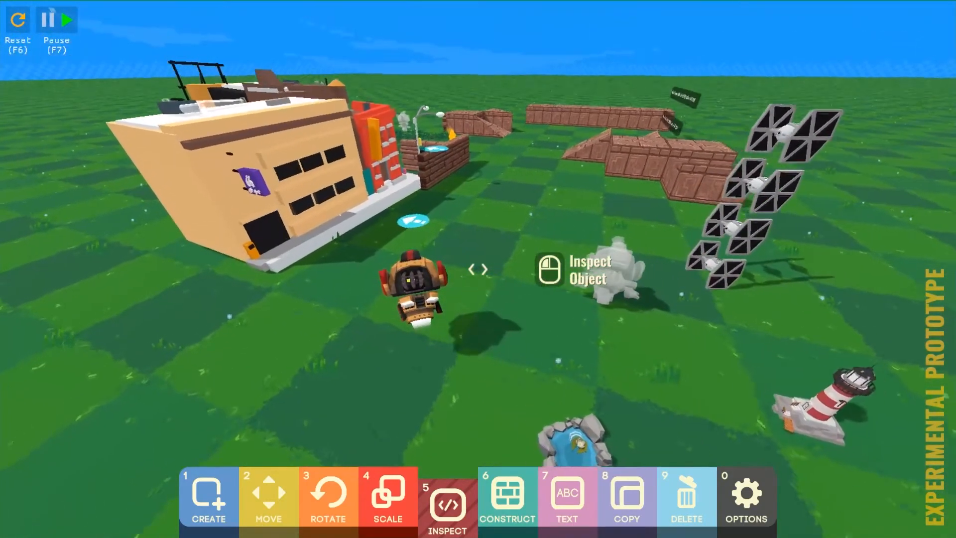
key("s")
key("d")
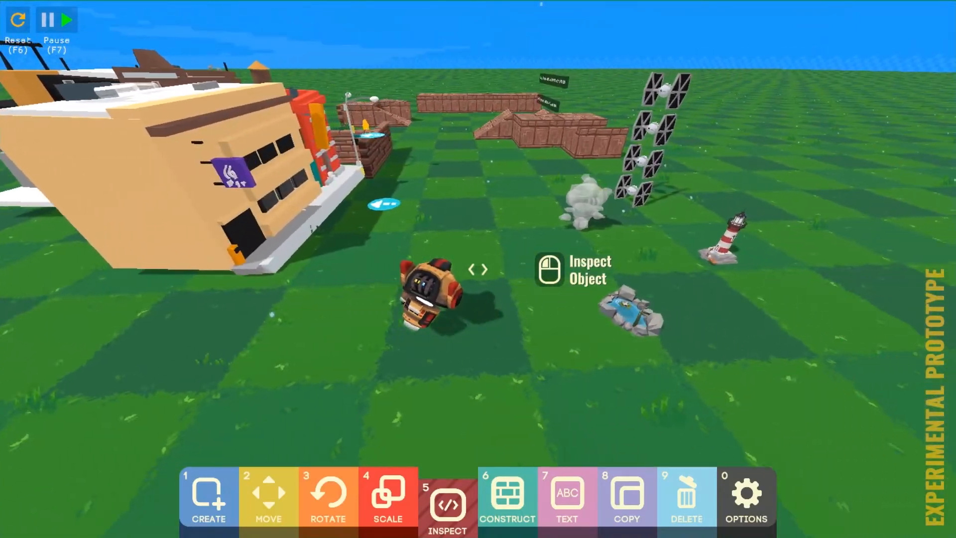
key("d")
key("w")
key("a")
key("space")
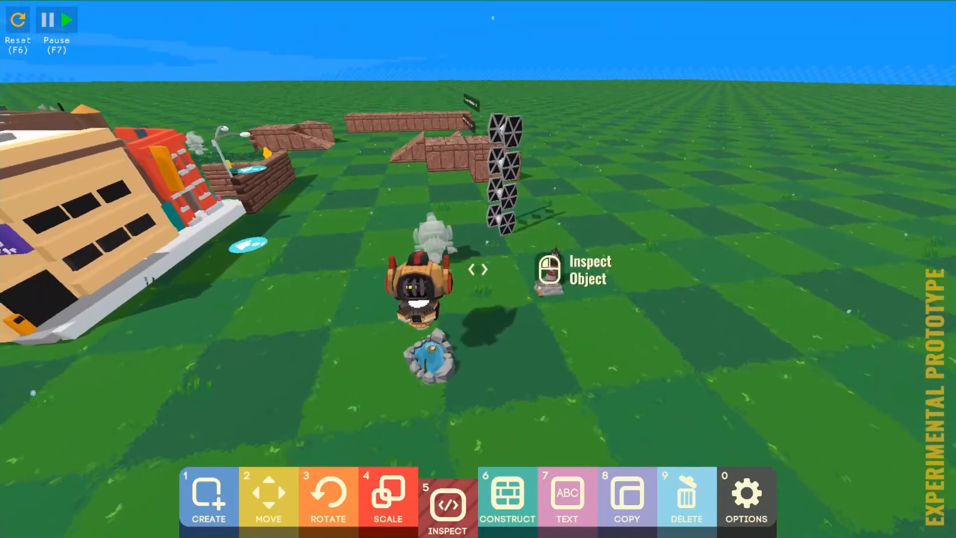
key("w")
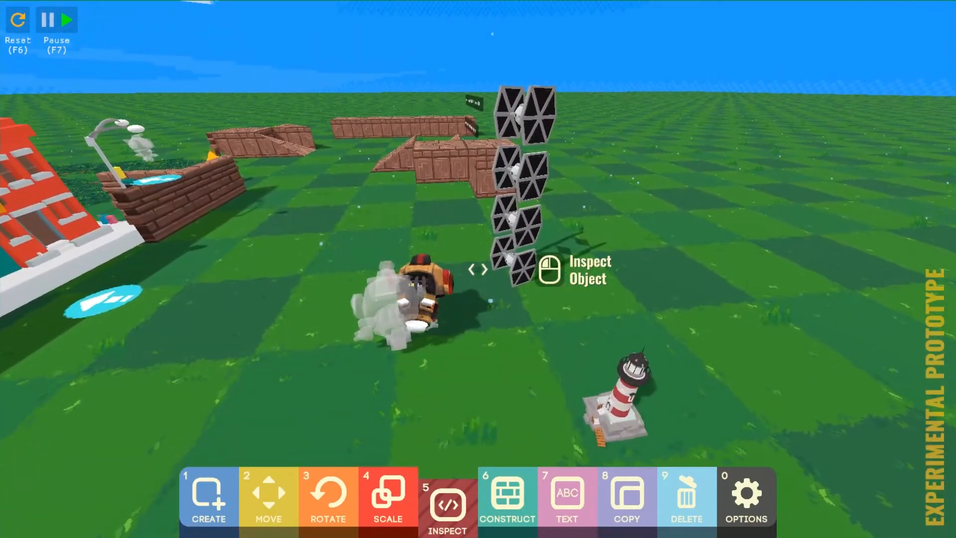
key("s")
key("d")
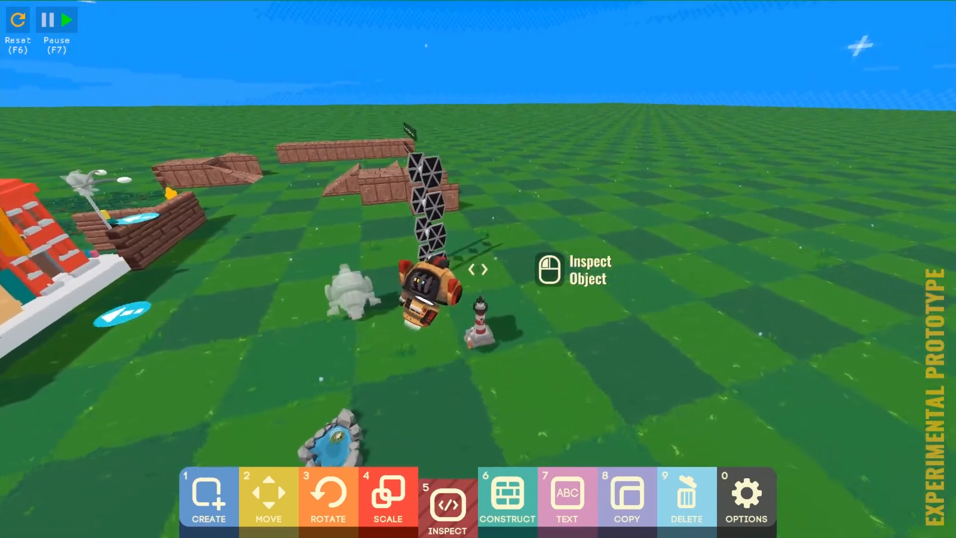
key("w")
key("d")
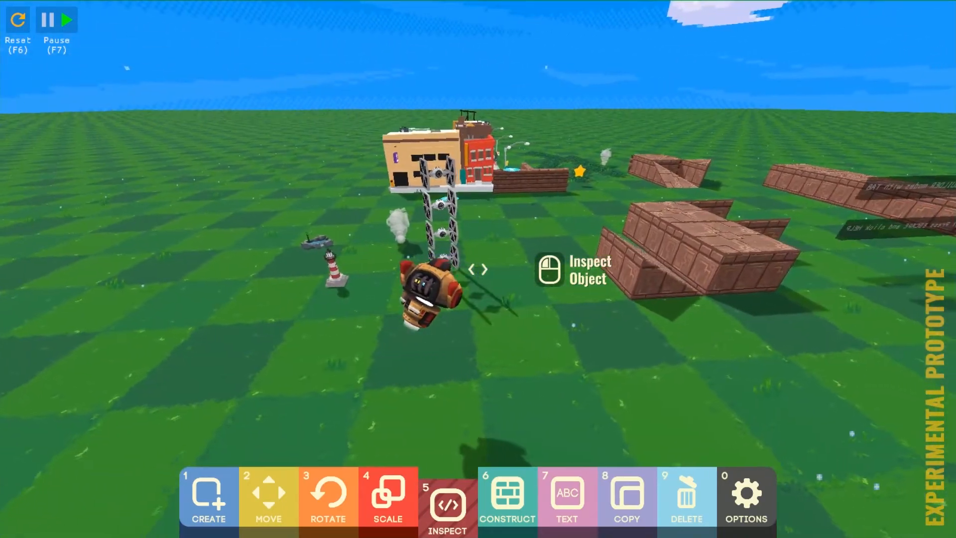
key("w")
key("Escape")
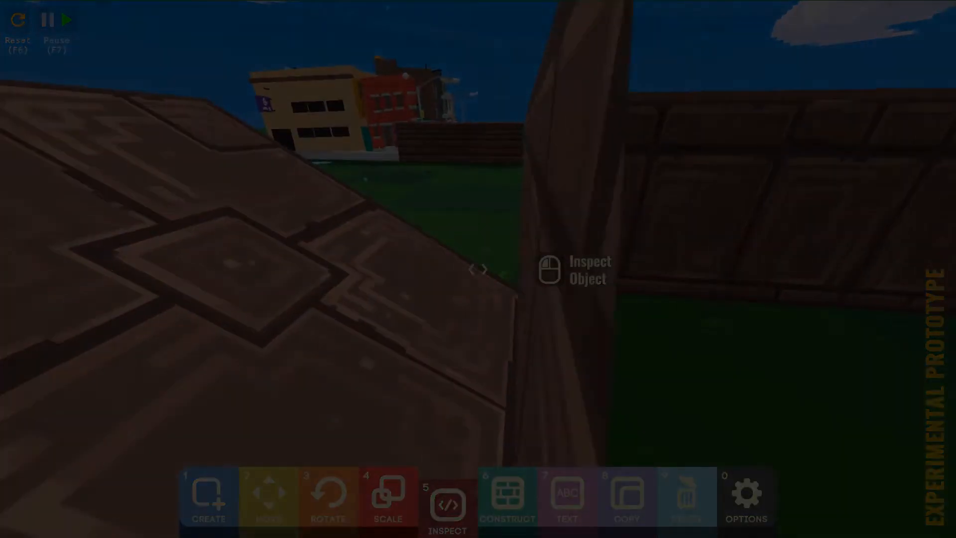